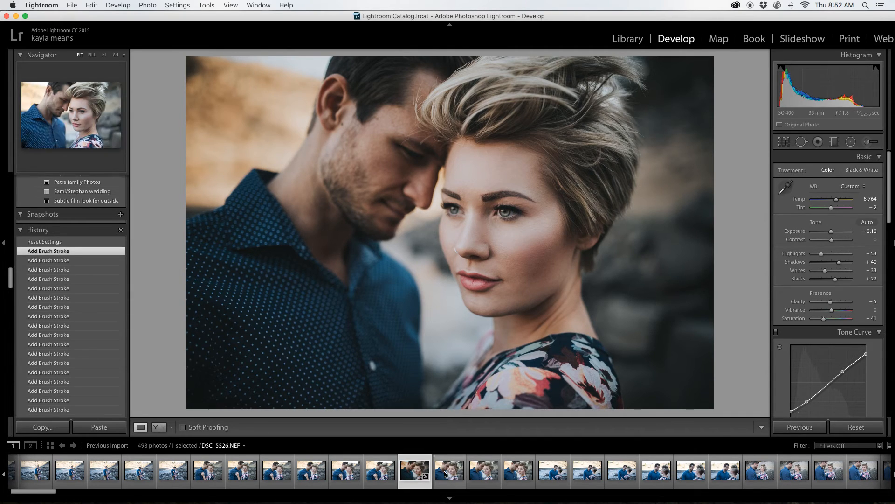
Step: Compare the edited photo DSC_5526 with the unedited photo DSC_5527 by viewing them alternately
click(444, 474)
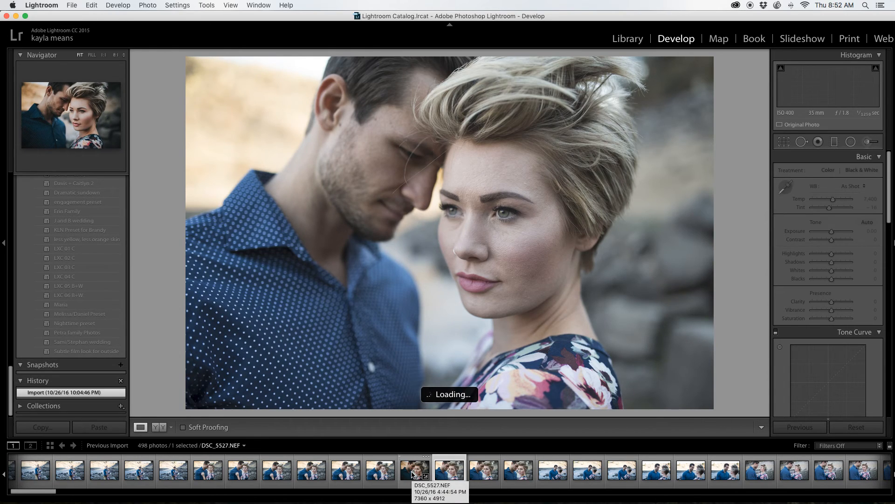
click(412, 474)
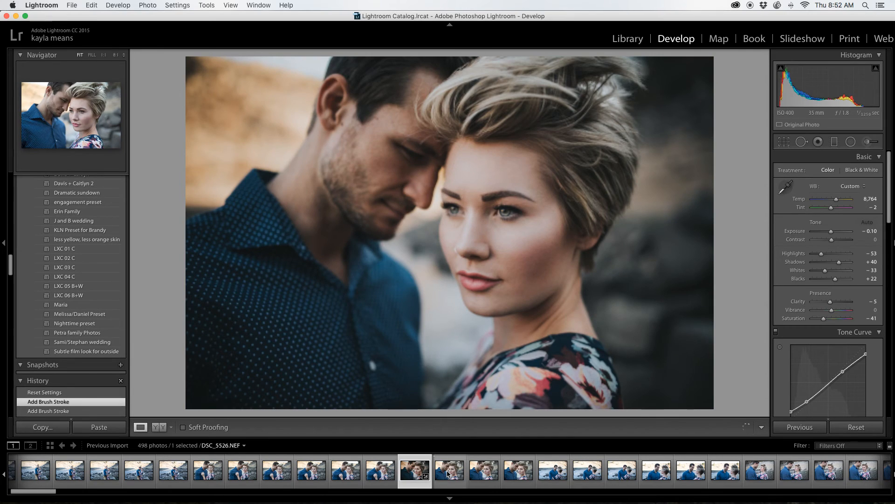
click(448, 474)
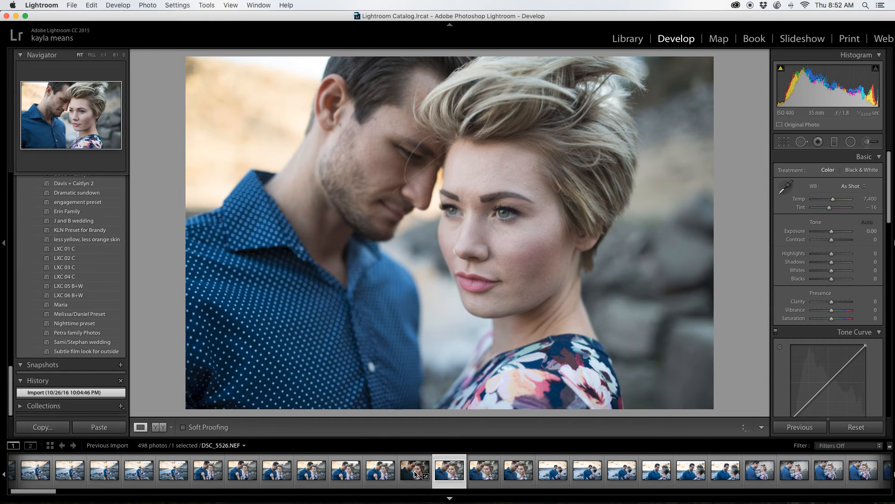
click(412, 471)
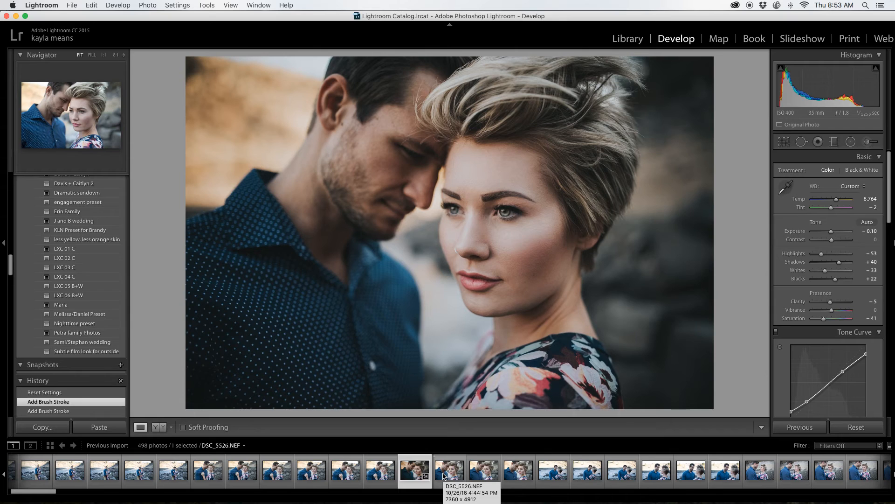
Step: Apply the LXC 03 C preset to the unedited photo DSC_5527 and warm its temperature to 14,320
click(443, 476)
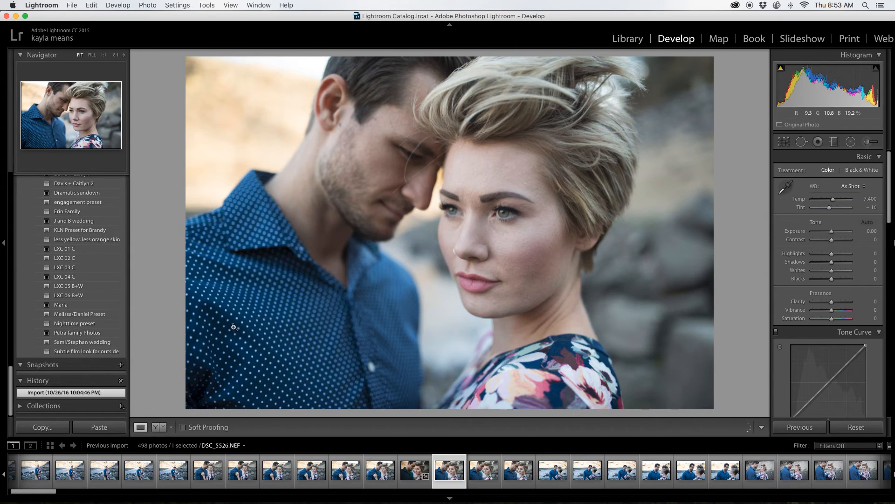
click(80, 269)
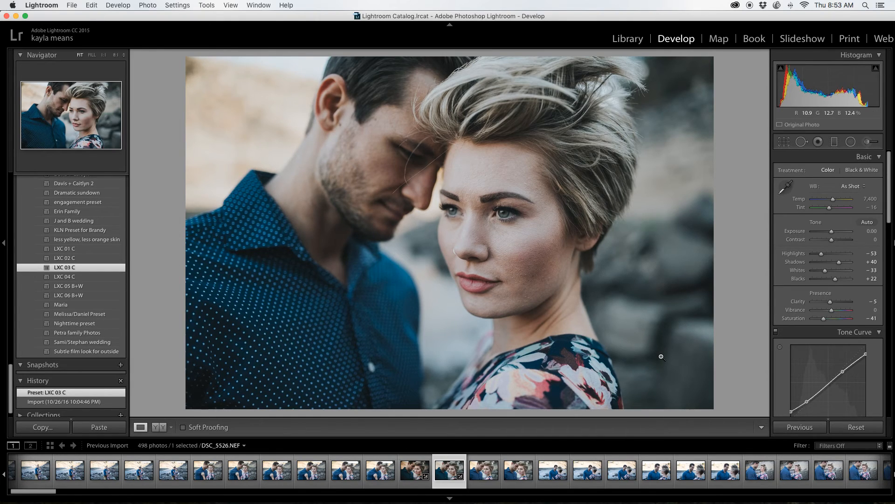
click(834, 201)
drag(834, 200, 842, 200)
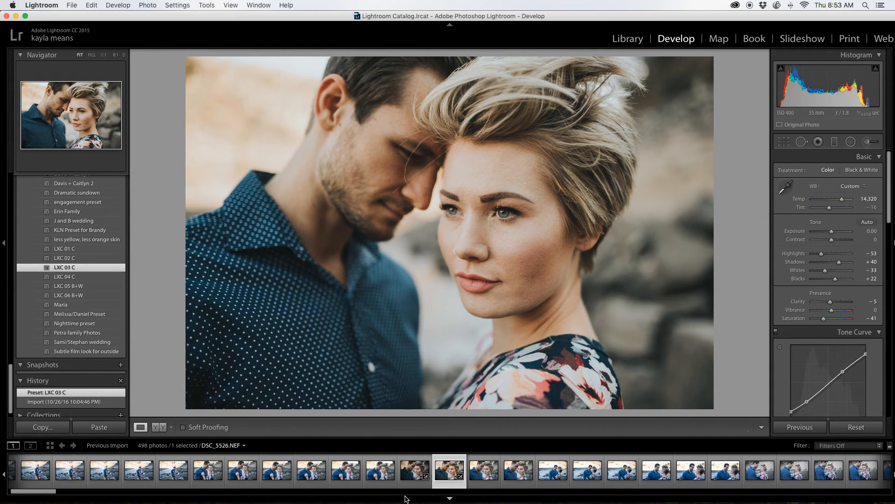
Step: Lower the temperature of DSC_5527 to 9,927, checking the colour against the edited photo DSC_5526
click(416, 479)
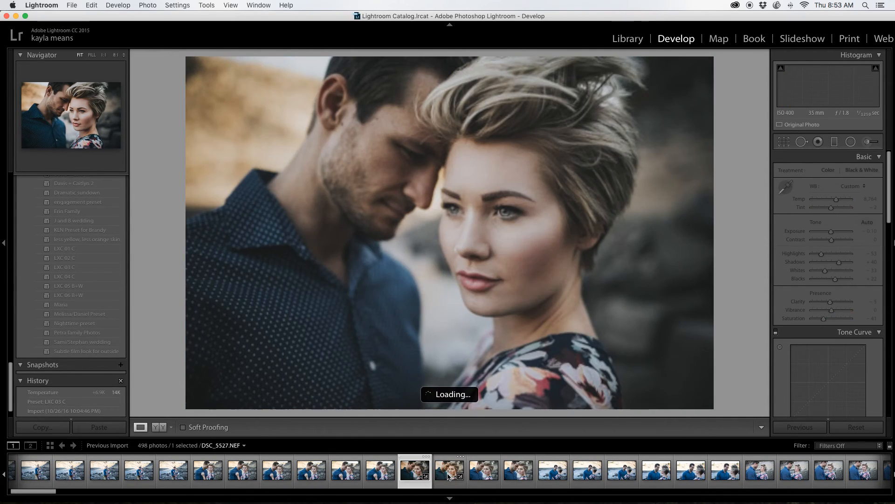
click(447, 476)
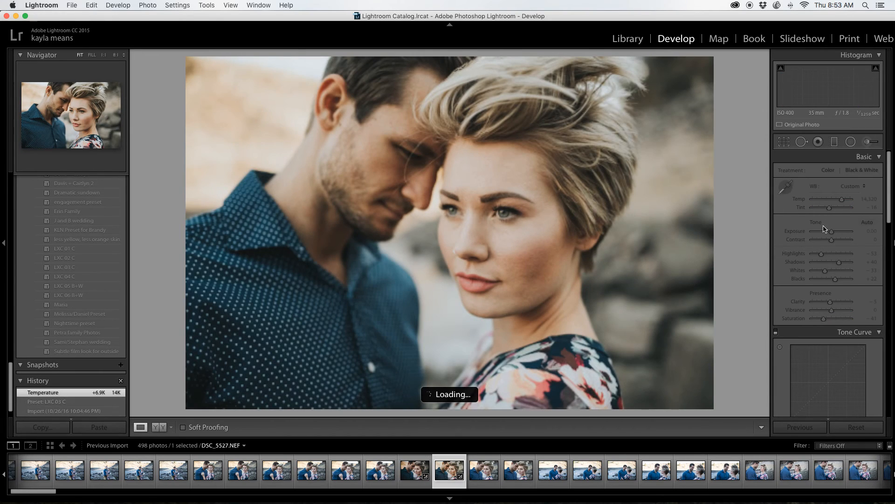
drag(841, 201, 837, 201)
click(410, 466)
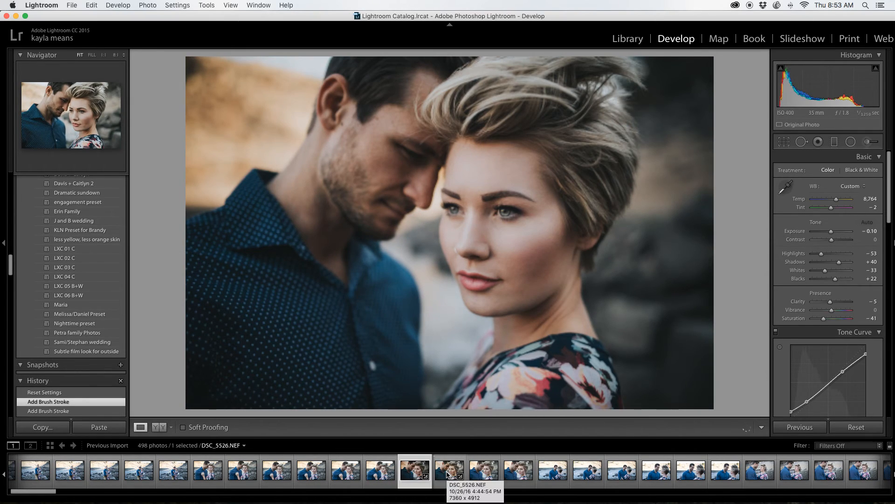
click(446, 474)
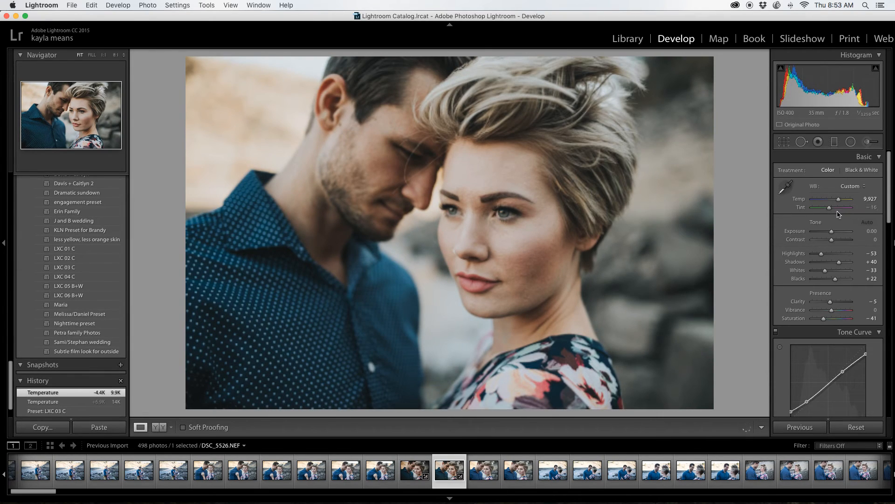
Step: Set the tint of DSC_5527 to +2 and its temperature to 9,433, comparing the result with DSC_5526
drag(830, 210, 838, 201)
click(415, 470)
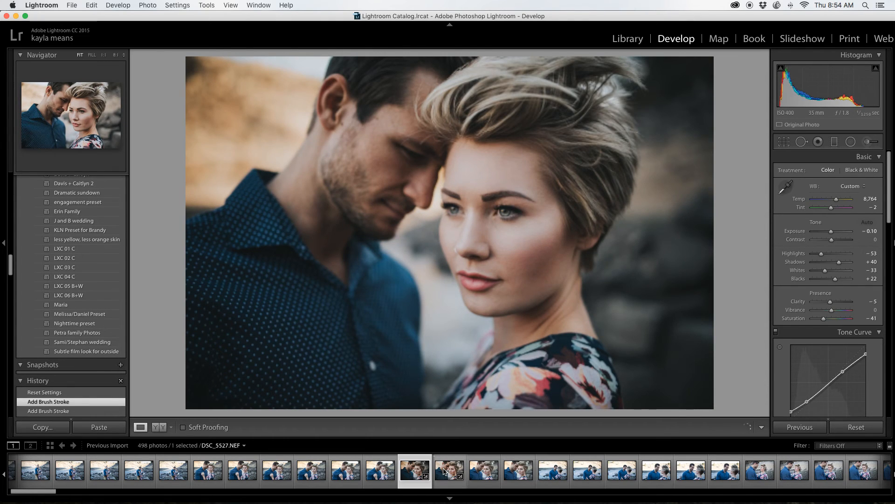
click(443, 471)
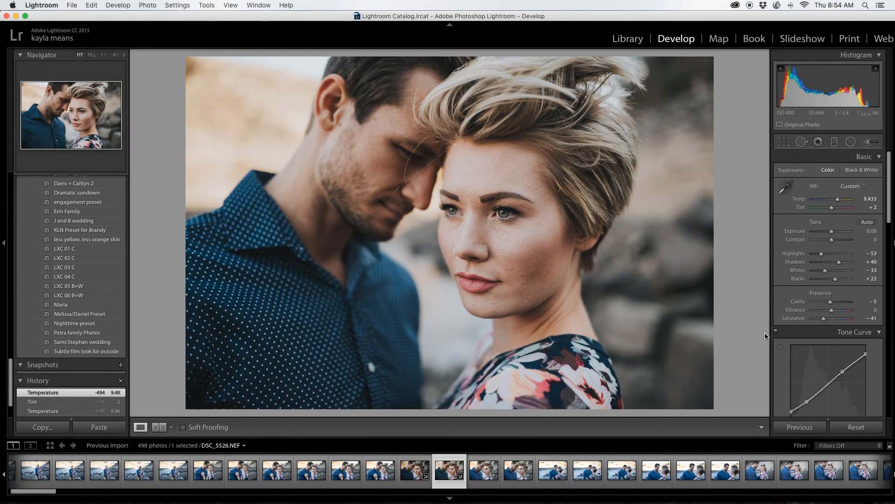
Step: Remove the film grain from the photo by setting the grain amount to 0
scroll(871, 333, down, 15)
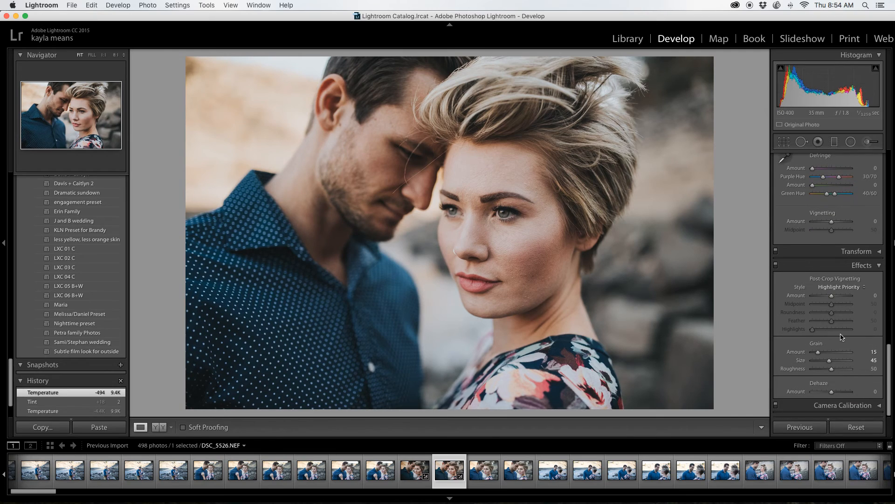
drag(819, 353, 812, 353)
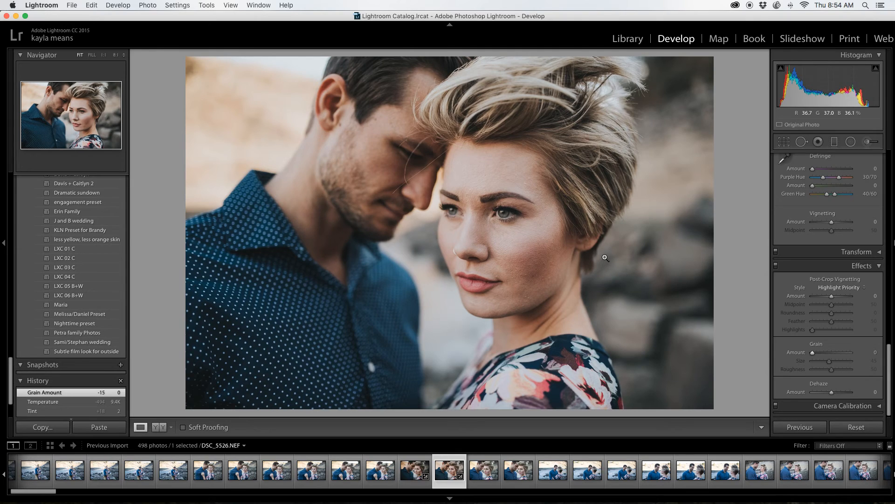
Step: Examine the woman's cheek, jaw and eye at 1:1 for skin blemishes and sharpness
click(530, 282)
scroll(533, 304, down, 5)
scroll(534, 304, right, 3)
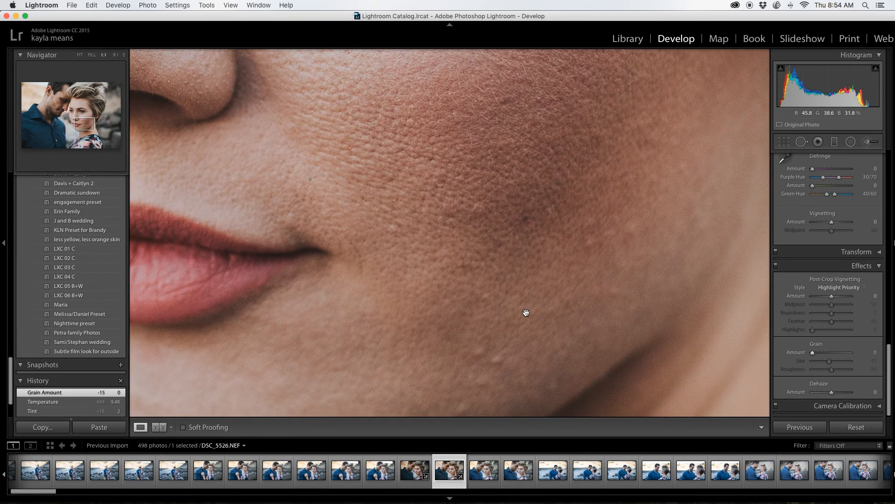
scroll(499, 140, down, 1)
scroll(500, 139, right, 2)
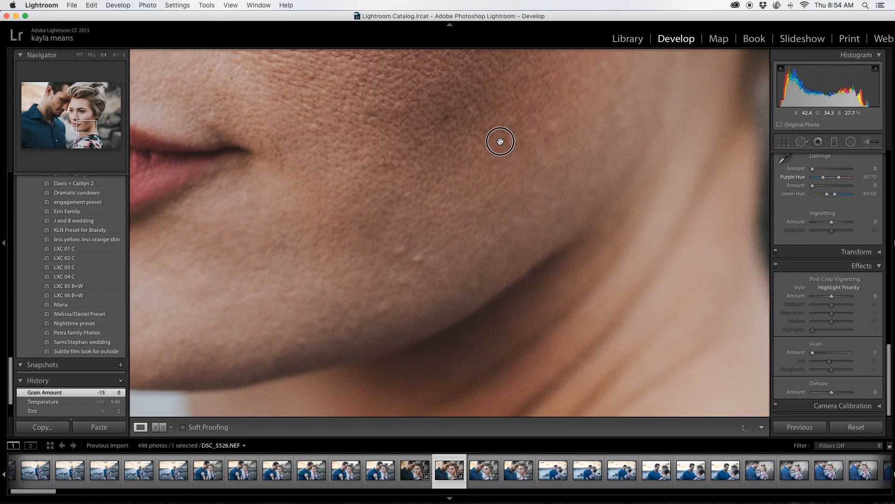
click(801, 142)
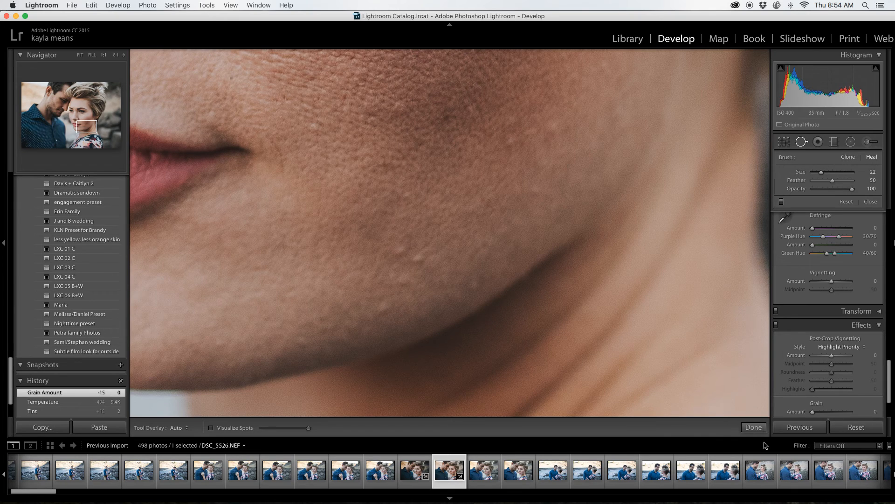
click(753, 427)
click(599, 294)
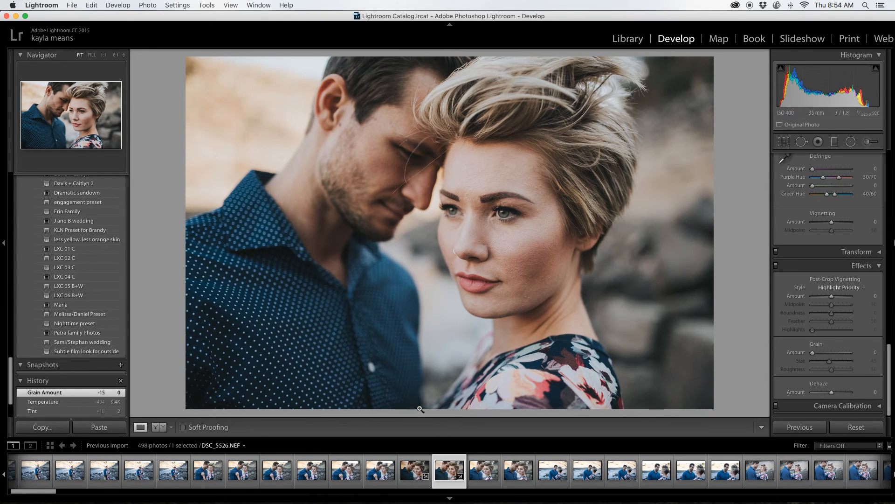
click(504, 215)
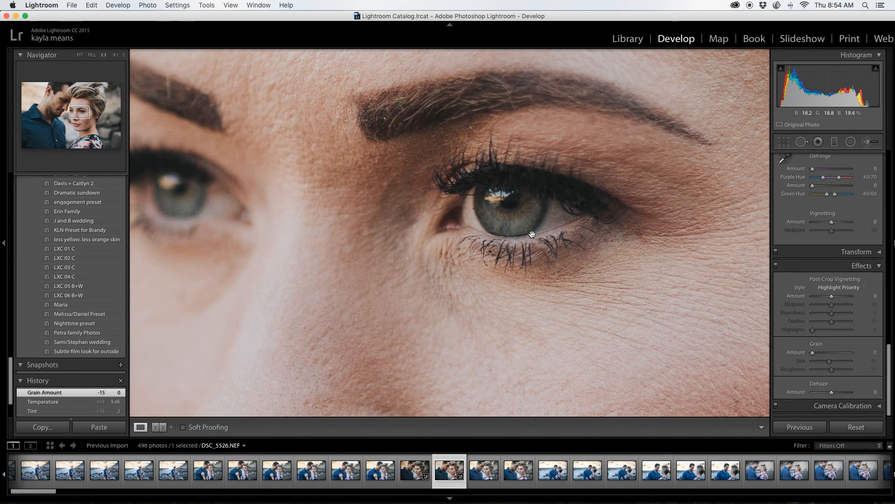
click(527, 224)
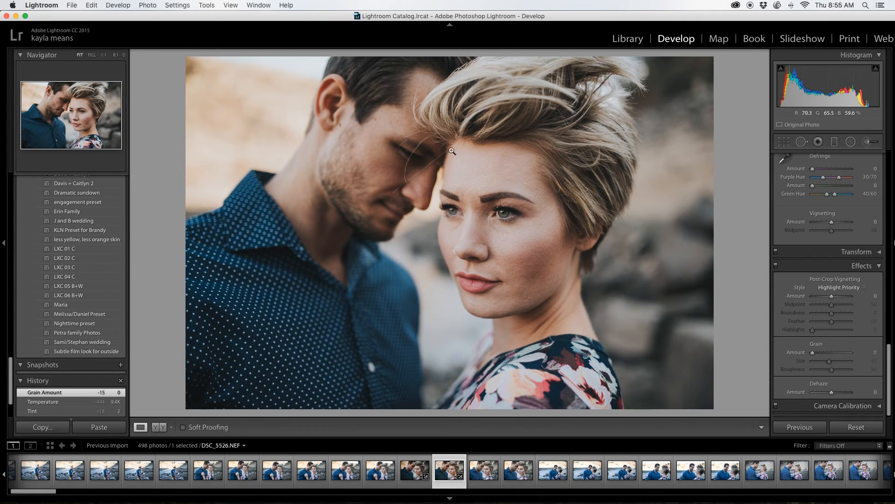
Step: Heal the lower end of the straight stray hair crossing the man's face using Spot Removal at size 9
click(435, 164)
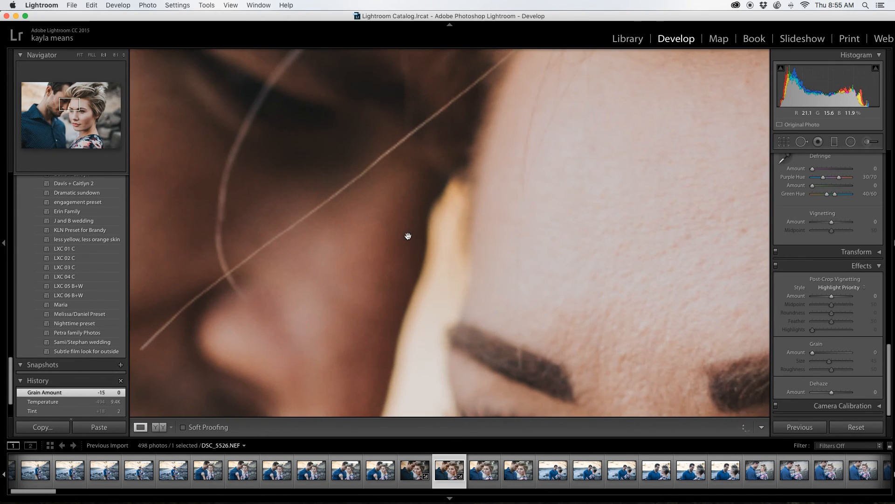
drag(408, 235, 429, 210)
drag(336, 239, 370, 208)
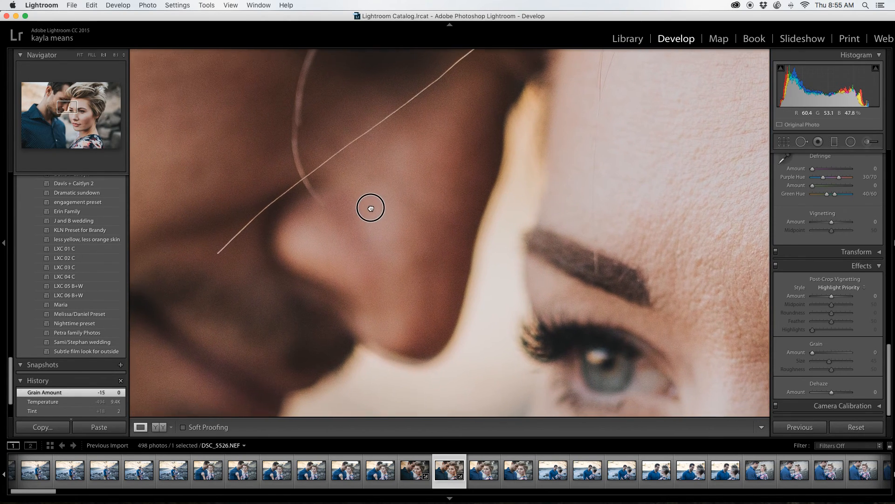
drag(458, 80, 406, 357)
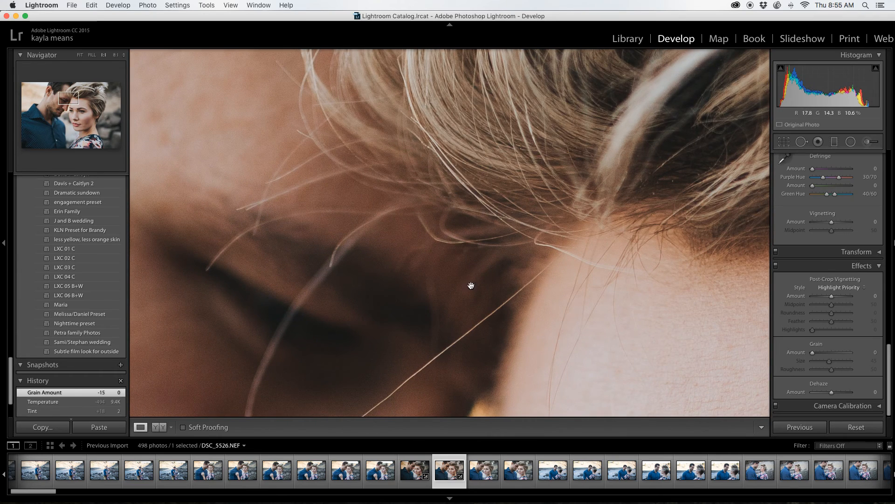
drag(472, 282, 474, 218)
drag(410, 286, 446, 218)
drag(445, 179, 443, 232)
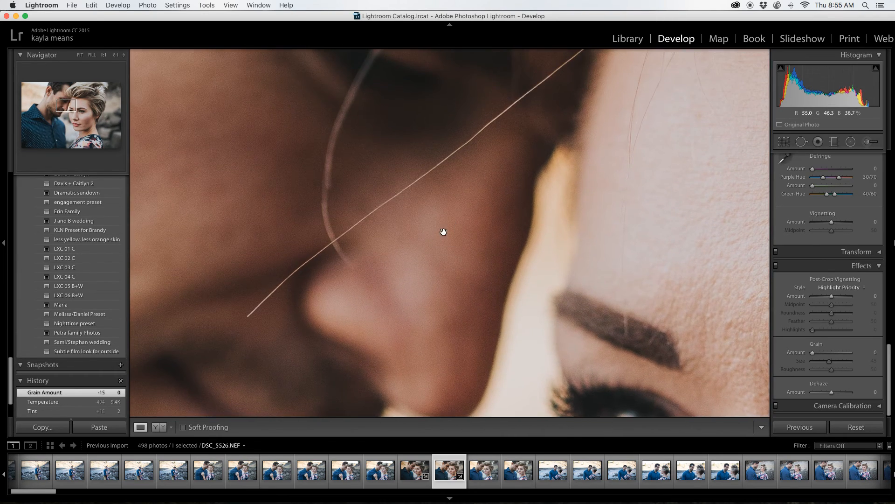
click(802, 142)
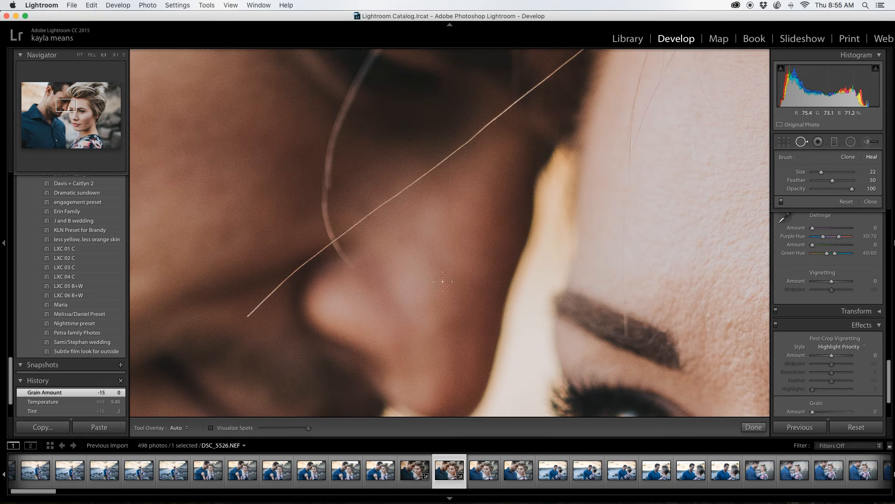
scroll(249, 317, down, 3)
scroll(250, 316, down, 2)
drag(248, 314, 292, 277)
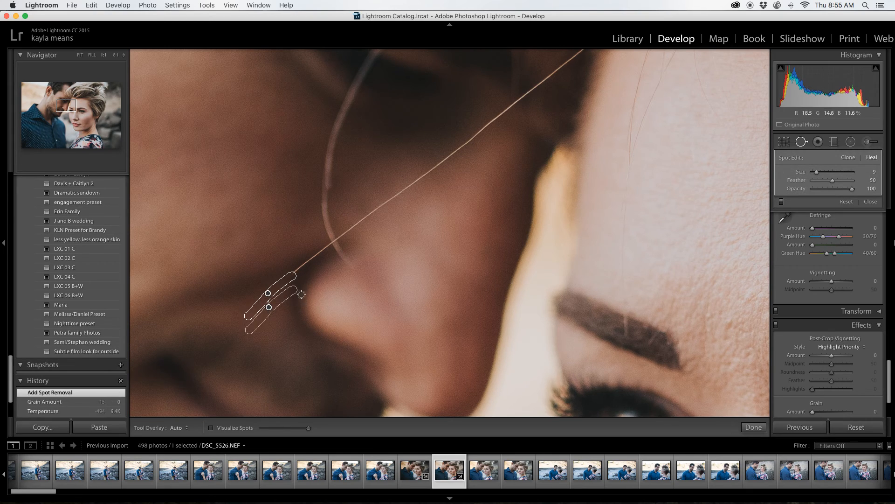
drag(330, 246, 292, 275)
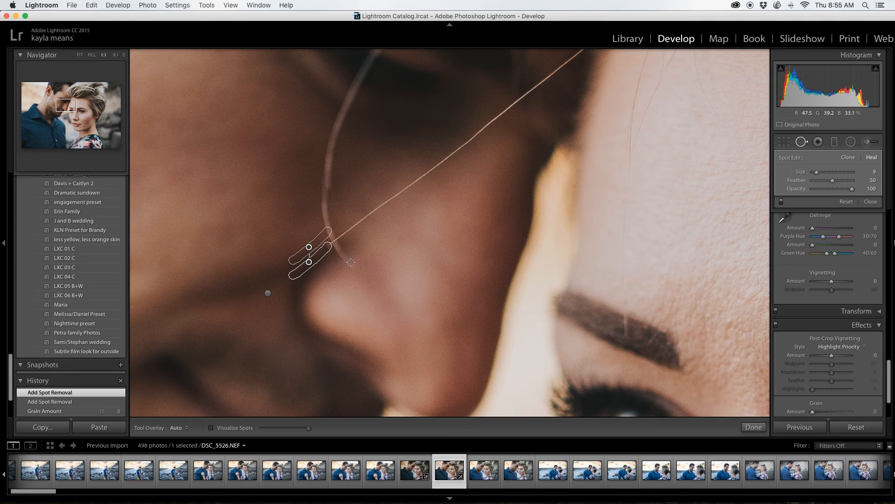
Step: Heal the point where the two stray hairs cross and the adjoining straight segment at size 18, repositioning the heal sources where needed
scroll(351, 263, up, 2)
drag(351, 262, 336, 242)
click(308, 261)
mouse_move(297, 260)
mouse_down()
mouse_move(281, 262)
mouse_move(285, 270)
mouse_up()
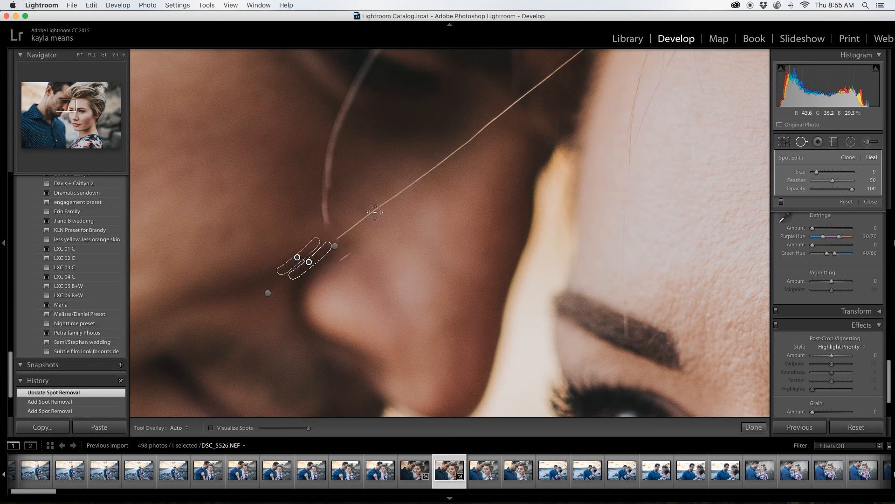
drag(378, 217, 352, 257)
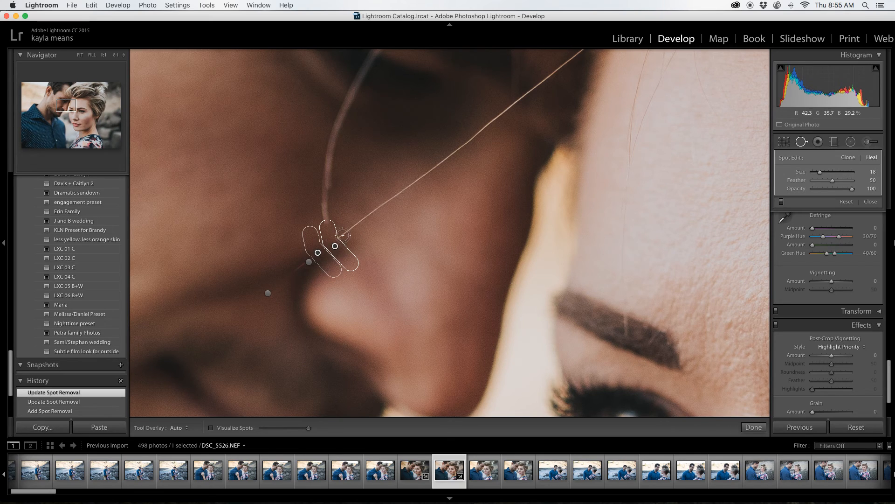
drag(369, 216, 340, 234)
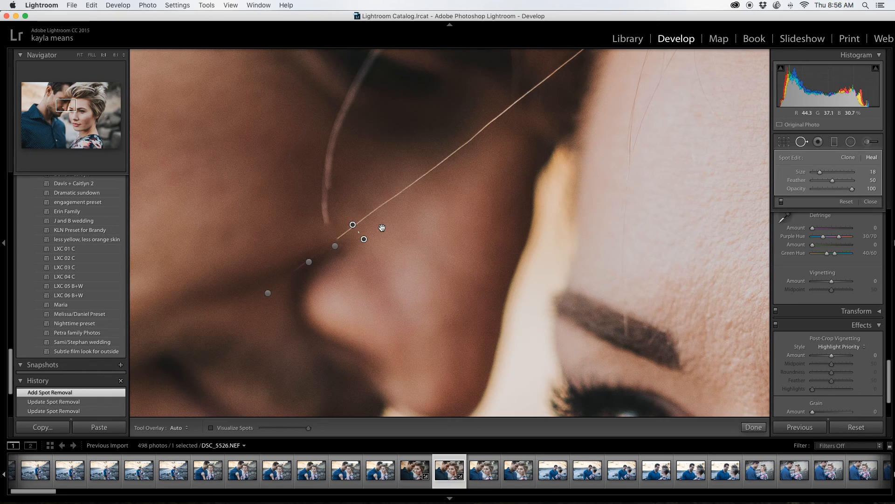
Step: Replace the size 9 heal stroke just below the hair crossing with a size 18 stroke and reposition its source area
click(297, 271)
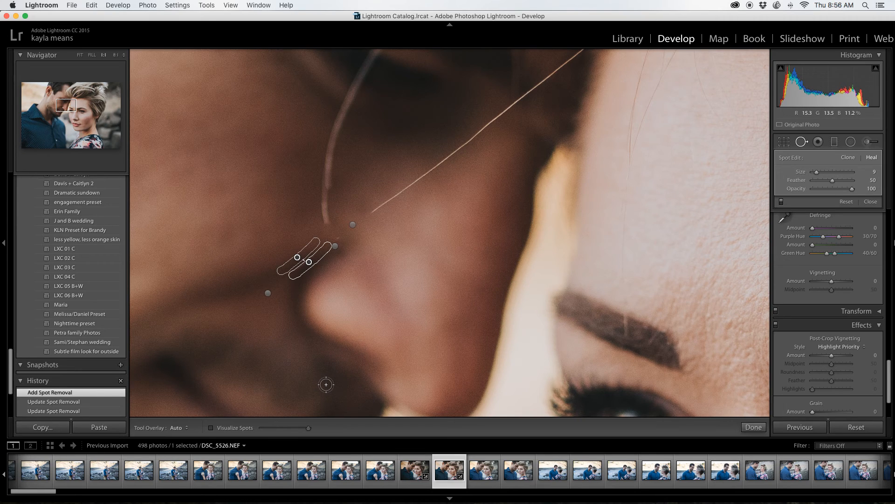
key(Delete)
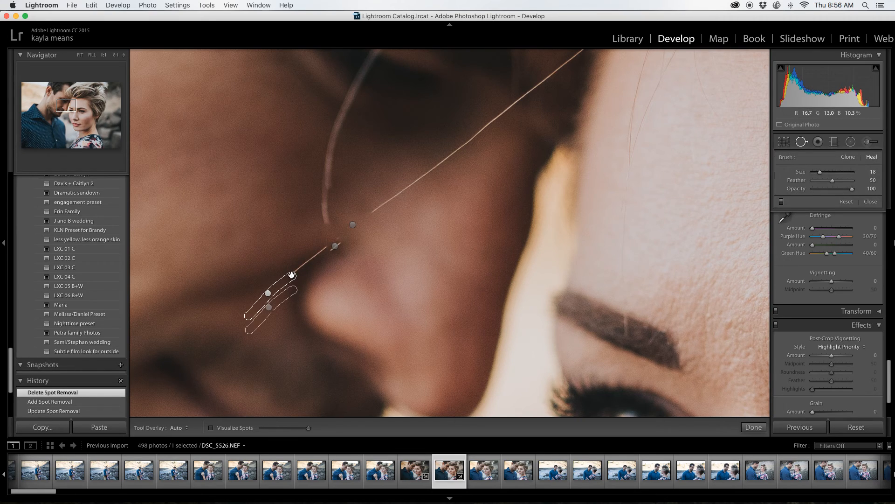
drag(324, 247, 295, 270)
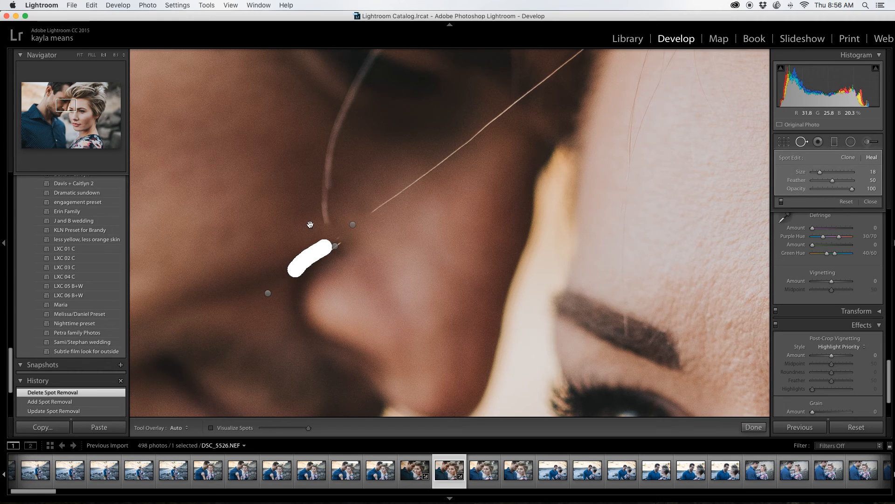
drag(199, 342, 317, 252)
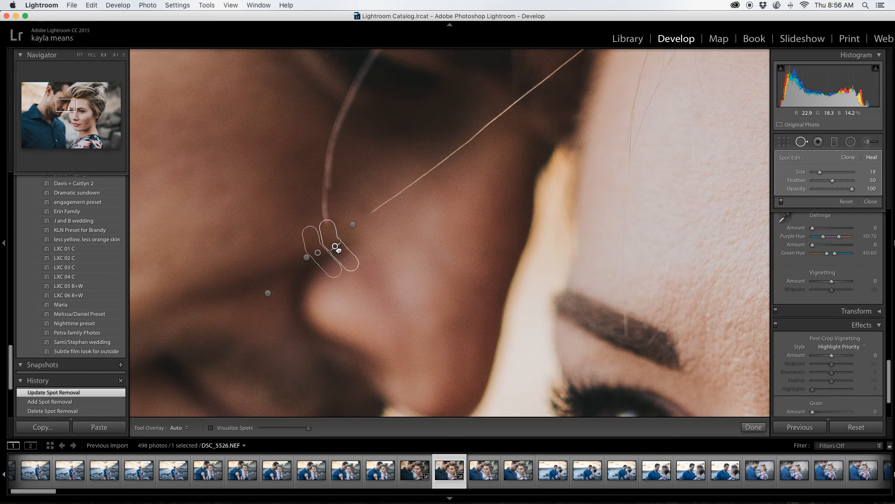
Step: Replace the size 18 heal beside the man's nose with a size 16 stroke, and heal the curved hair's lower end at size 28, sourcing from his cheek
key(Delete)
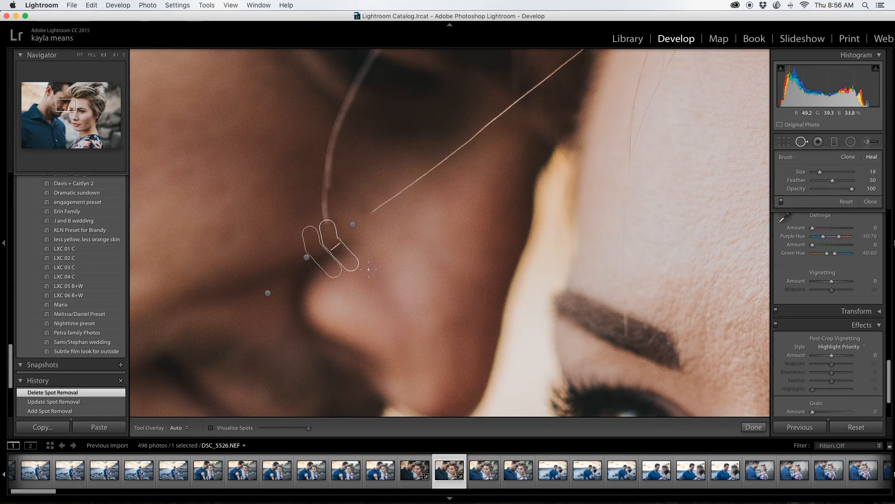
drag(348, 264, 334, 240)
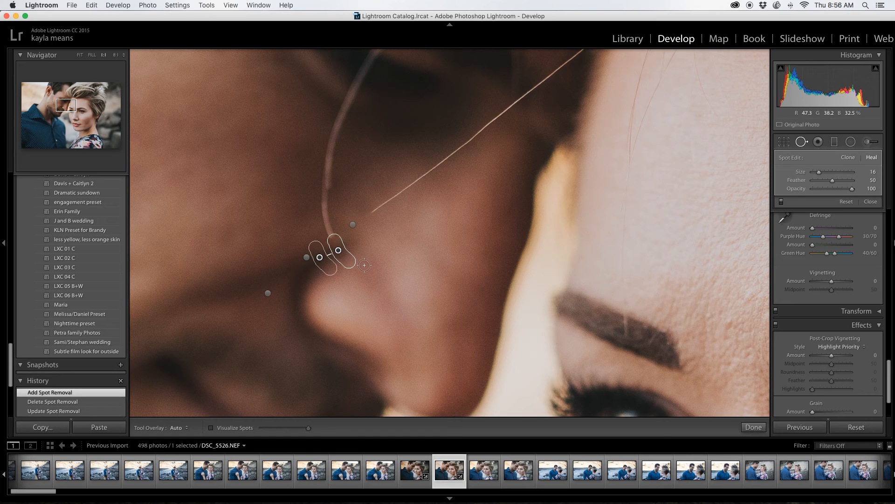
drag(324, 185, 329, 232)
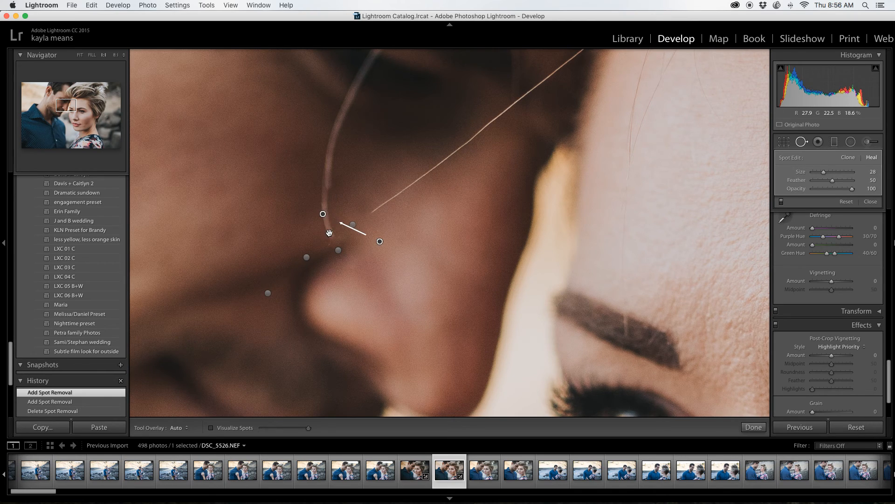
mouse_move(385, 259)
mouse_down()
mouse_move(310, 220)
mouse_move(284, 219)
mouse_up()
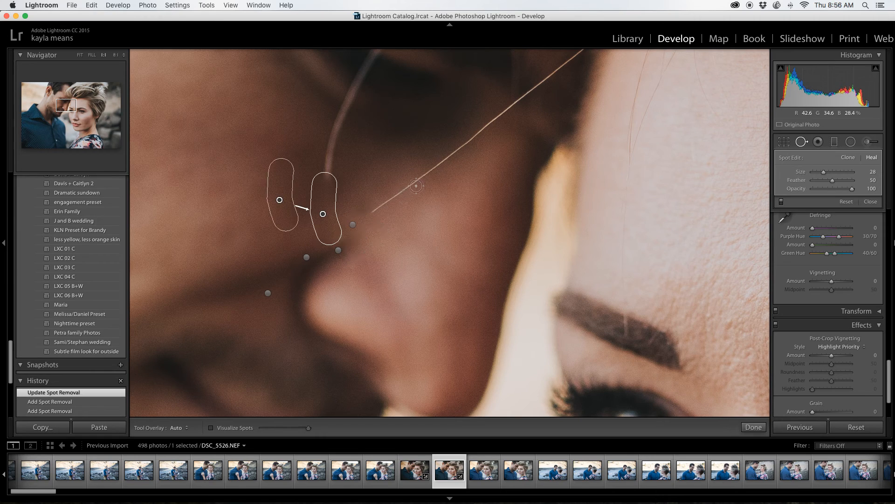
Step: Heal the lower part of the straight stray hair along the man's nose bridge with two size 18 strokes
key(bracketleft)
key(bracketleft)
drag(417, 182, 373, 208)
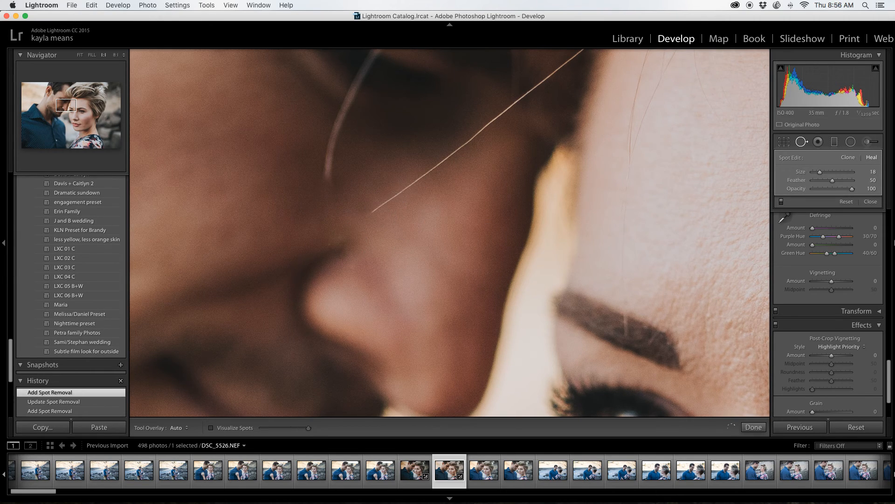
drag(462, 145, 421, 174)
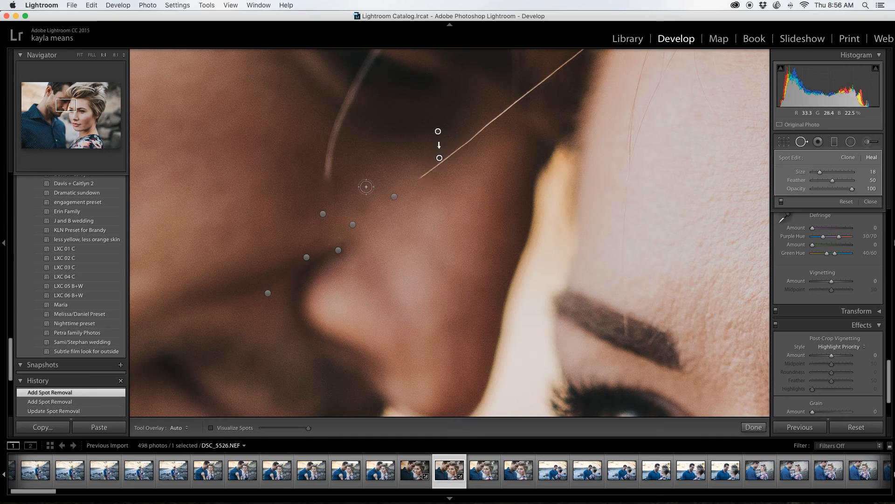
Step: Heal the curved stray hair from the man's upper cheek up across his closed eye with size 24 strokes
drag(73, 108, 67, 100)
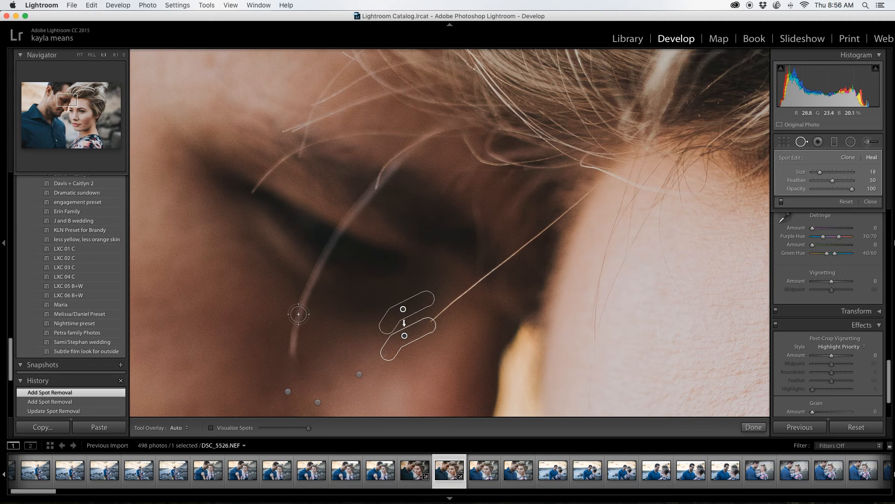
key(bracketright)
drag(304, 295, 294, 359)
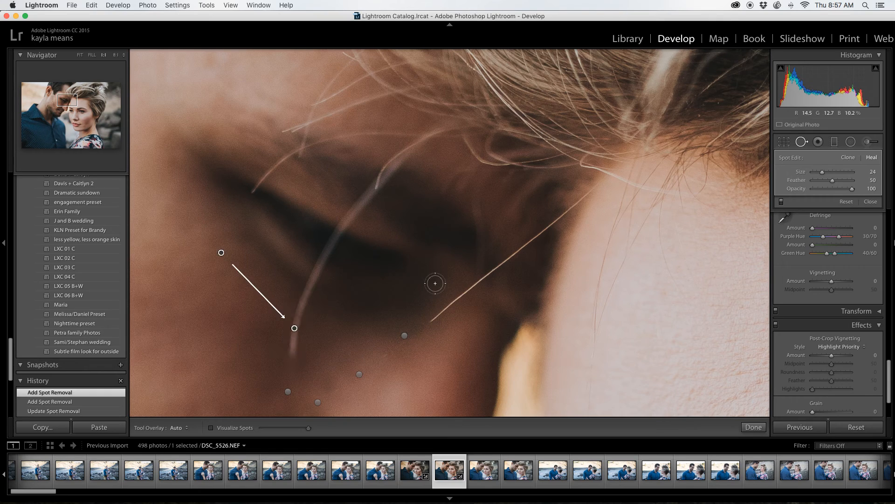
drag(332, 246, 314, 286)
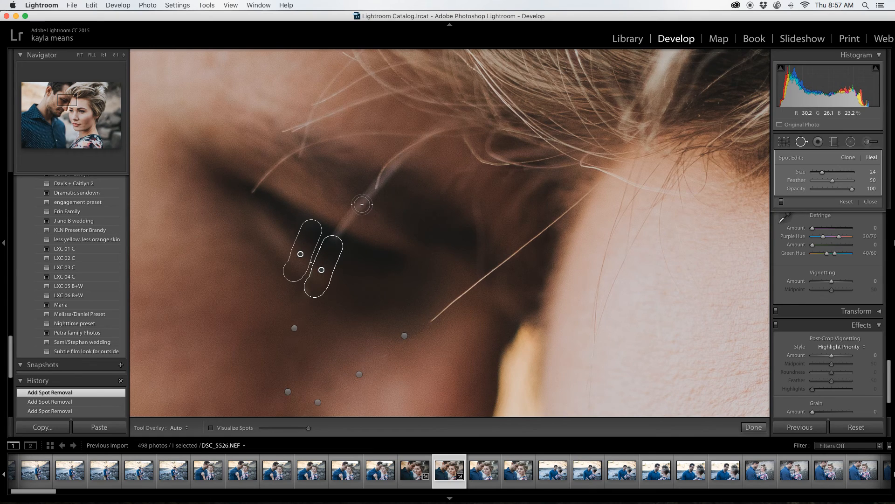
drag(364, 201, 339, 232)
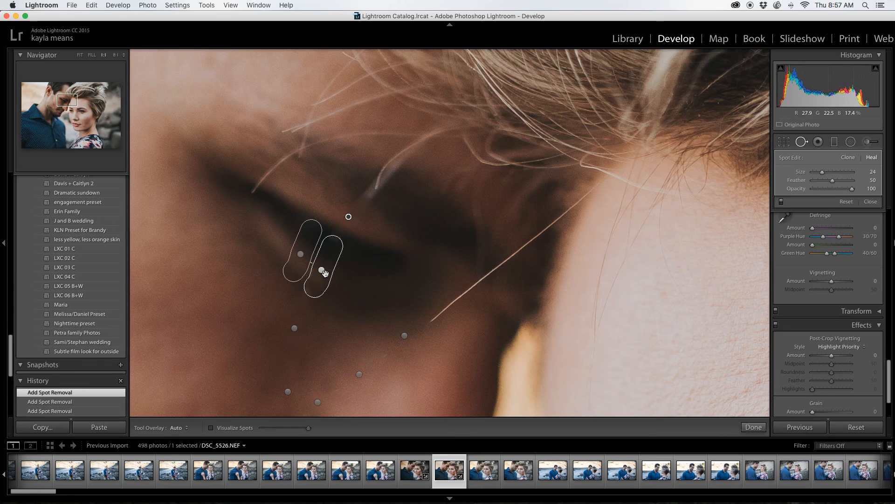
Step: Replace the heal just below the man's eye with a size 26 stroke, and heal the curved hair's upper section at size 26 with a closer source
key(Delete)
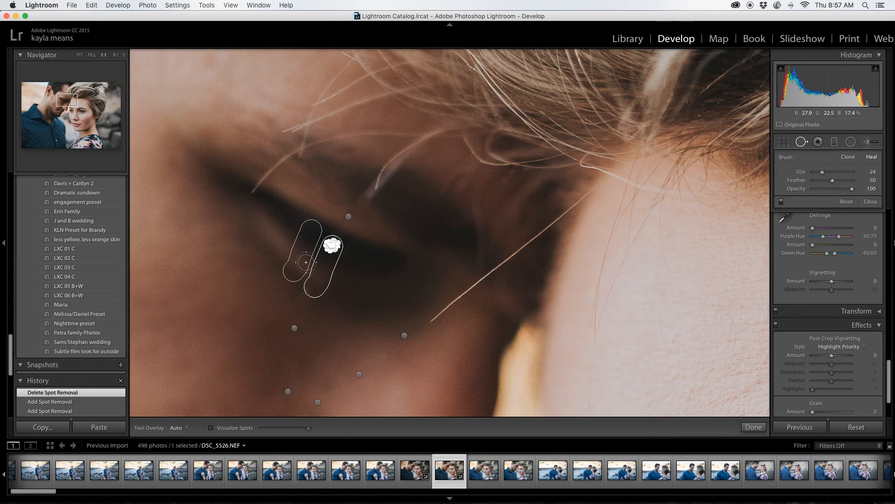
drag(335, 241, 332, 242)
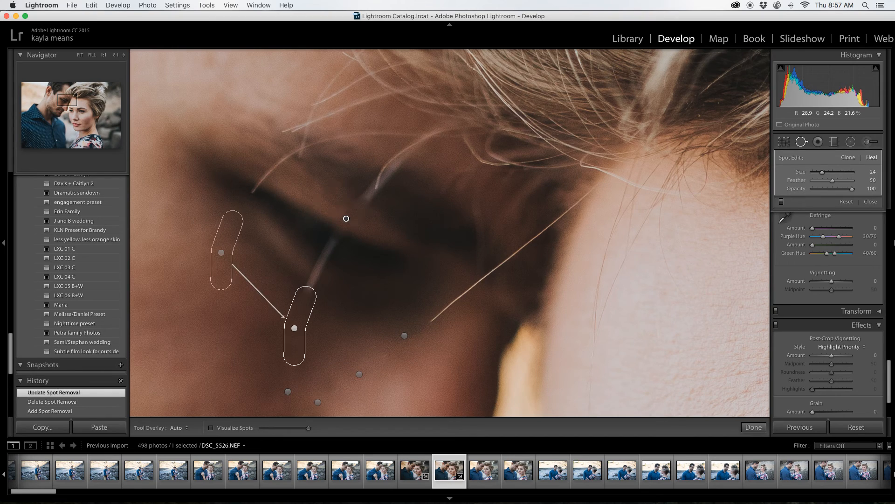
drag(310, 282, 330, 246)
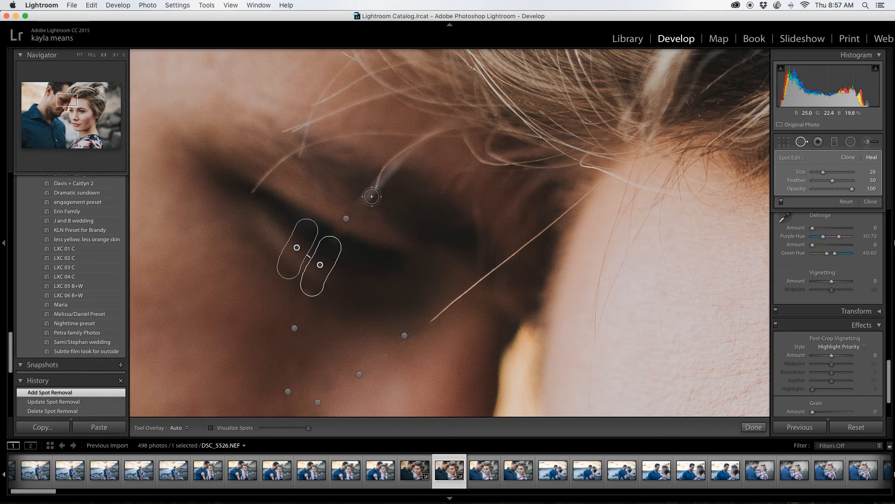
drag(369, 194, 398, 167)
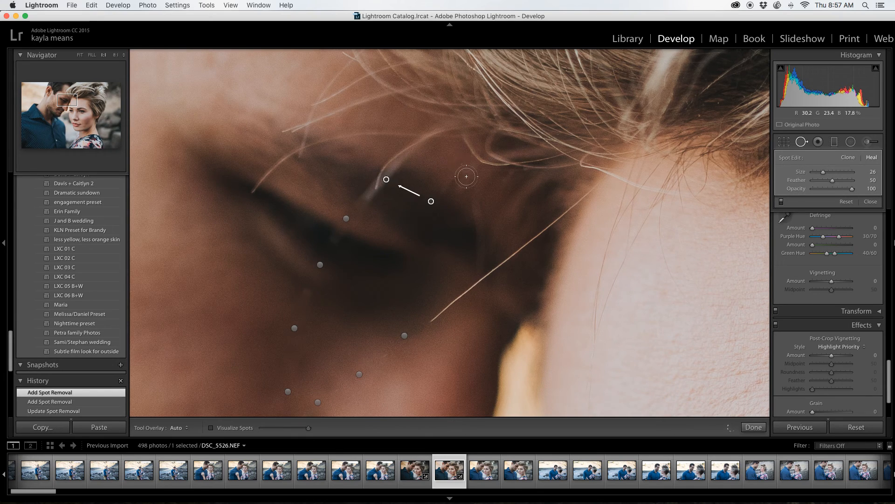
drag(420, 214, 394, 220)
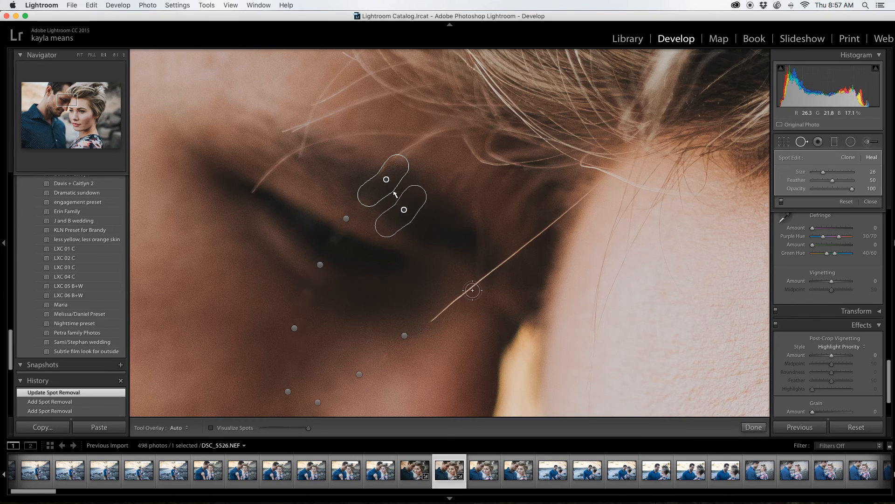
Step: Heal the rest of the straight stray hair up to the woman's hairline in three strokes, using sizes 18, 20 and 18
key(bracketleft)
key(bracketleft)
key(bracketleft)
drag(485, 280, 435, 319)
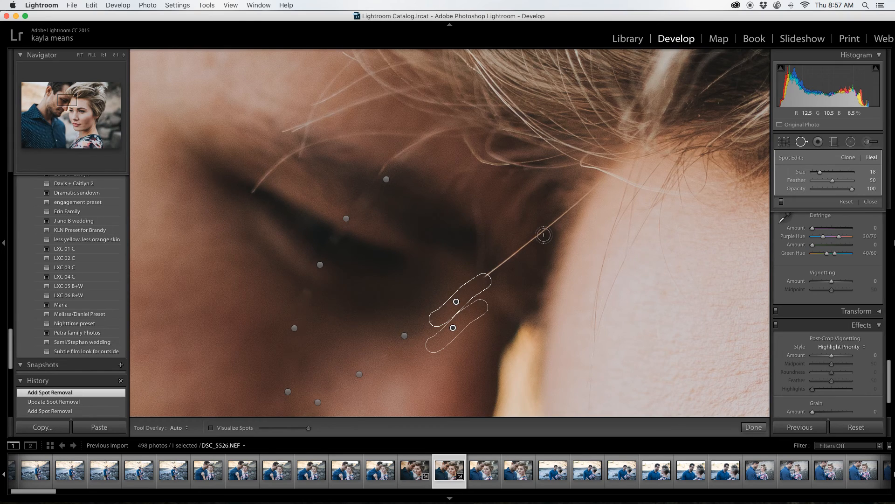
key(bracketright)
drag(538, 237, 492, 272)
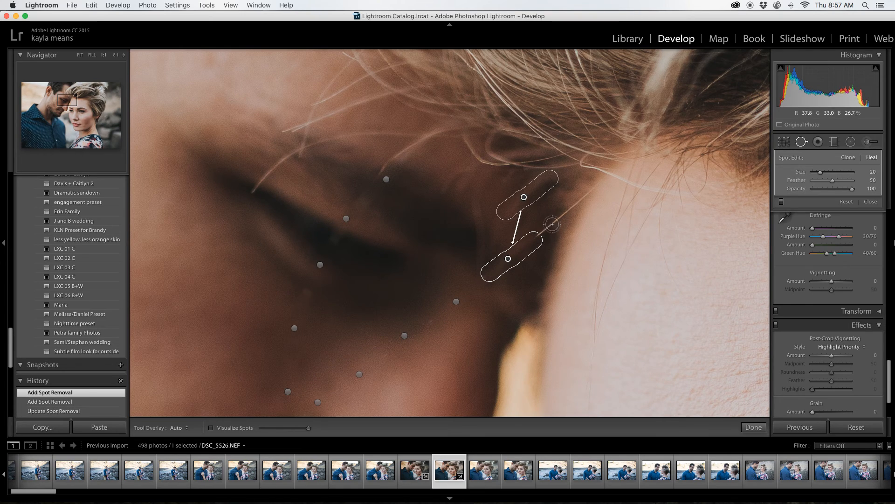
key(bracketleft)
drag(590, 193, 540, 232)
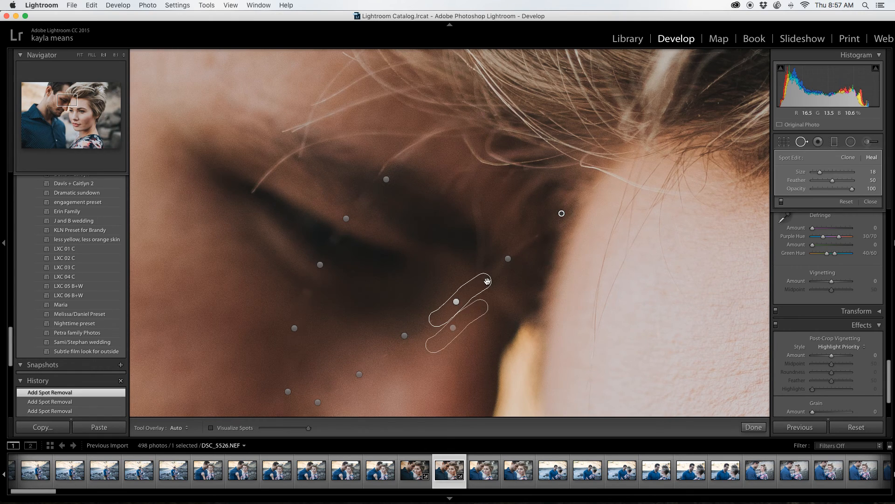
Step: Heal the leftover traces along the straight hair's former path on the man's nose bridge, using sizes 18 and 9
drag(469, 275, 480, 275)
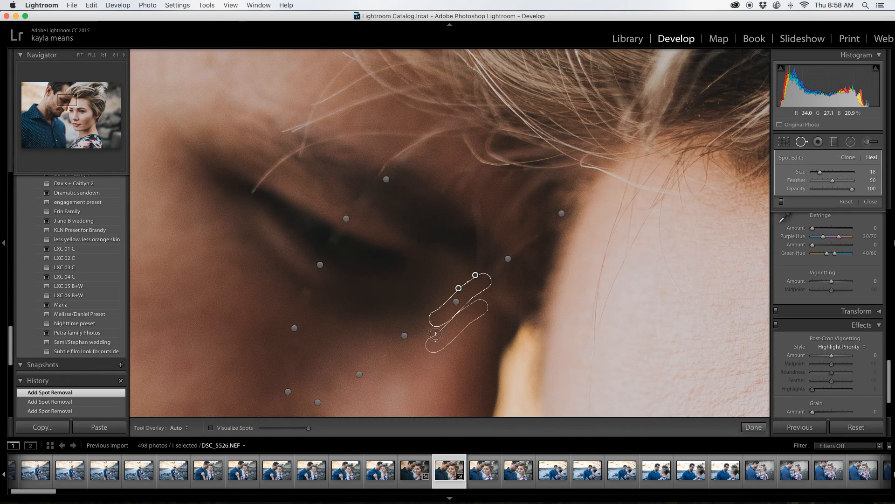
drag(388, 350, 428, 324)
click(438, 315)
drag(431, 316, 432, 316)
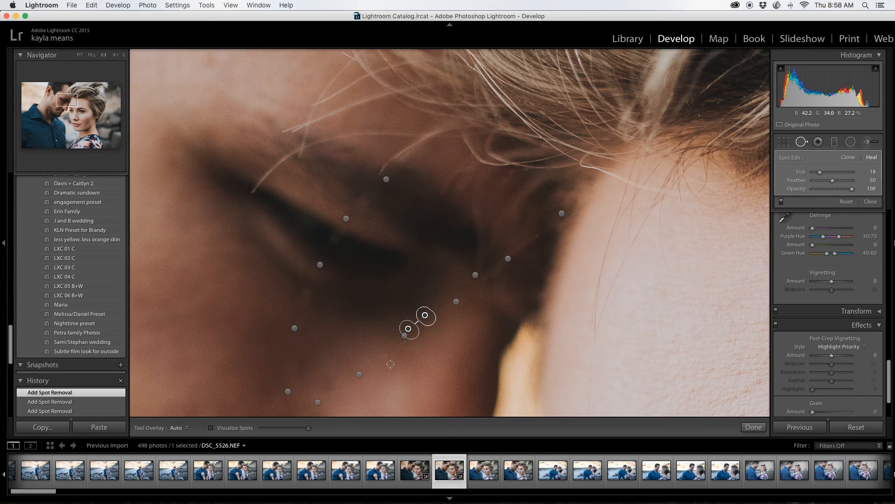
scroll(390, 364, down, 3)
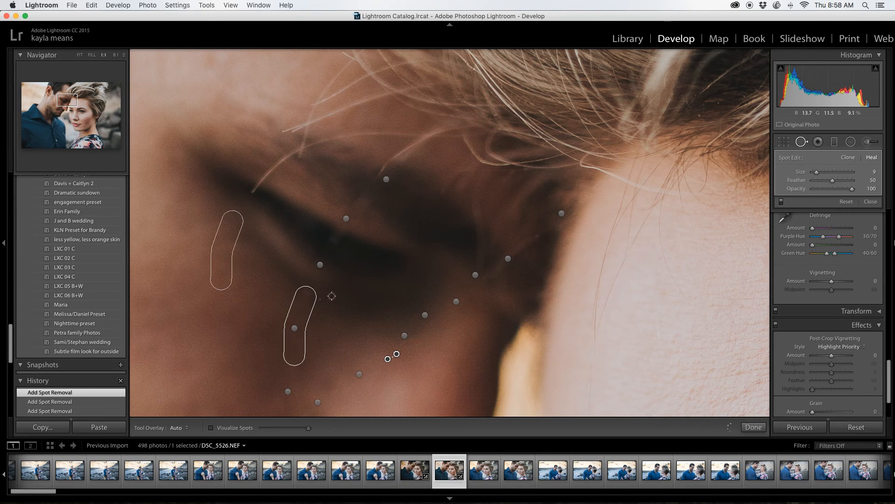
Step: Heal the leftover curved hair marks at the man's lash line and below his eye at size 16, and view the whole photo
scroll(345, 243, up, 3)
drag(341, 242, 331, 233)
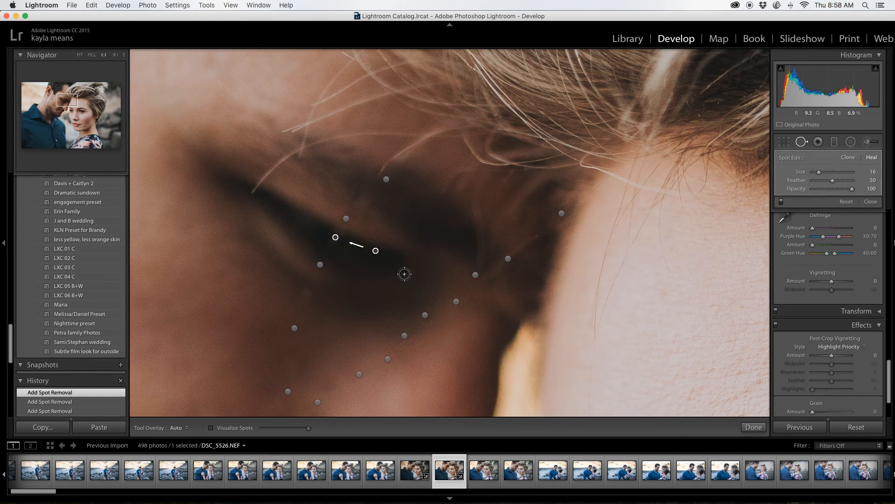
click(309, 293)
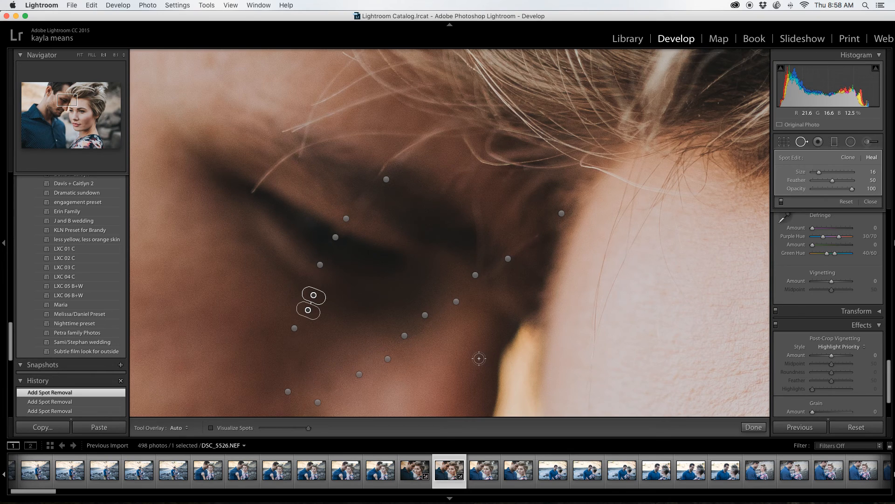
click(763, 432)
click(434, 338)
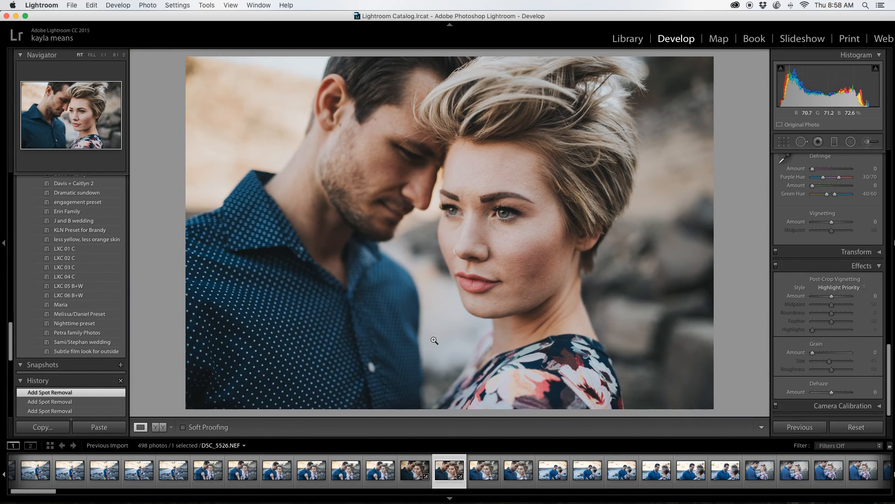
Step: Heal the remaining marks on the man's eyelid, lash line and upper cheek with three size 16 strokes and finish Spot Removal
click(416, 166)
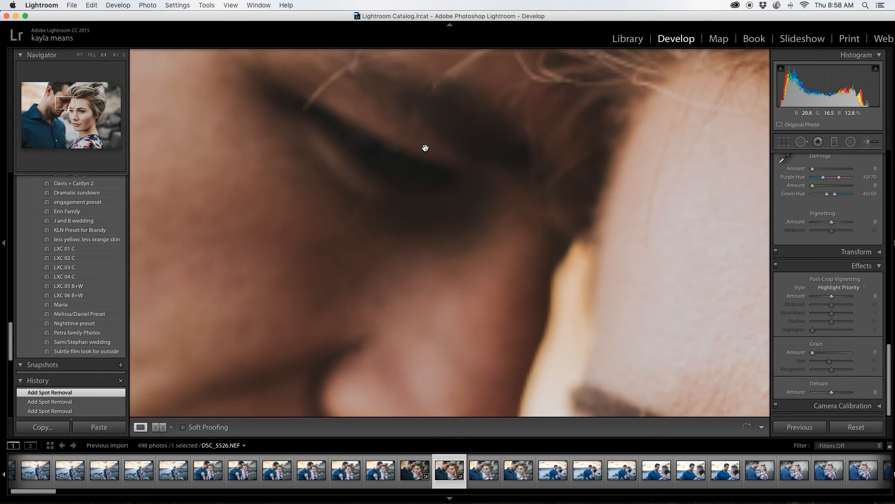
drag(423, 146, 423, 191)
click(801, 142)
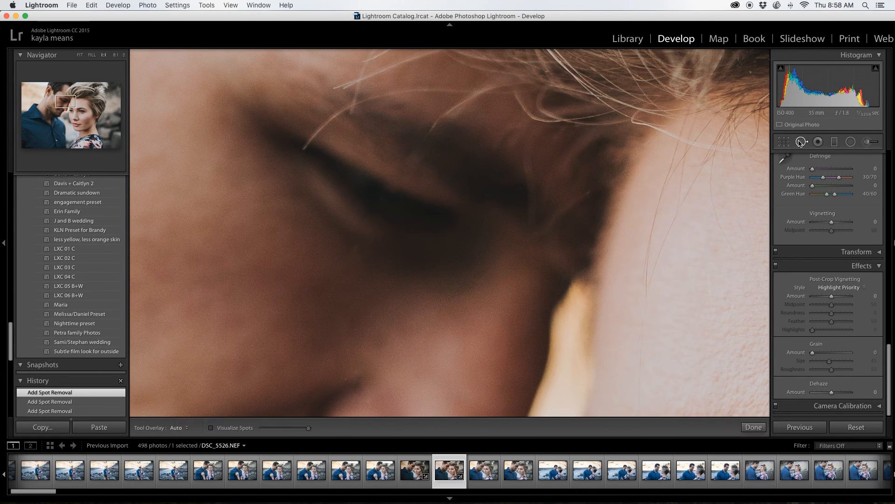
drag(437, 163, 411, 154)
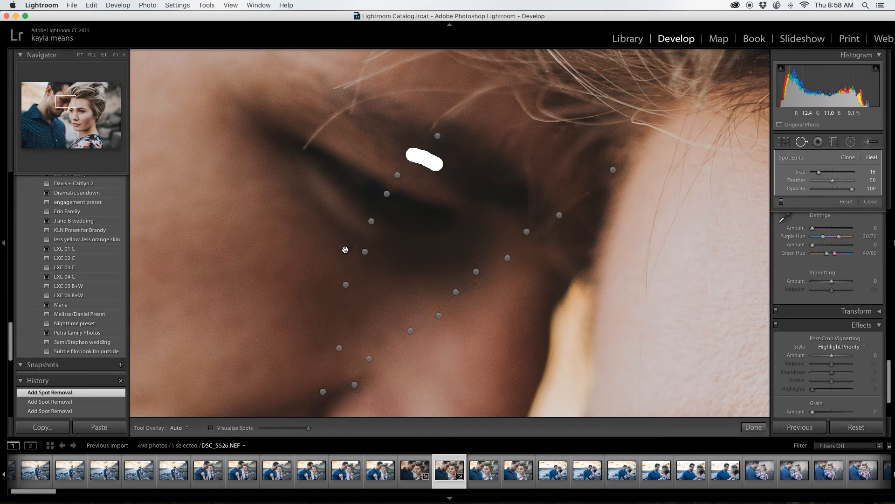
drag(339, 247, 350, 245)
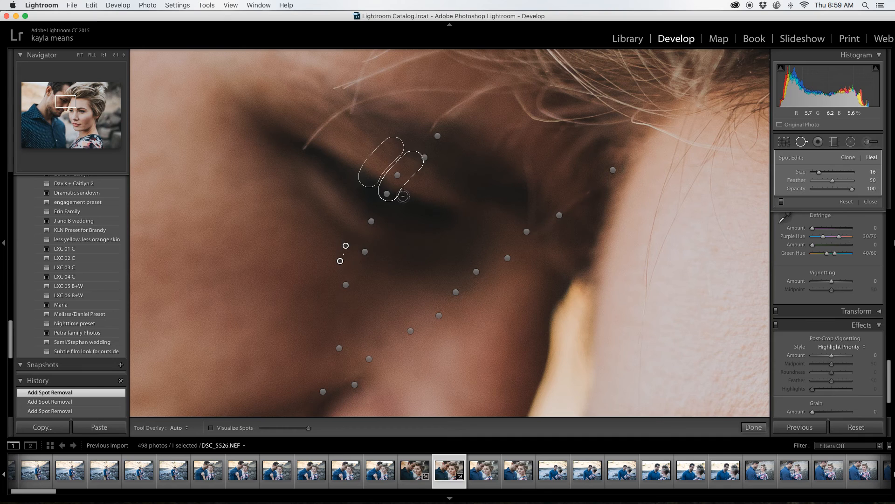
drag(400, 196, 389, 189)
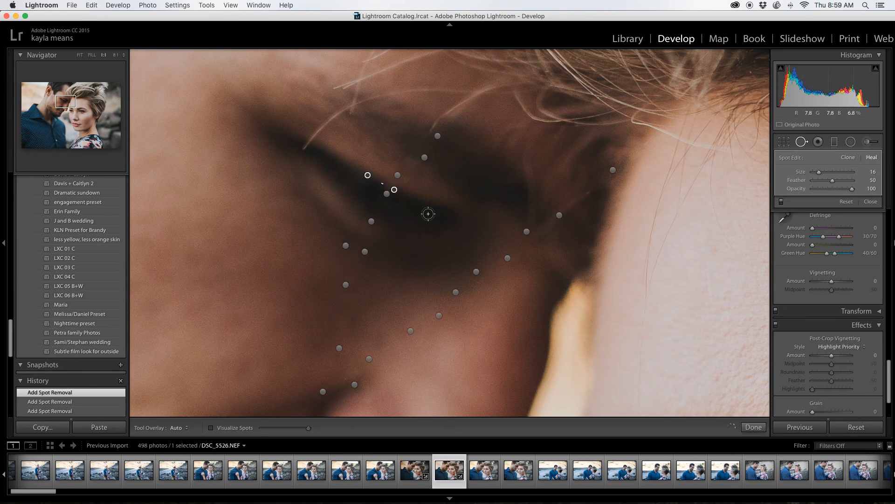
click(753, 427)
Step: Compare the whole portrait before and after editing side by side, and return to the single-photo view
click(454, 294)
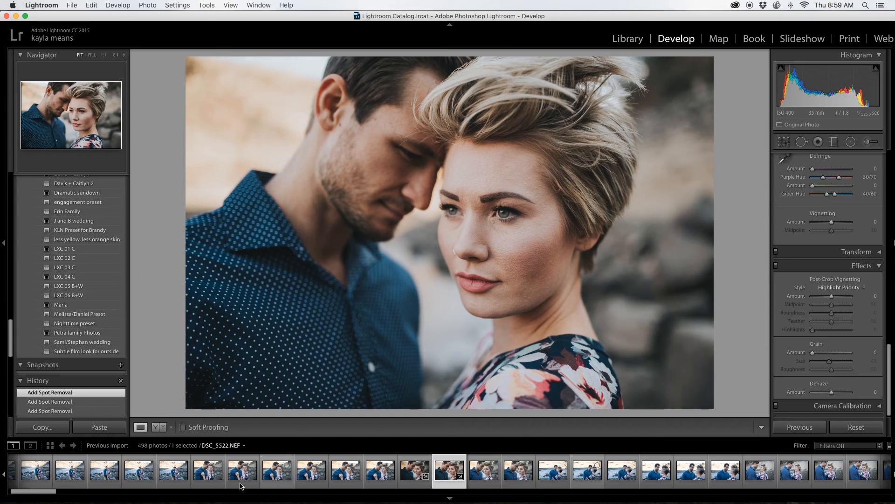
click(155, 427)
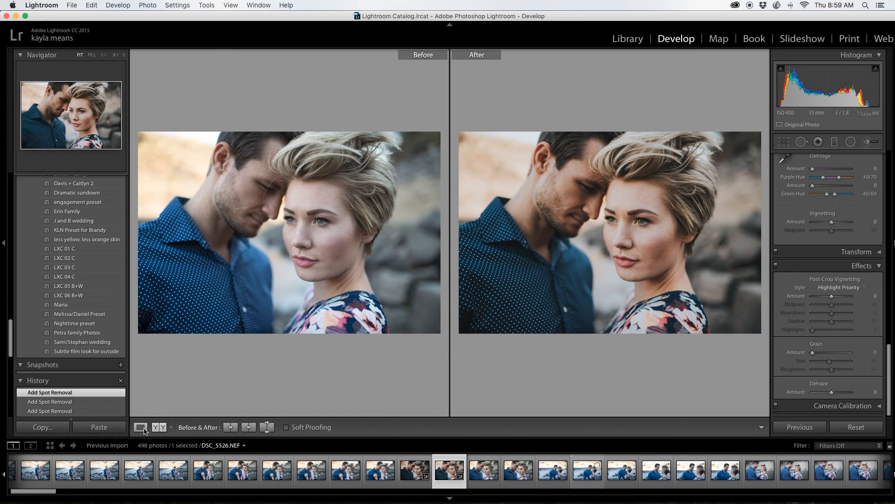
click(143, 428)
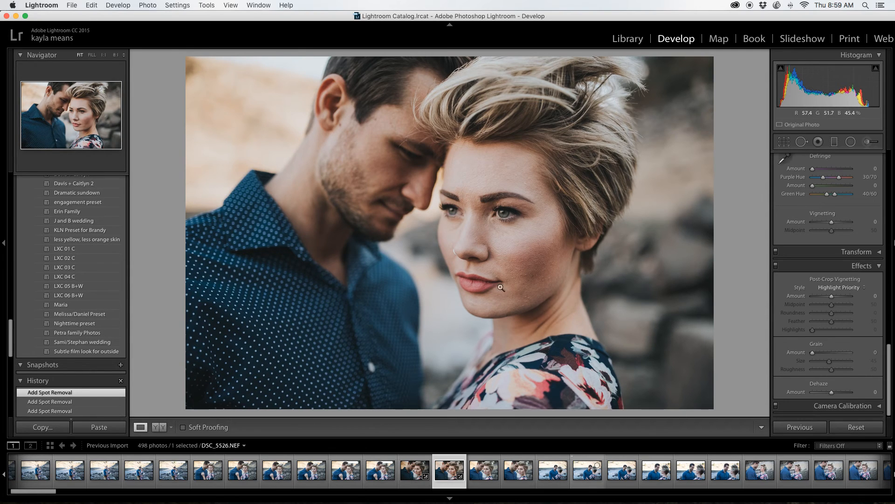
Step: Heal three blemishes on the woman's forehead above her brow with Spot Removal at size 22
click(498, 292)
scroll(546, 296, up, 10)
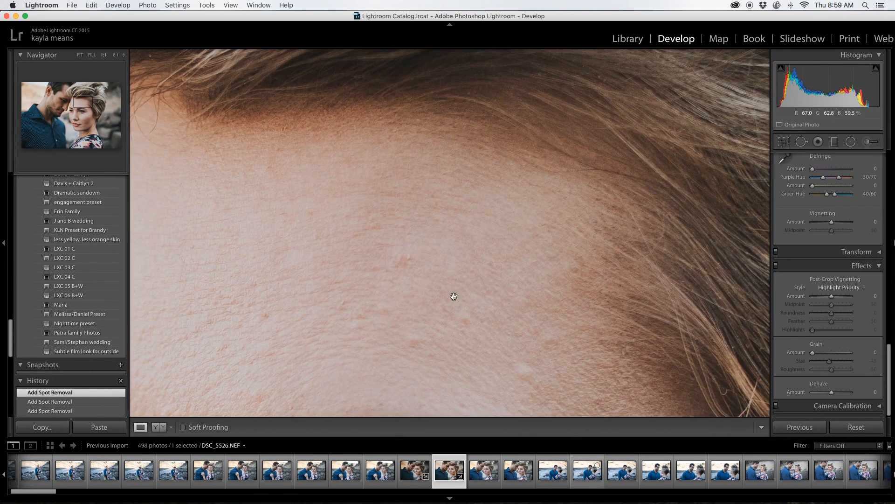
scroll(458, 302, down, 5)
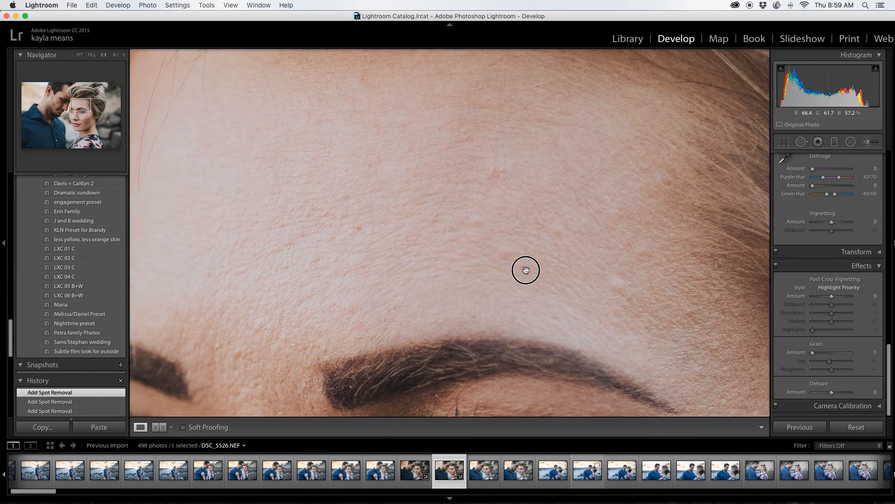
click(801, 141)
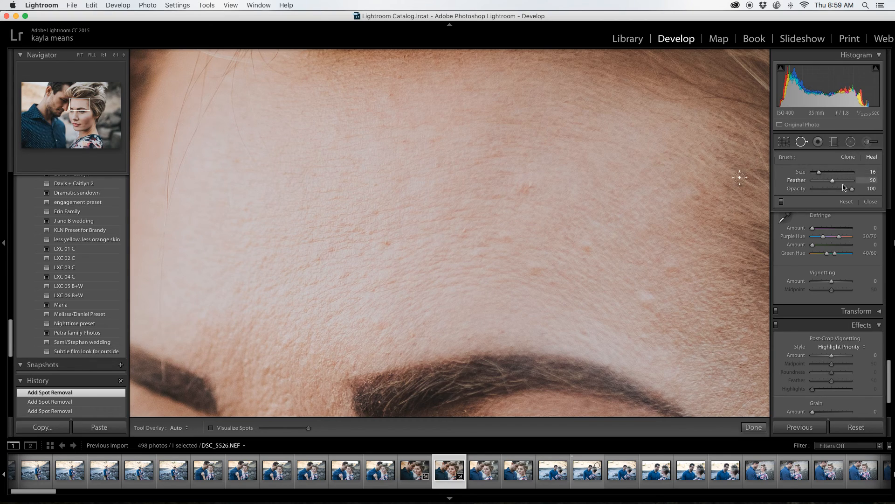
scroll(494, 189, up, 10)
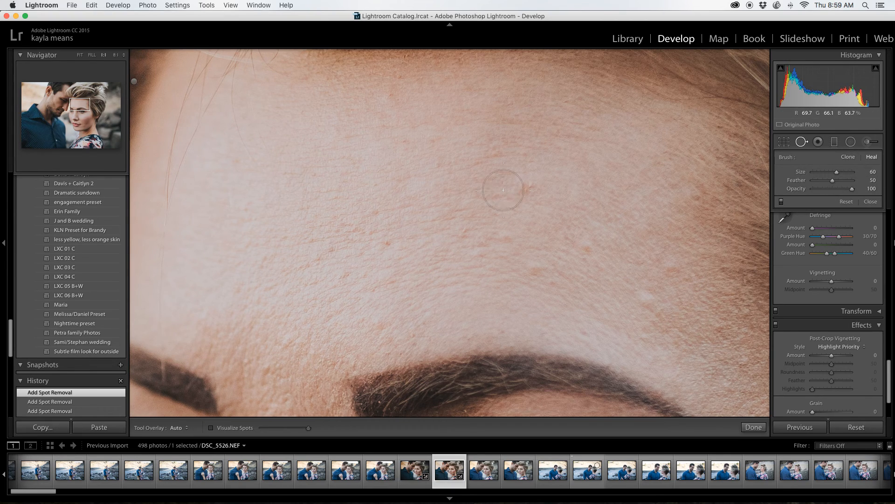
scroll(503, 190, down, 7)
scroll(503, 190, up, 4)
scroll(503, 190, up, 4)
scroll(588, 248, down, 2)
click(588, 247)
click(535, 266)
click(526, 187)
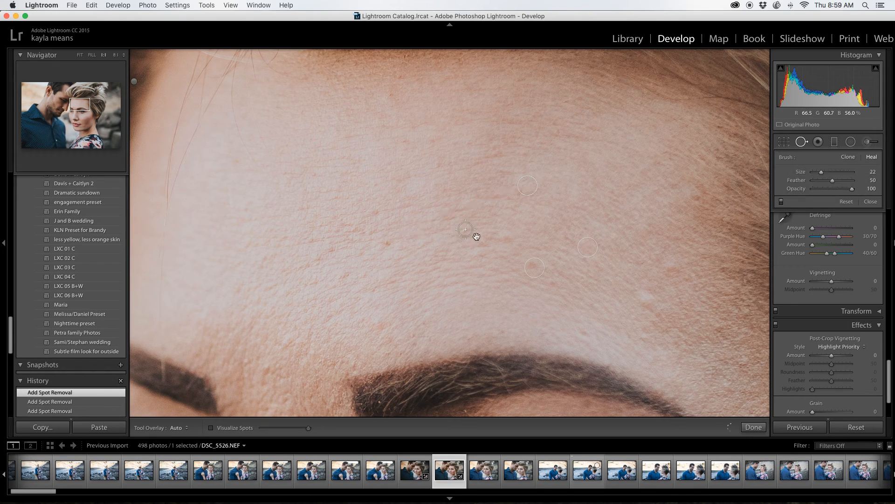
Step: Heal the remaining small blemishes across the middle of the woman's forehead at size 22
click(465, 228)
click(505, 240)
click(348, 272)
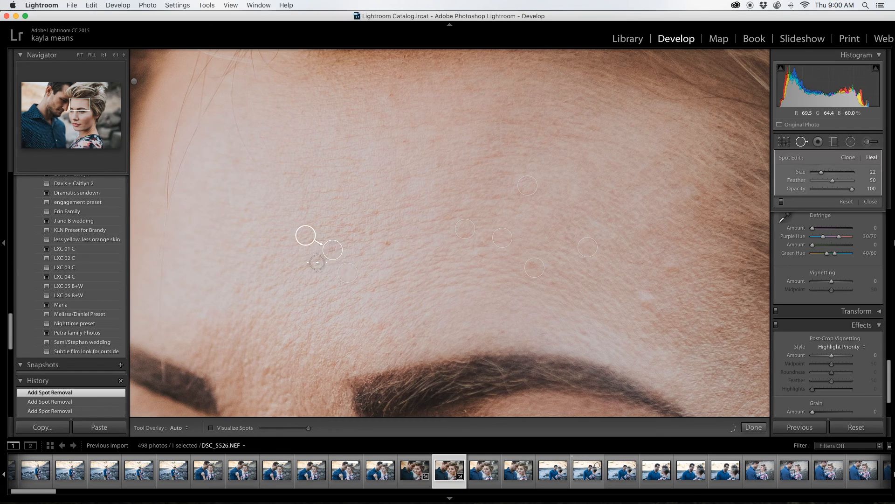
click(317, 262)
click(388, 244)
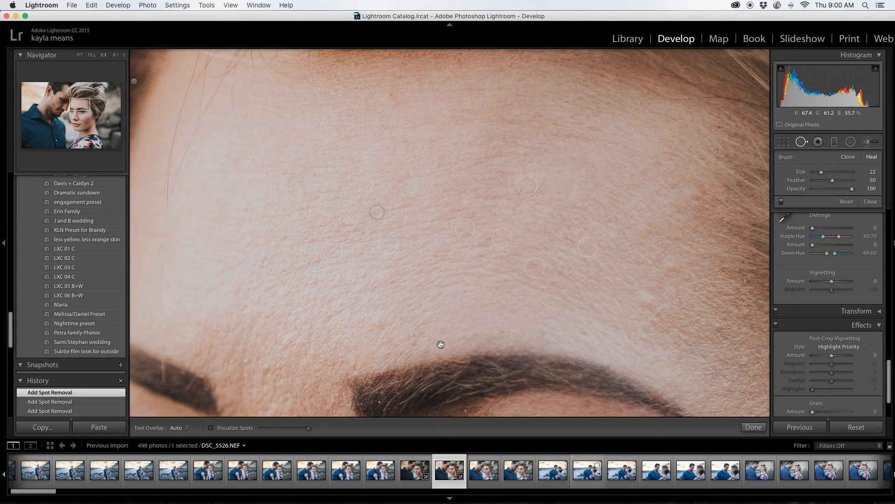
click(377, 212)
Step: Heal two blemishes above the outer end of the woman's brow and reposition the sample area of a nearby mid-forehead spot
scroll(648, 300, up, 2)
click(646, 298)
click(674, 271)
click(537, 275)
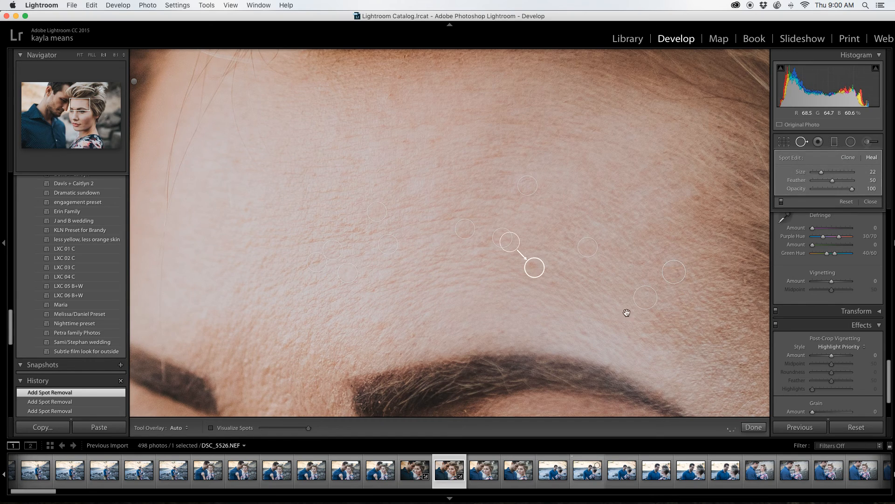
drag(534, 268, 530, 241)
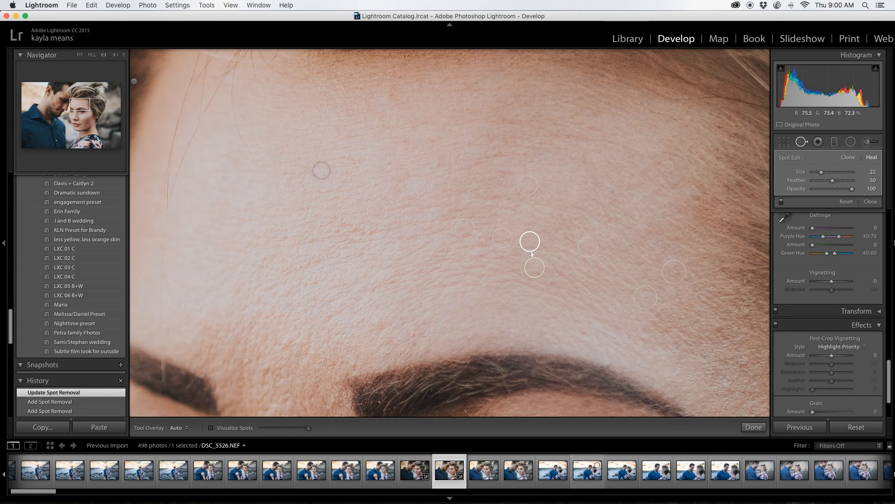
Step: Heal three blemishes on the woman's upper forehead below the hairline, ending at size 26
click(392, 98)
click(436, 141)
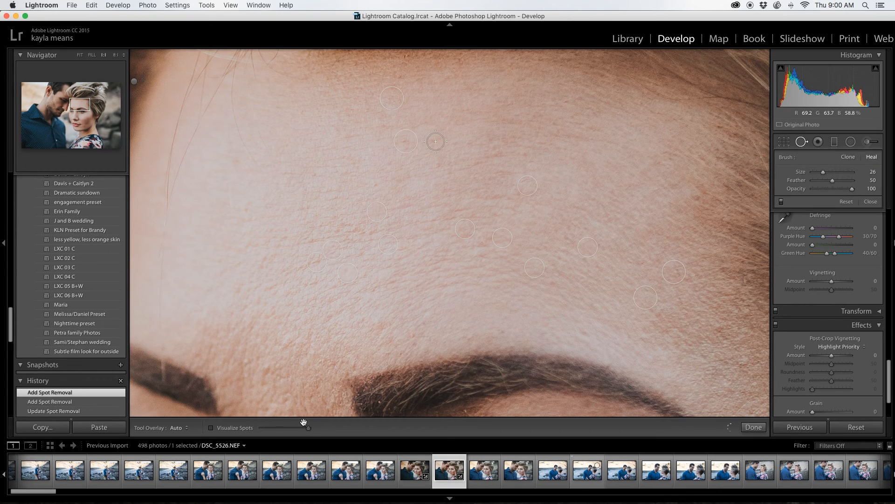
drag(337, 402, 351, 308)
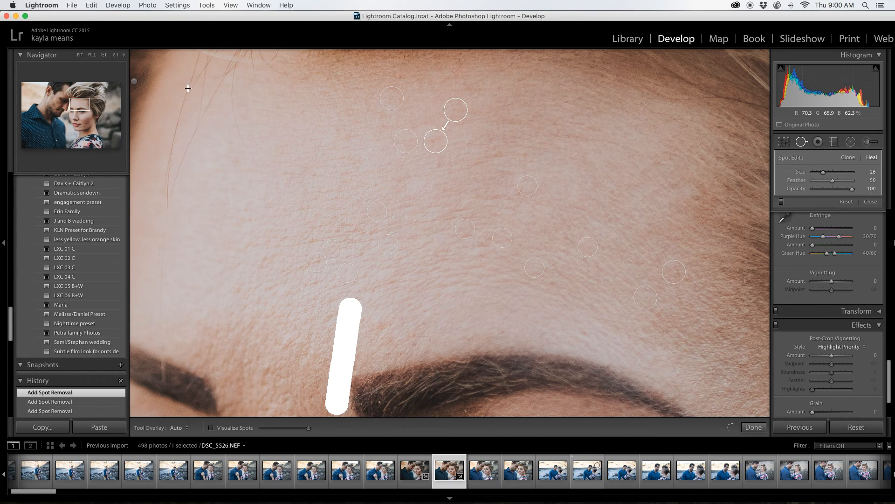
click(91, 5)
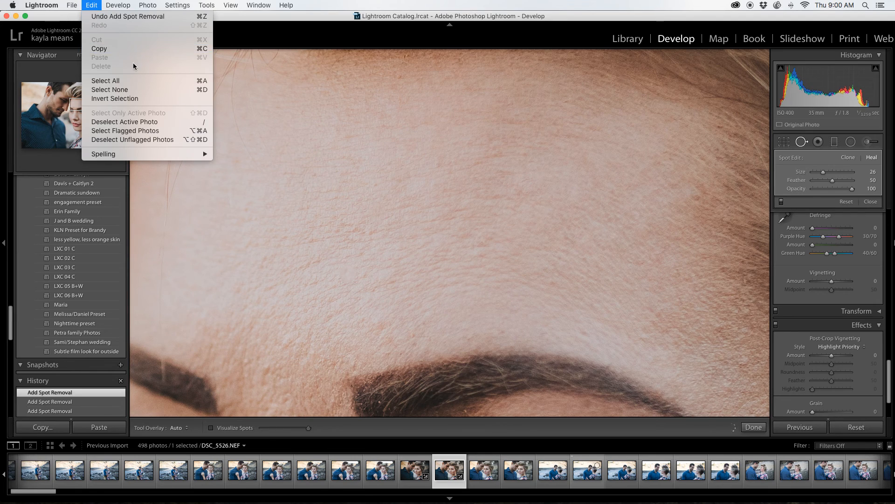
click(131, 17)
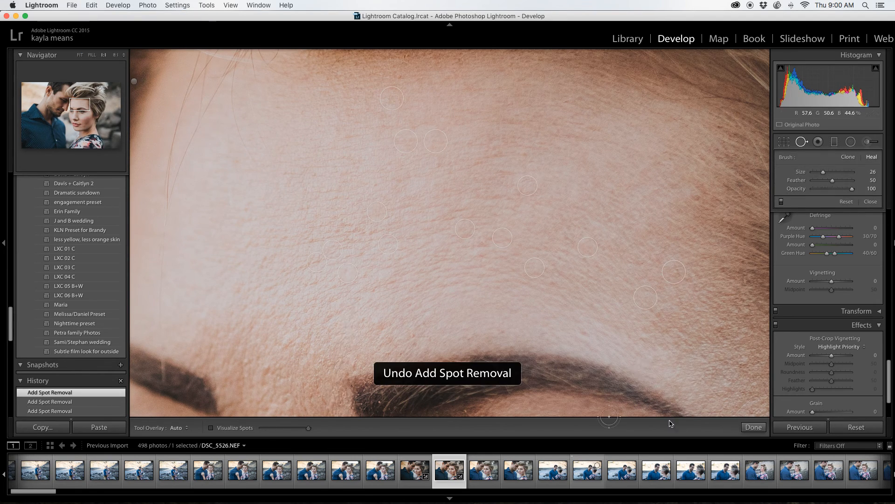
Step: Close the forehead healing, and heal one blemish beside the woman's mouth and one on her lower cheek at size 22
click(754, 427)
scroll(480, 350, down, 10)
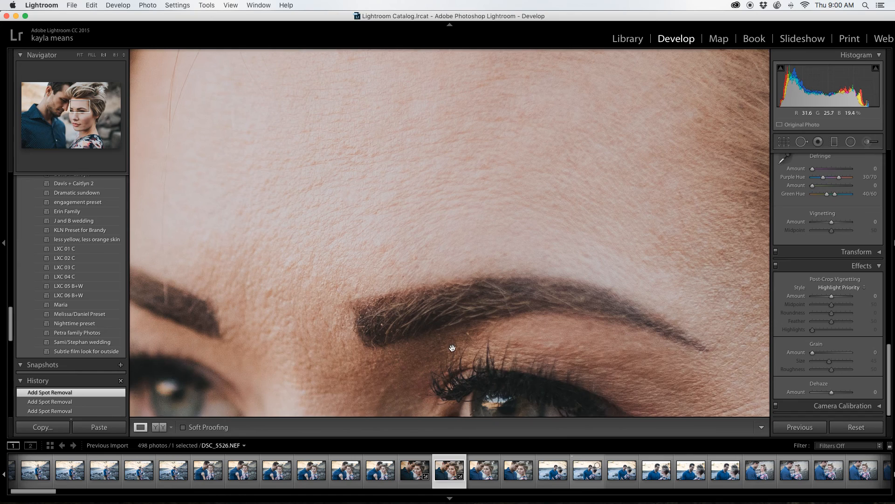
scroll(400, 240, right, 10)
scroll(344, 261, down, 10)
scroll(345, 261, left, 3)
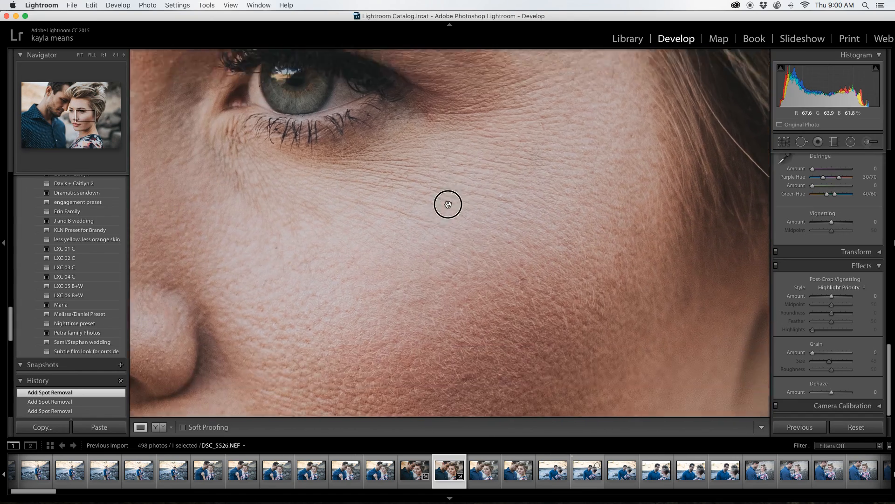
scroll(447, 250, down, 10)
scroll(422, 178, right, 3)
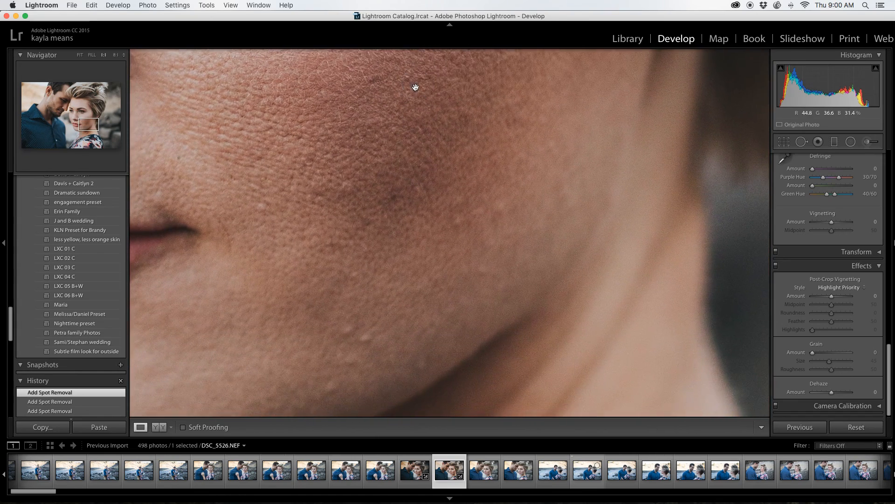
scroll(460, 156, left, 2)
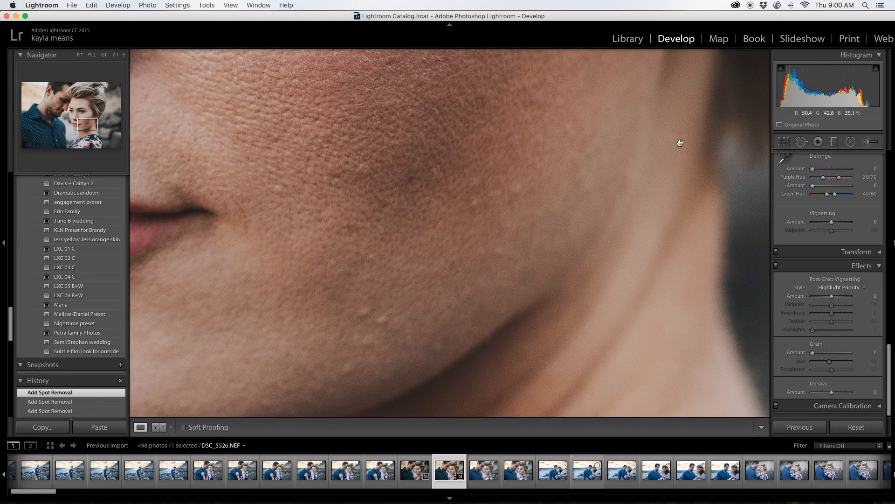
click(802, 142)
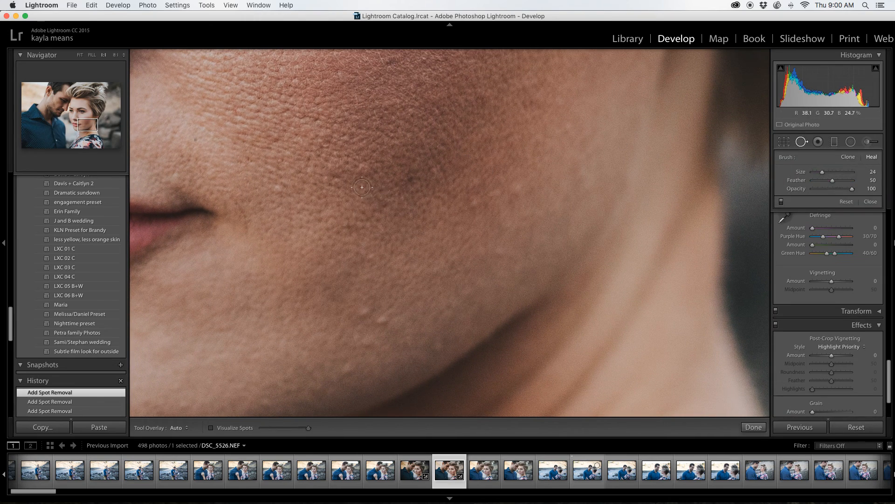
click(278, 187)
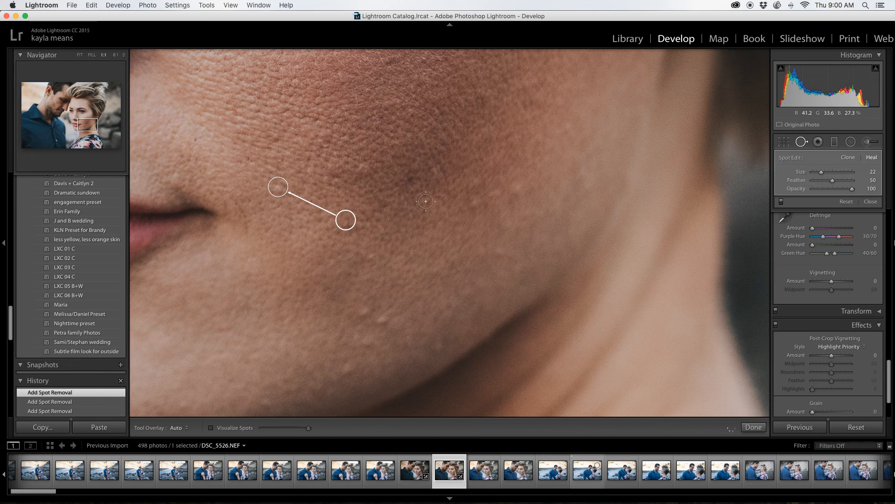
click(412, 178)
Step: Heal three blemishes on the woman's outer lower cheek at size 22, moving the sample area to clean skin where needed
click(475, 205)
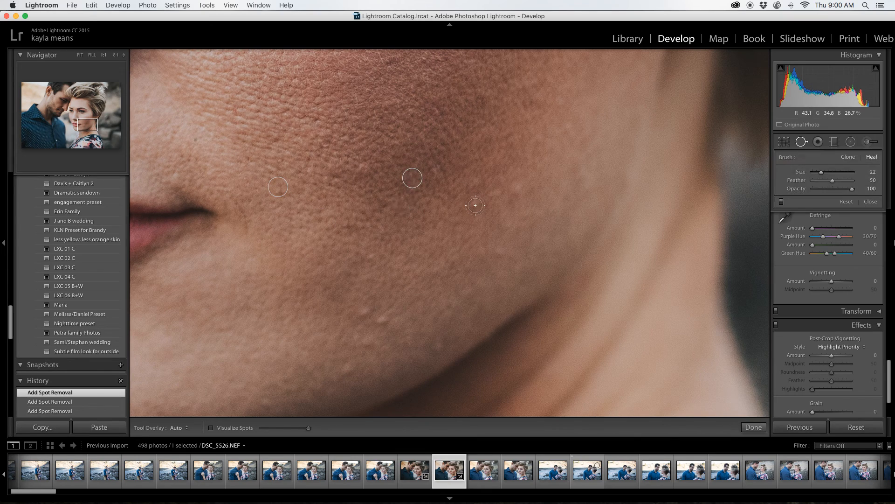
click(475, 205)
click(515, 184)
click(475, 205)
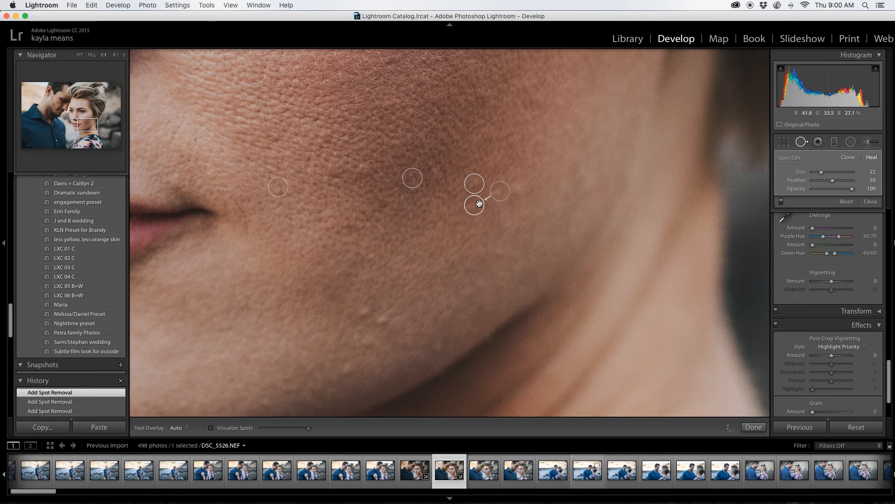
mouse_move(500, 191)
mouse_down()
mouse_move(438, 195)
mouse_move(459, 222)
mouse_move(471, 219)
mouse_up()
click(513, 190)
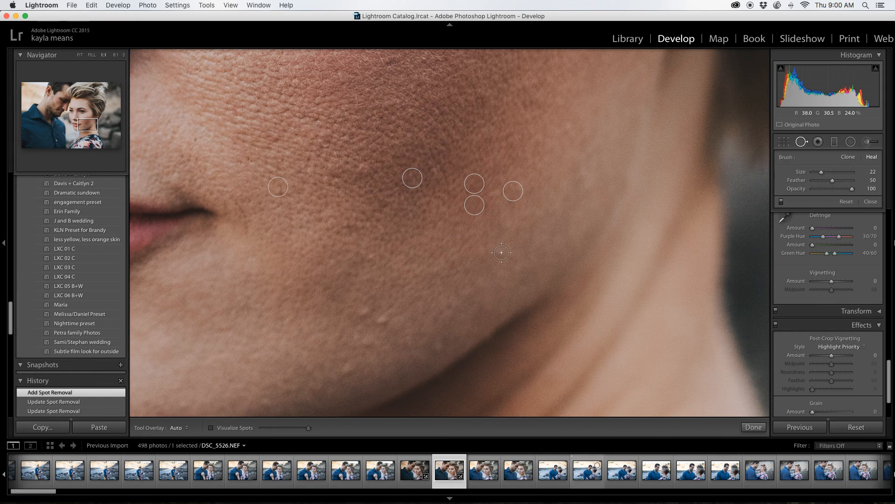
Step: Heal one blemish below the cheek and two adjacent bumps above the jaw, and reposition the second bump's sample area
click(501, 253)
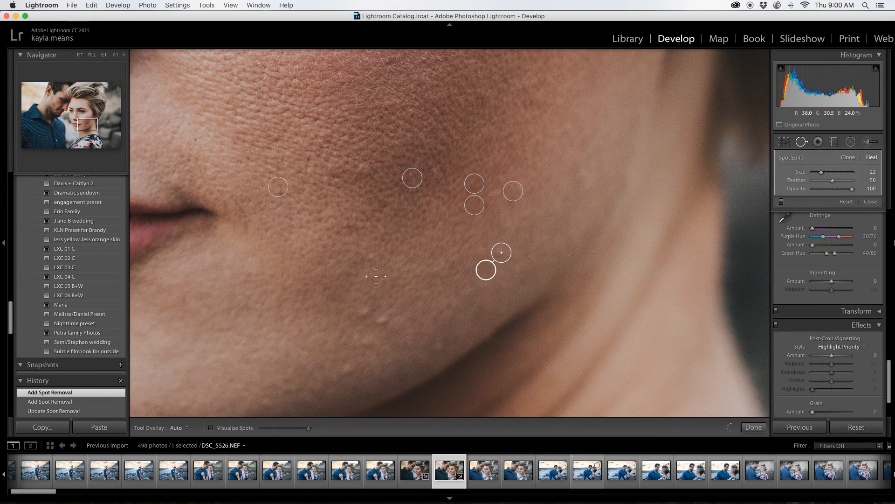
click(366, 310)
click(385, 320)
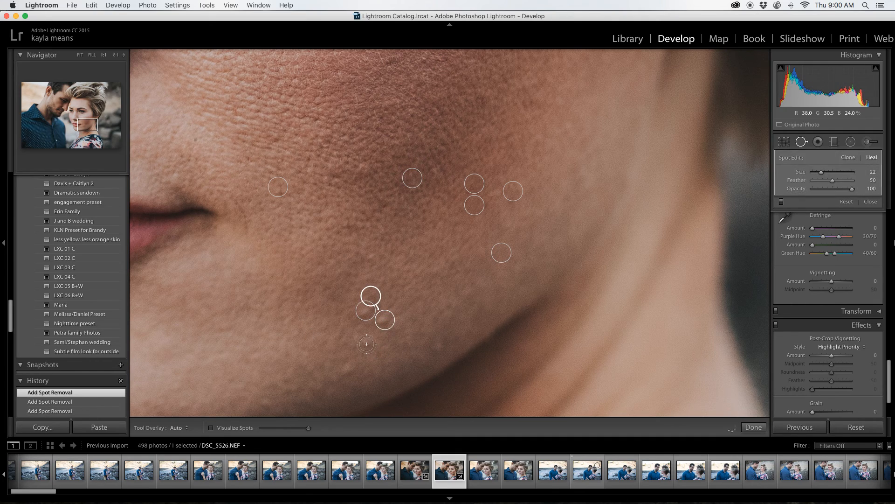
drag(373, 301, 389, 301)
Step: Heal three blemishes along the woman's jawline and one between mouth and jaw at size 22, and finish Spot Removal
click(439, 347)
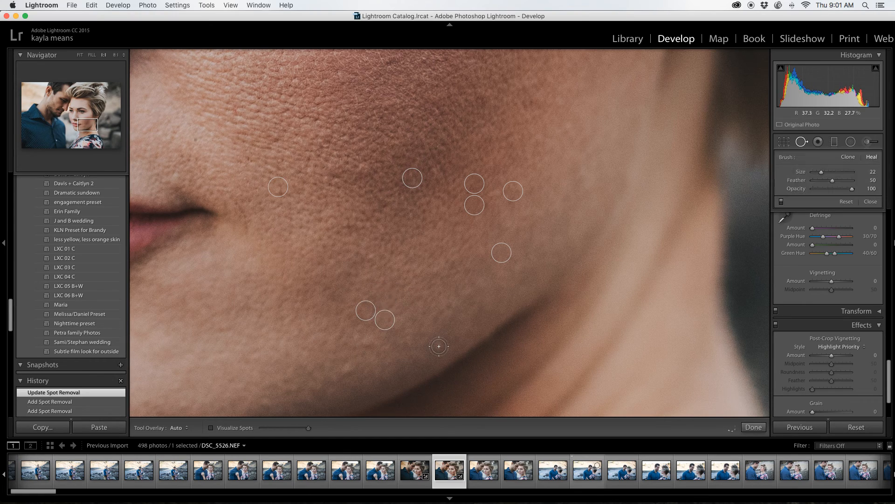
click(439, 346)
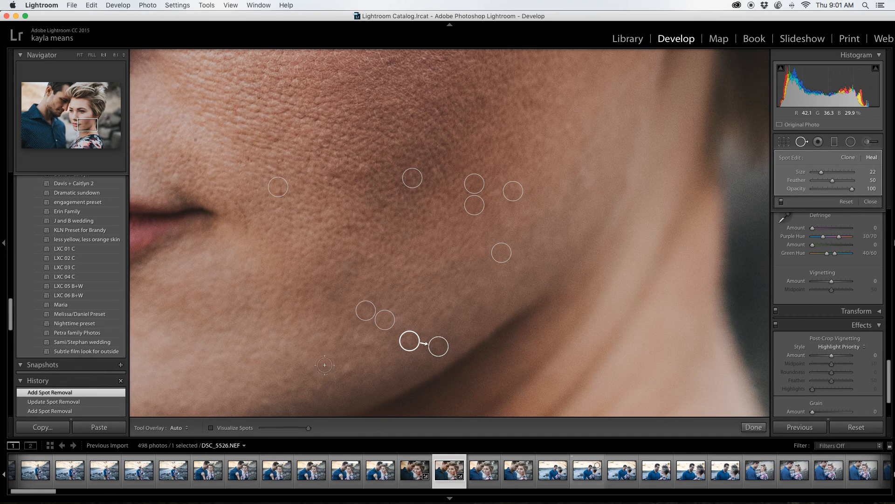
click(348, 367)
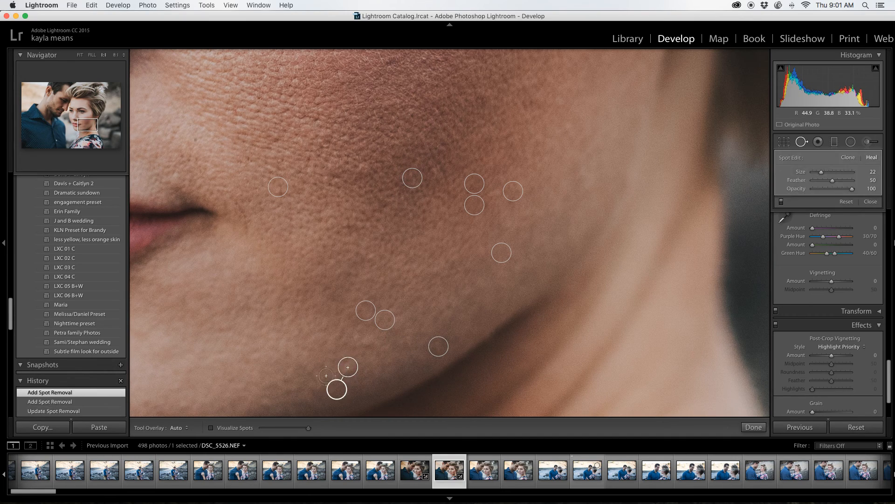
click(267, 402)
click(267, 401)
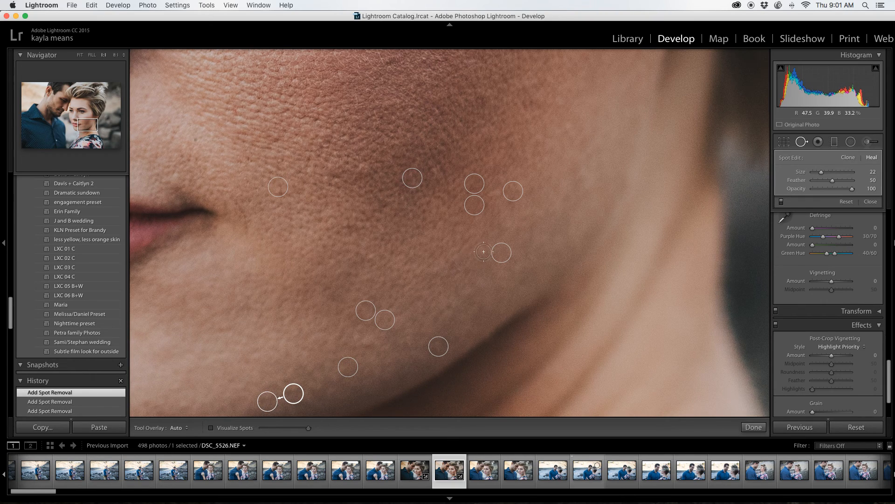
click(368, 256)
click(370, 255)
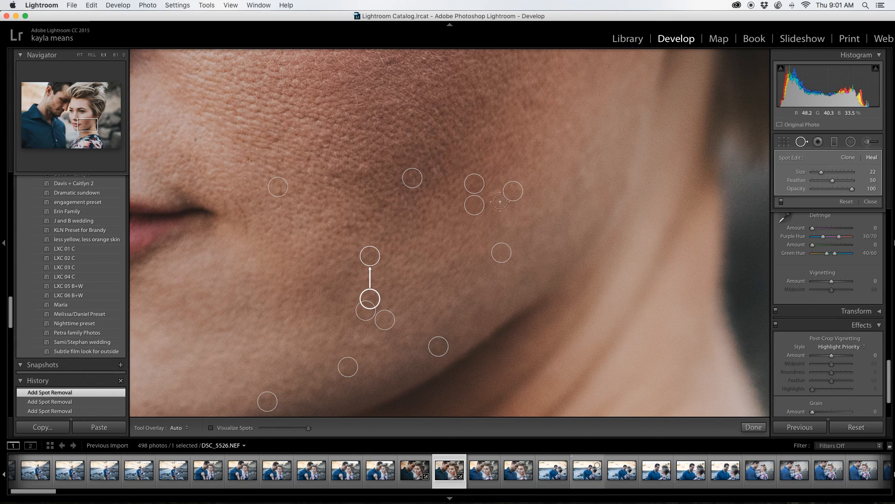
click(754, 427)
Step: Examine the woman's chin, mouth, nose and cheek up close for remaining blemishes
drag(458, 350, 536, 261)
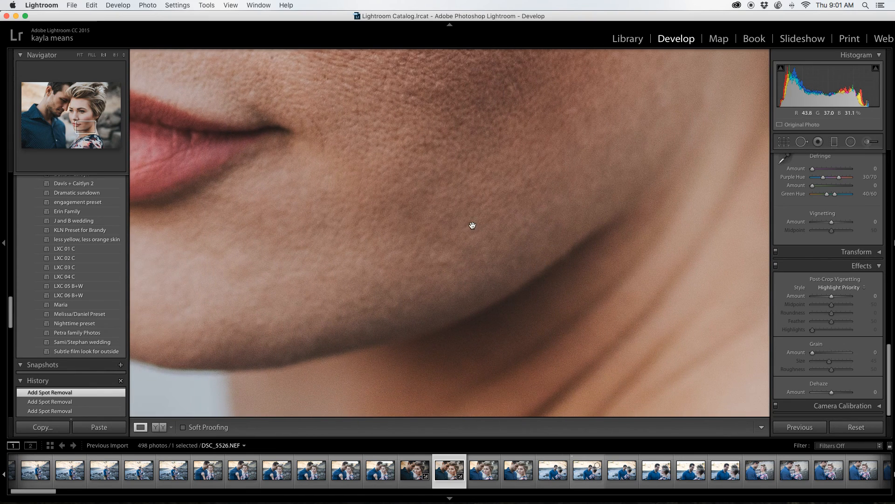
drag(472, 226, 472, 348)
drag(430, 311, 439, 348)
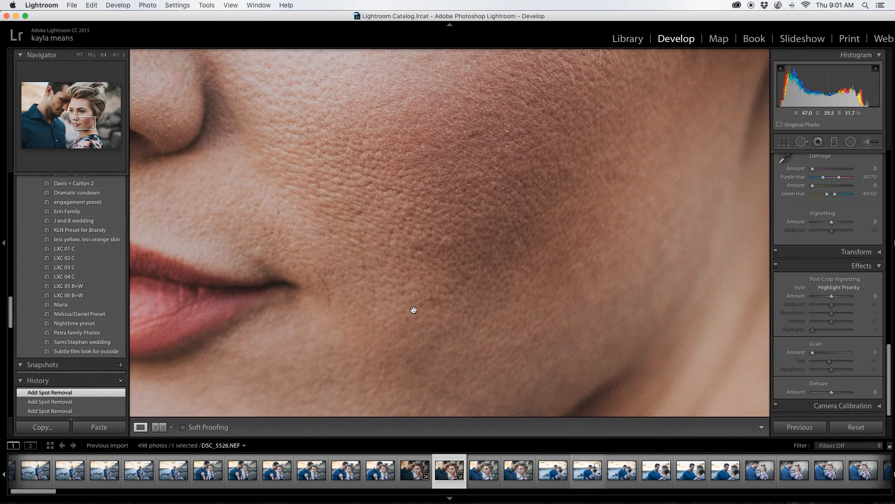
drag(413, 310, 510, 365)
drag(448, 298, 520, 363)
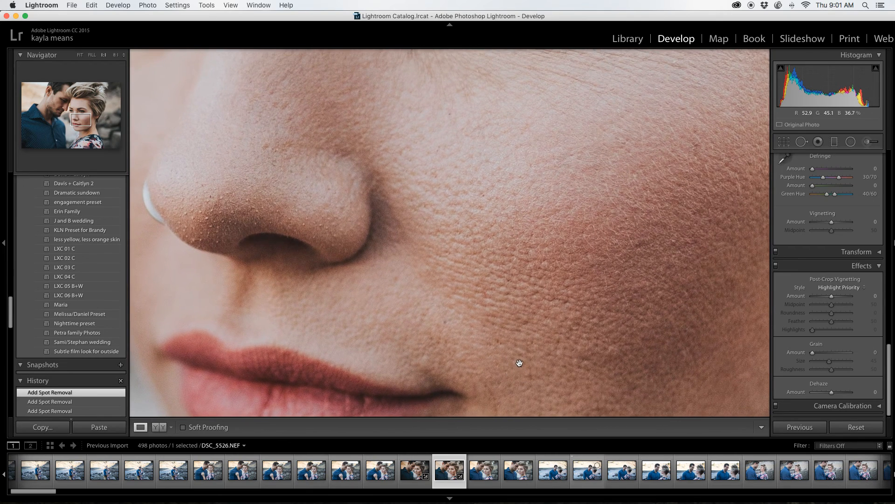
drag(507, 295, 461, 340)
drag(483, 287, 474, 326)
drag(516, 261, 484, 278)
drag(583, 214, 454, 246)
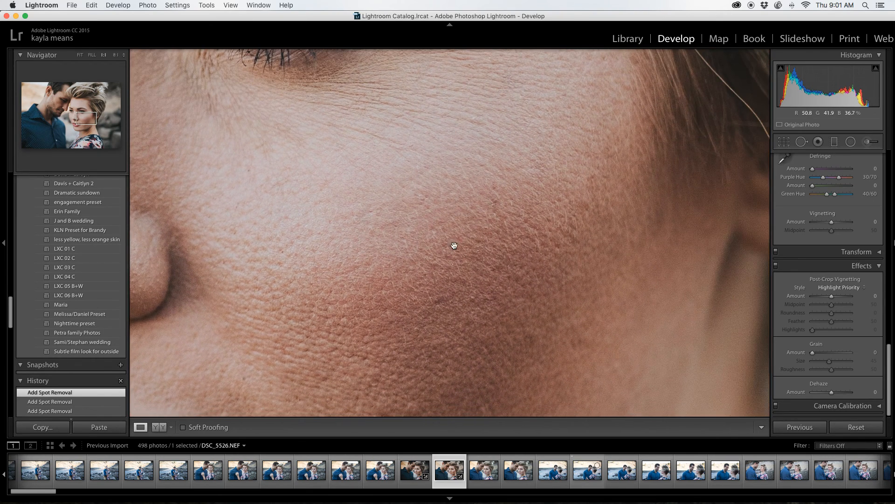
drag(618, 366, 559, 263)
drag(553, 298, 549, 278)
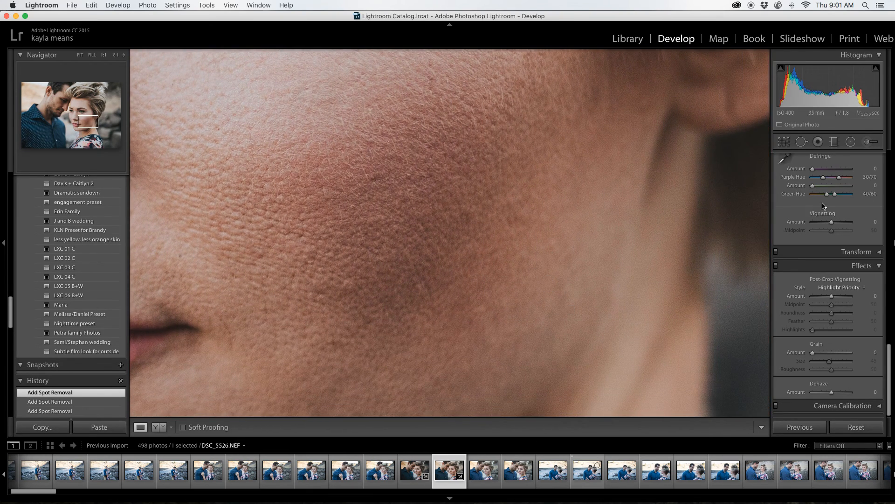
Step: Heal three blemishes on the woman's mid cheek at sizes 30 and 34, and move the larger spot's sample area just above it
click(801, 141)
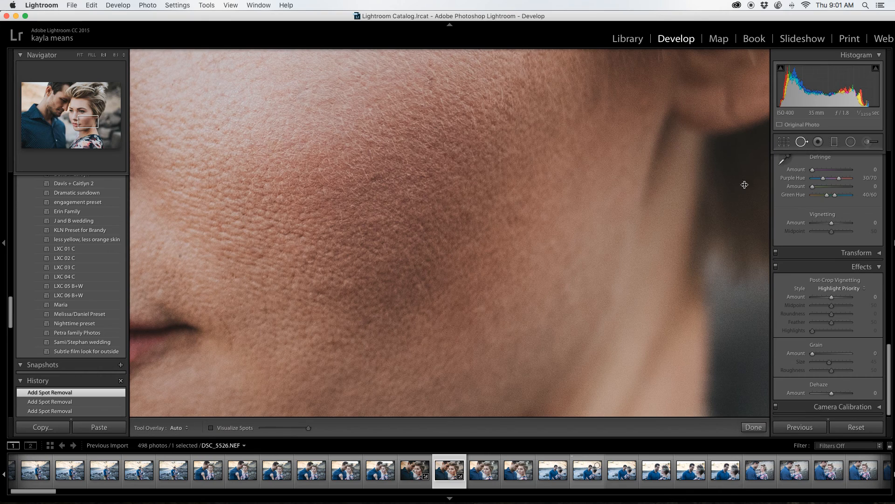
click(308, 252)
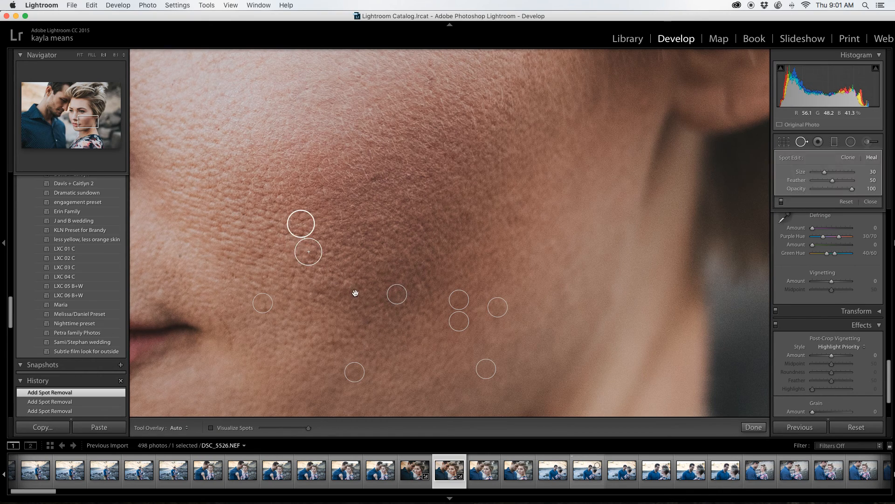
scroll(345, 282, up, 2)
click(345, 282)
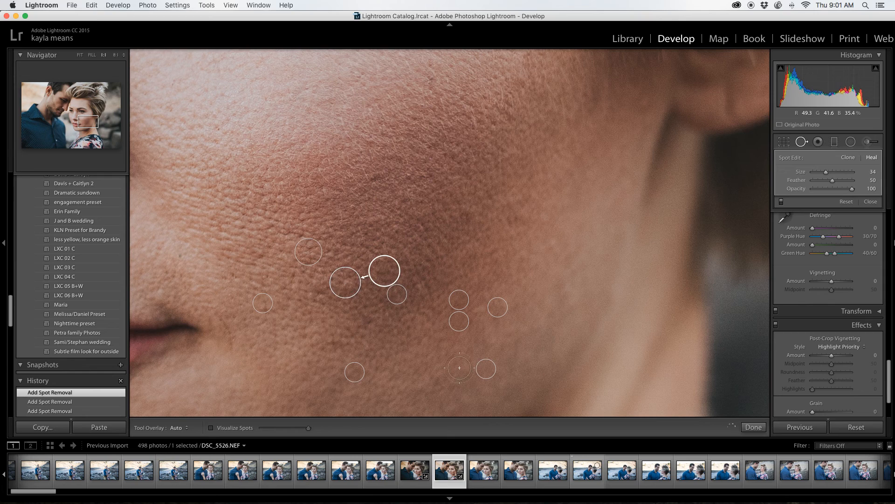
scroll(314, 293, down, 2)
click(315, 292)
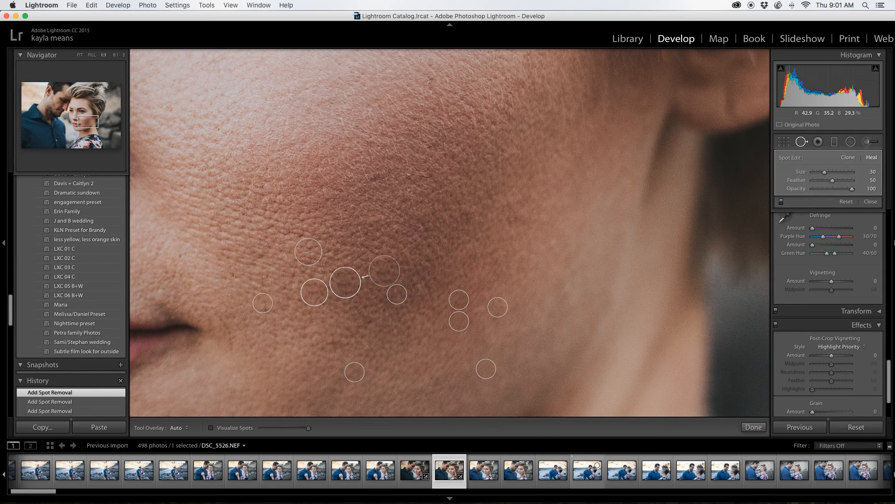
mouse_move(349, 276)
mouse_down()
mouse_move(372, 270)
mouse_move(366, 254)
mouse_move(354, 252)
mouse_up()
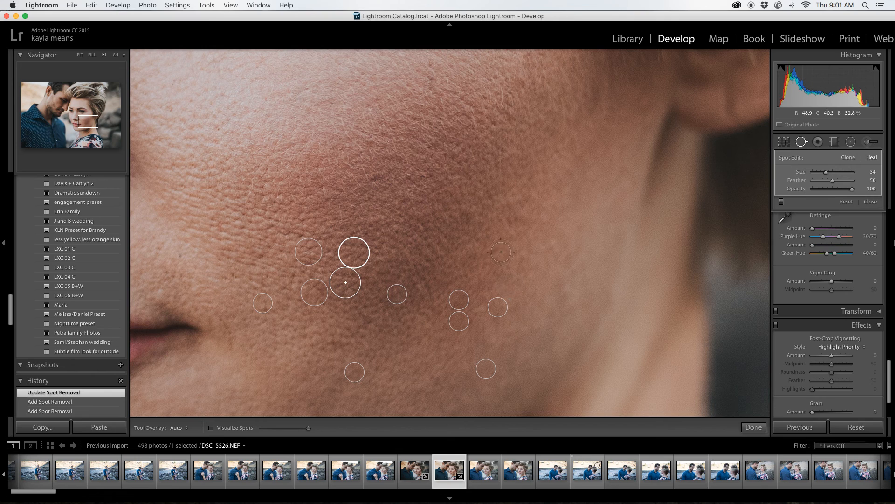
Step: Heal one blemish on the outer cheek at size 30, move its sample area higher on the cheek, and finish Spot Removal
click(468, 218)
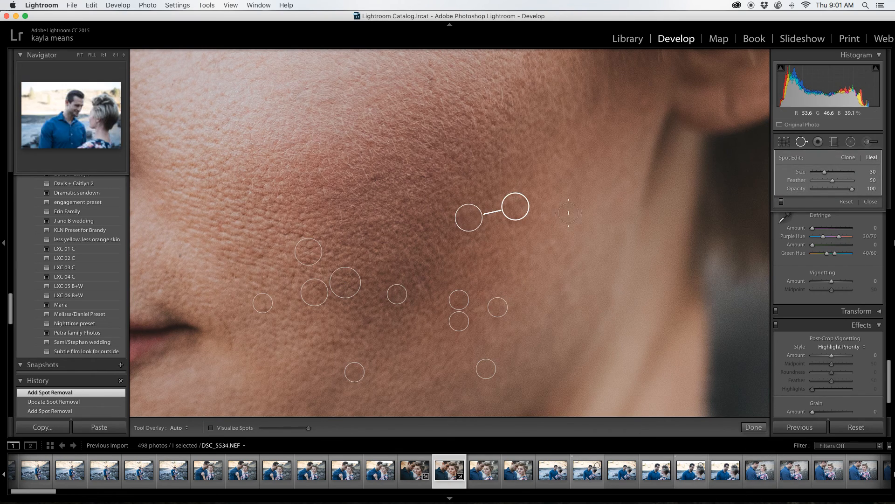
mouse_move(515, 203)
mouse_down()
mouse_move(514, 182)
mouse_move(498, 175)
mouse_up()
click(754, 427)
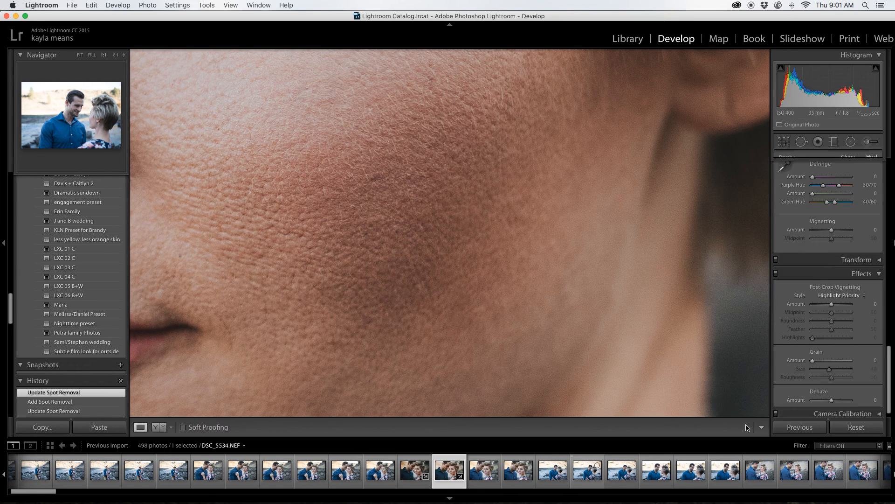
Step: Heal two blemishes below the woman's lower lip and one near the chin's lower edge, using sizes 30, 32 and 26
click(513, 304)
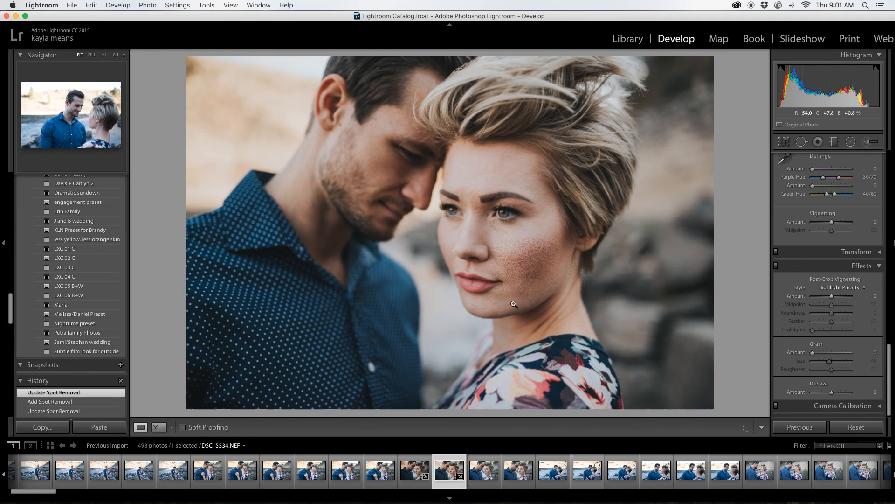
click(521, 321)
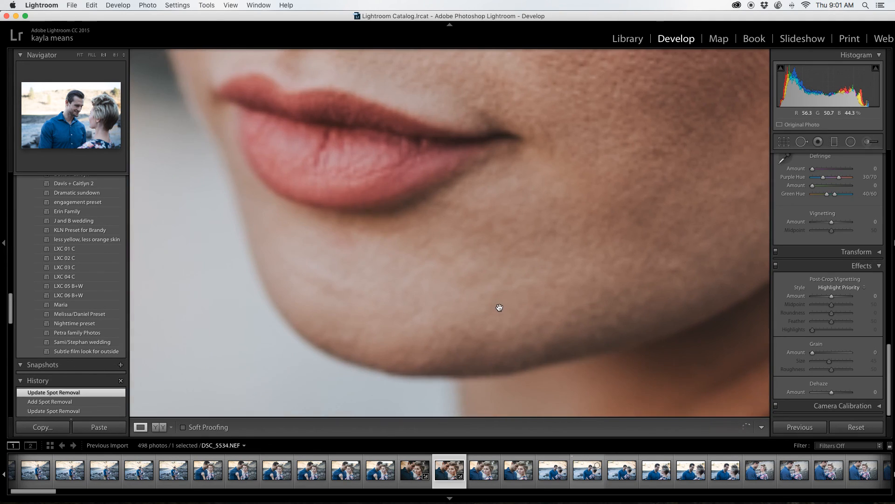
drag(498, 306, 507, 270)
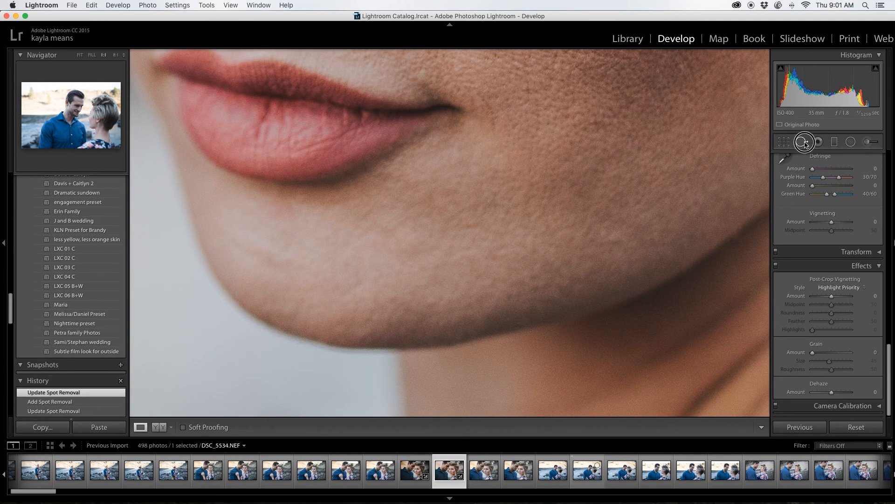
click(802, 141)
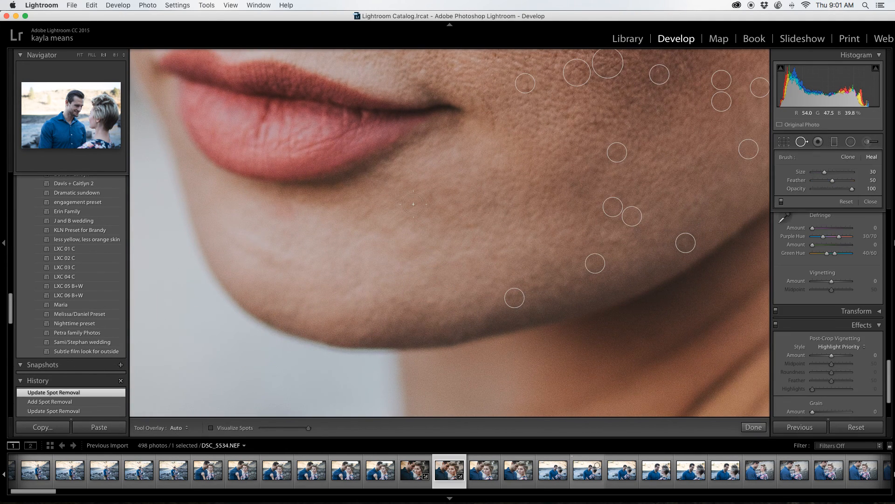
click(387, 225)
click(283, 211)
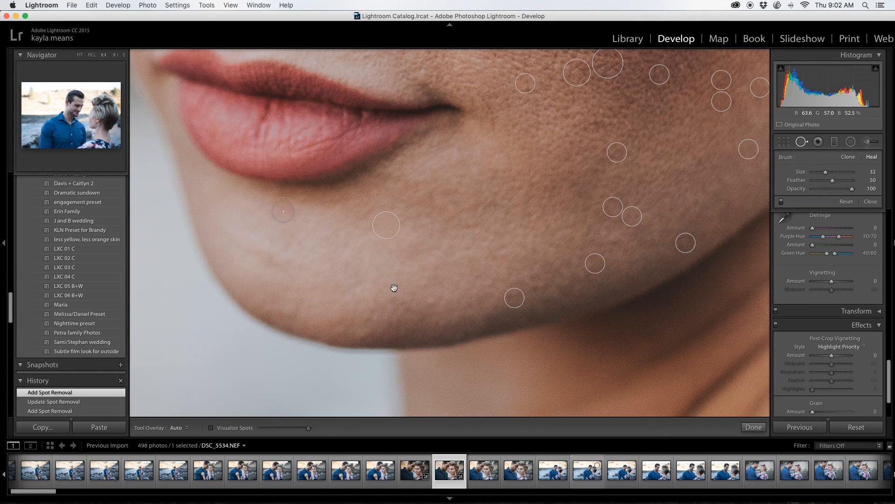
click(433, 298)
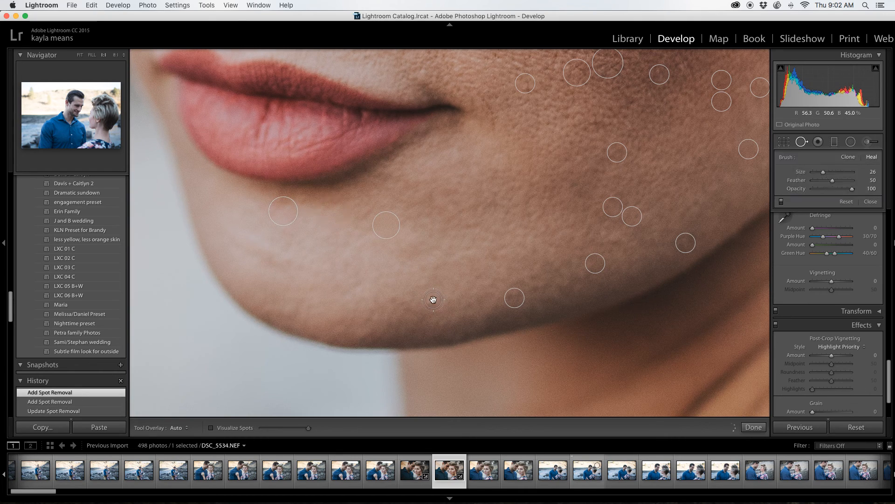
Step: Heal two blemishes in the middle of the chin and one near its front lower edge at size 26
click(474, 220)
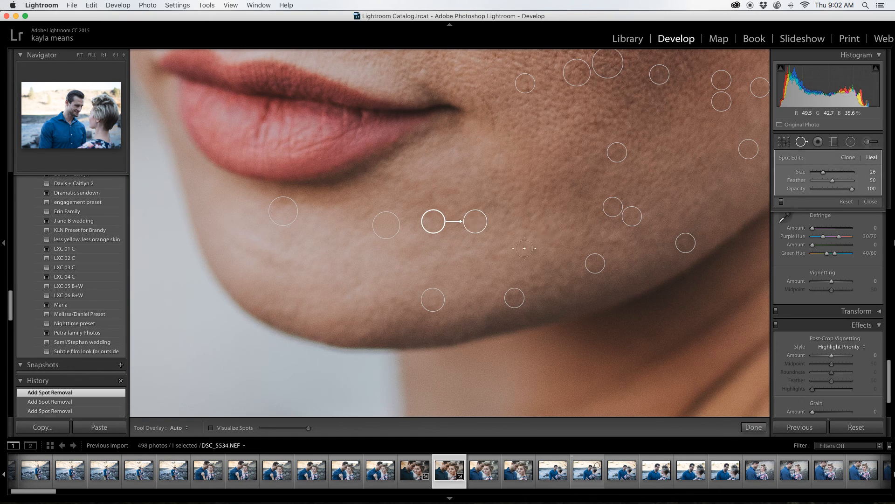
click(449, 255)
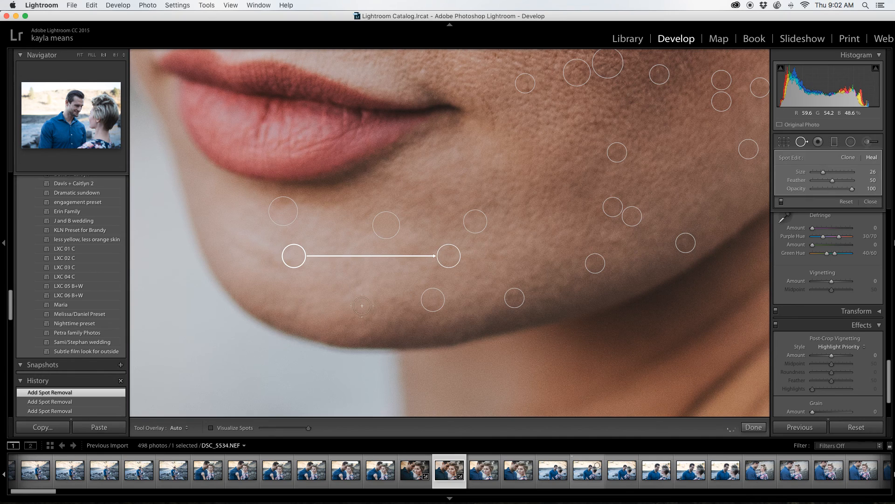
click(286, 310)
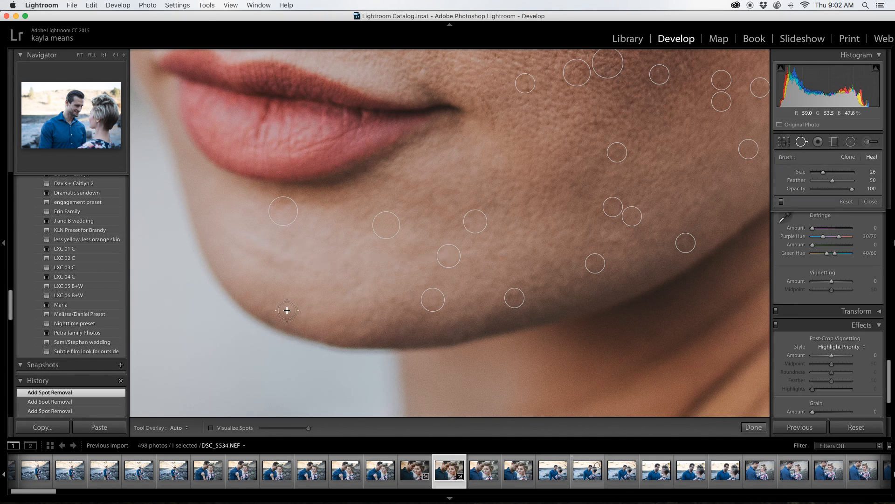
Step: Heal four more blemishes between the mouth corner and the jaw at sizes 26 and 28, and finish Spot Removal
click(433, 264)
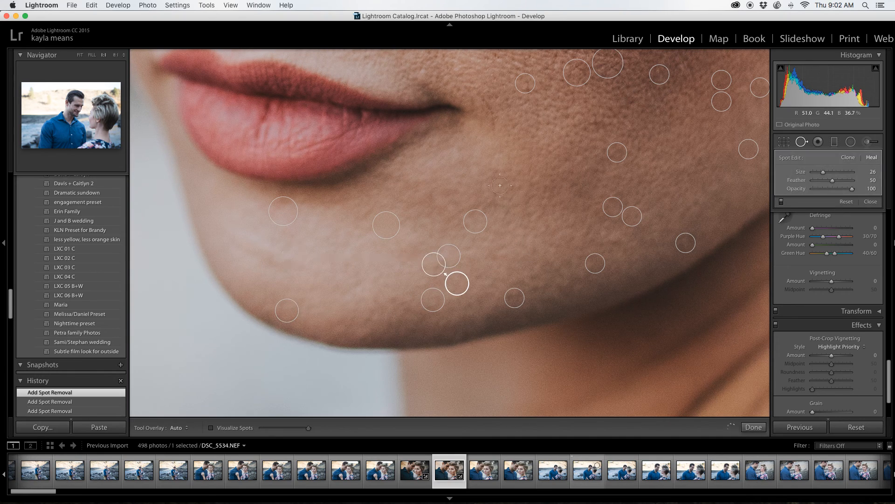
click(488, 188)
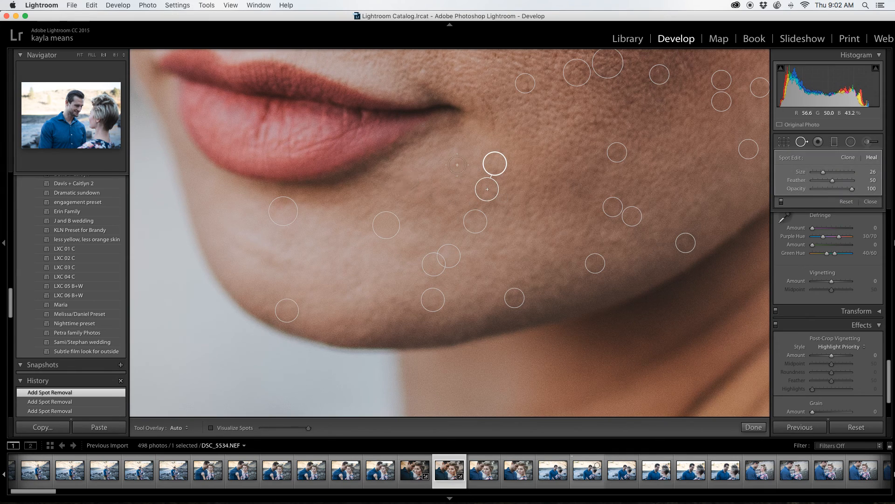
click(422, 185)
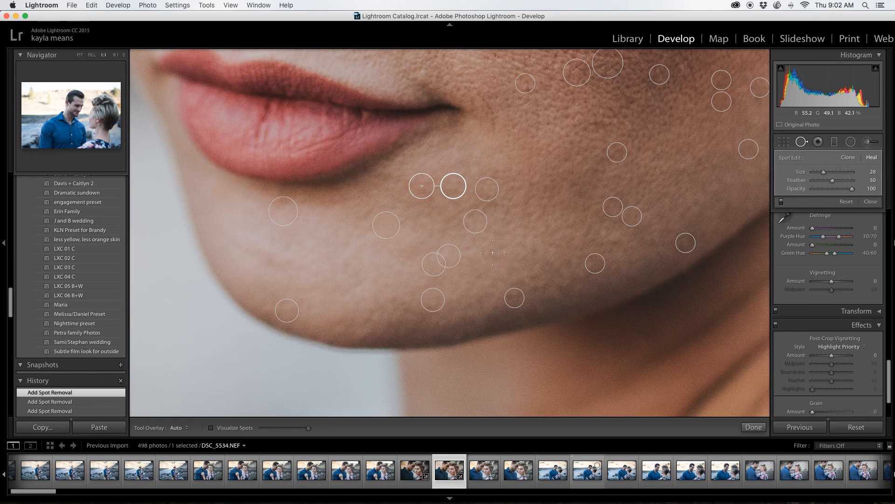
key(space)
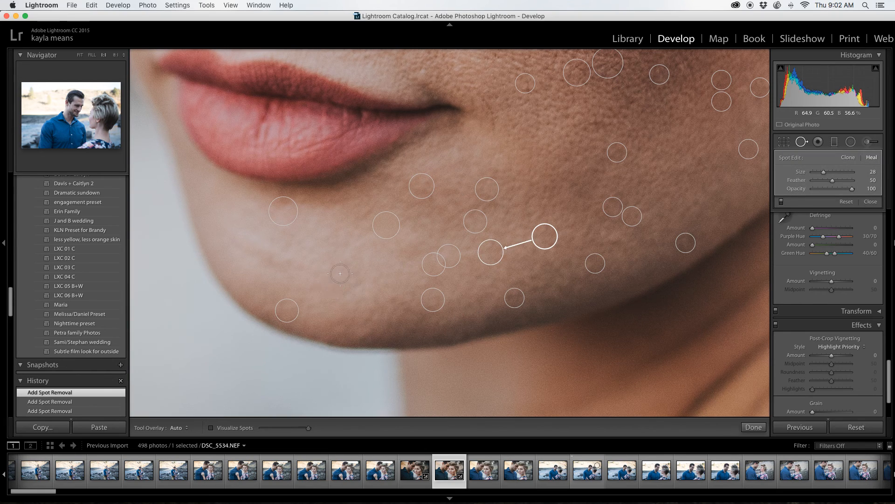
key(q)
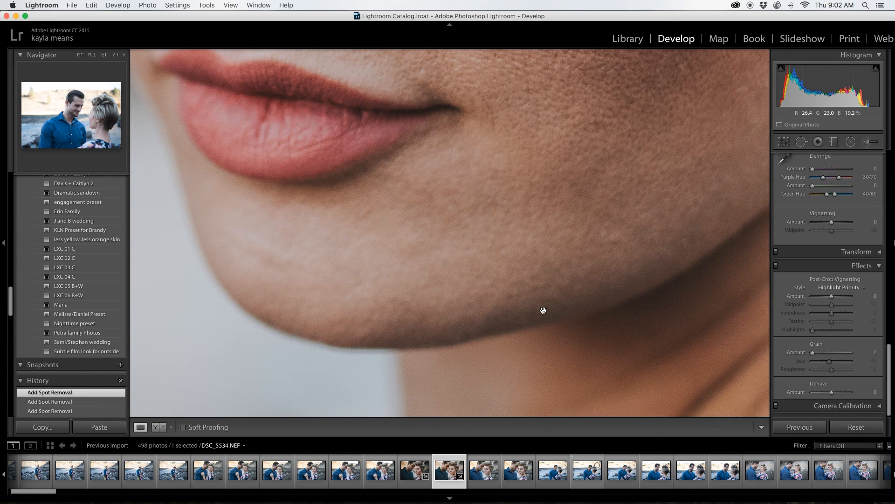
Step: Examine the woman's cheek and jaw up close for remaining blemishes
click(543, 310)
click(509, 308)
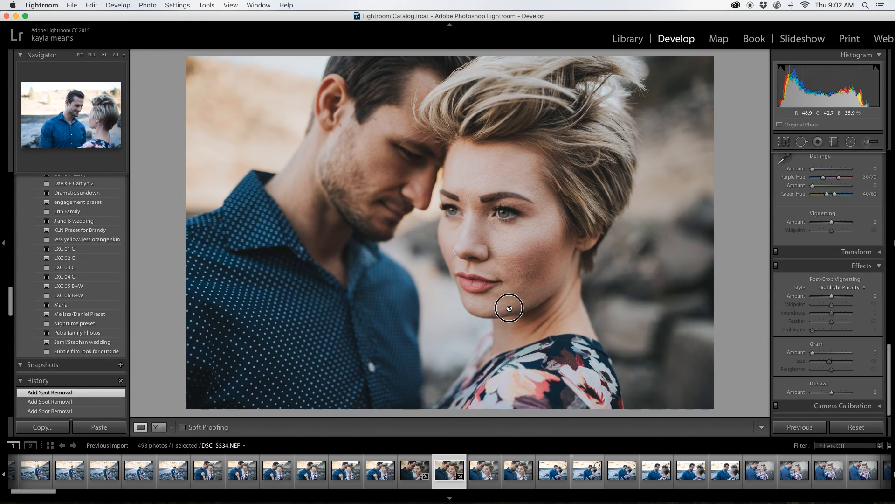
drag(441, 231, 337, 297)
drag(514, 206, 429, 290)
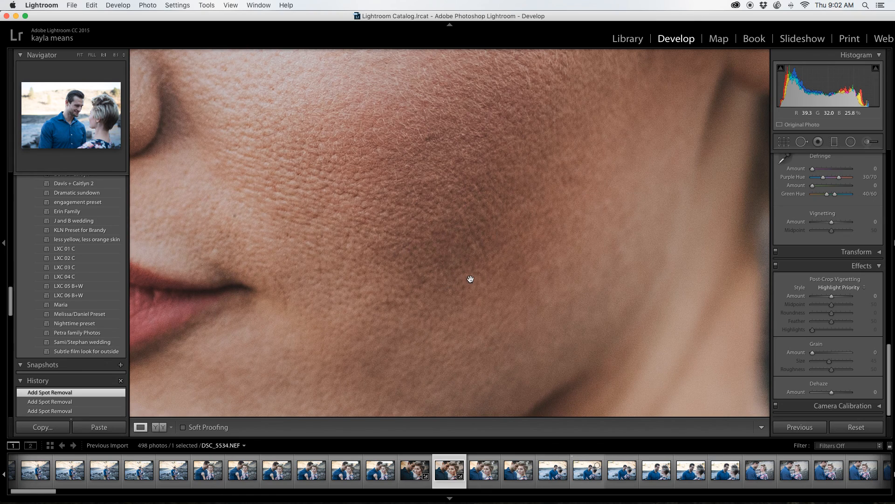
click(471, 278)
Step: Heal one spot beneath the woman's nearer eyebrow and one inside its inner end at size 18, and finish Spot Removal
click(484, 206)
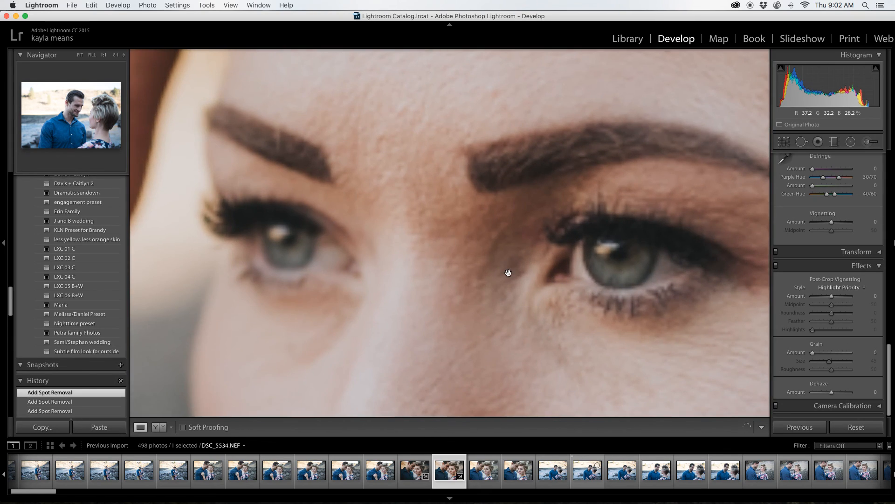
drag(508, 272, 415, 232)
drag(527, 306, 423, 385)
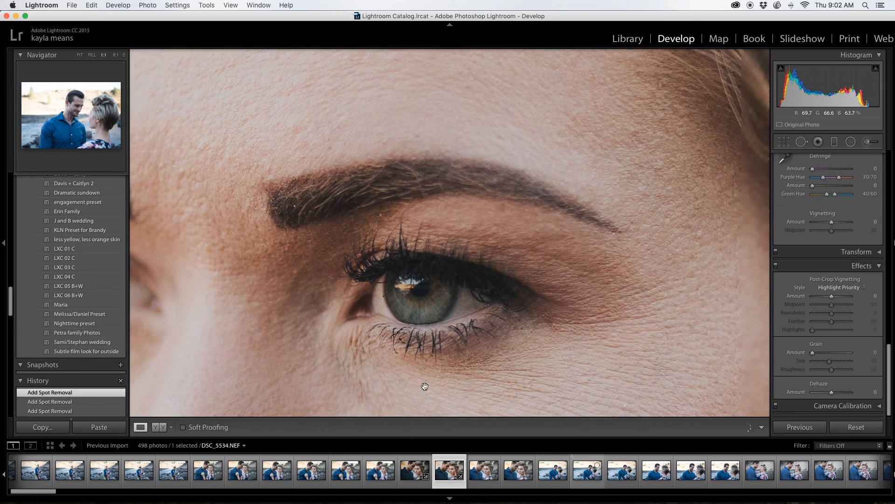
click(802, 141)
scroll(379, 226, down, 4)
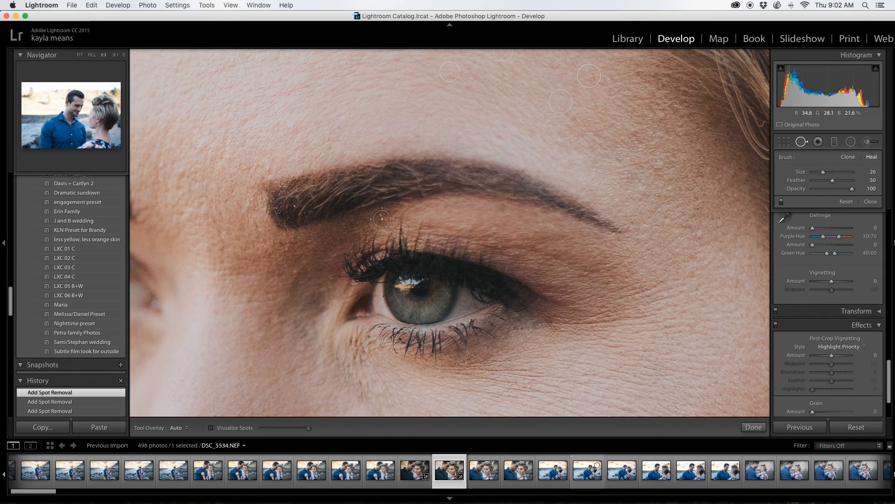
click(380, 215)
click(292, 205)
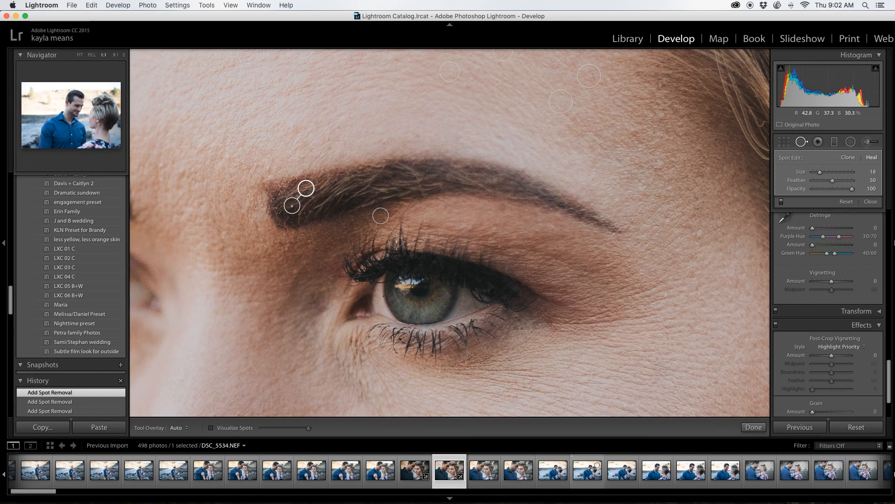
click(753, 427)
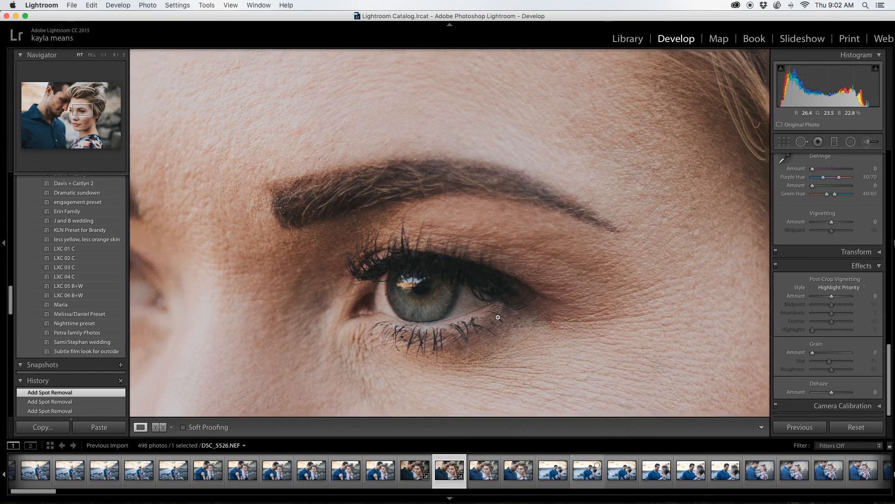
Step: Activate the Adjustment Brush for the whole portrait and load the Skin Smooth ++ effect preset
click(498, 318)
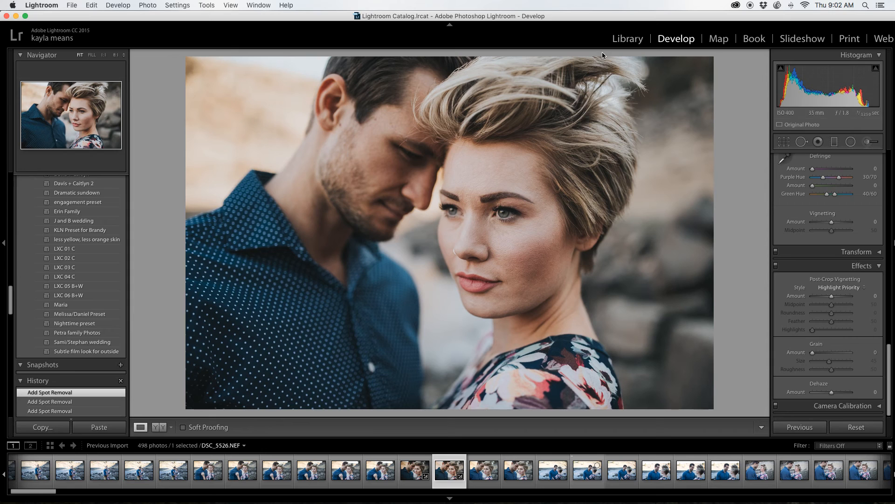
click(575, 242)
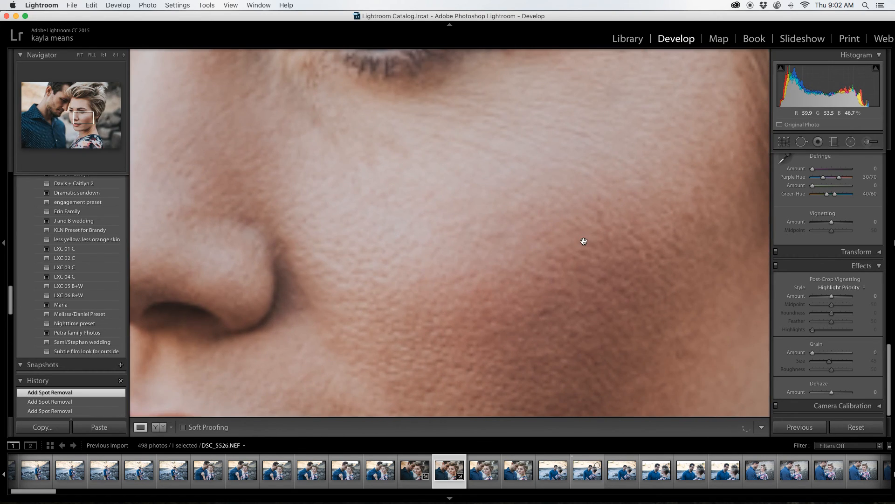
click(584, 241)
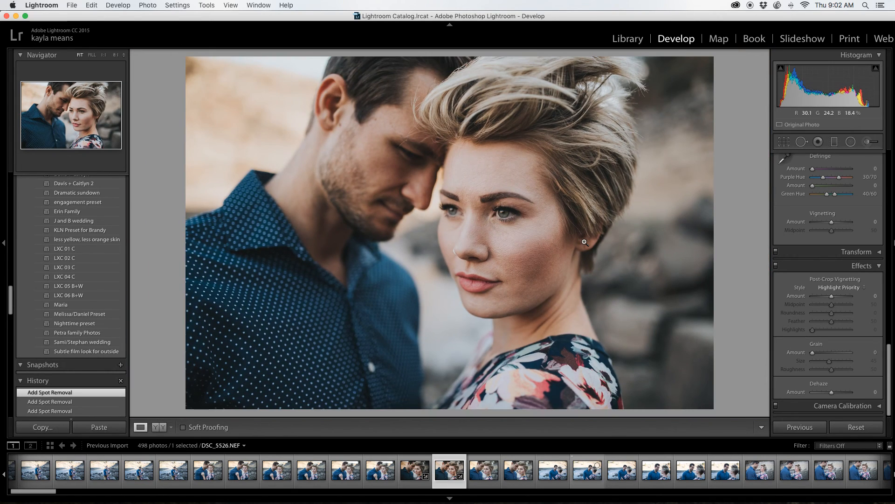
click(866, 142)
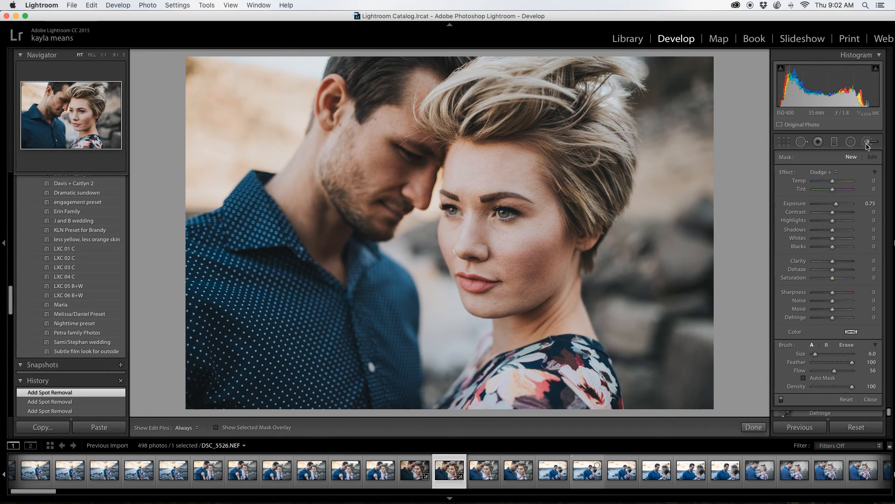
click(838, 175)
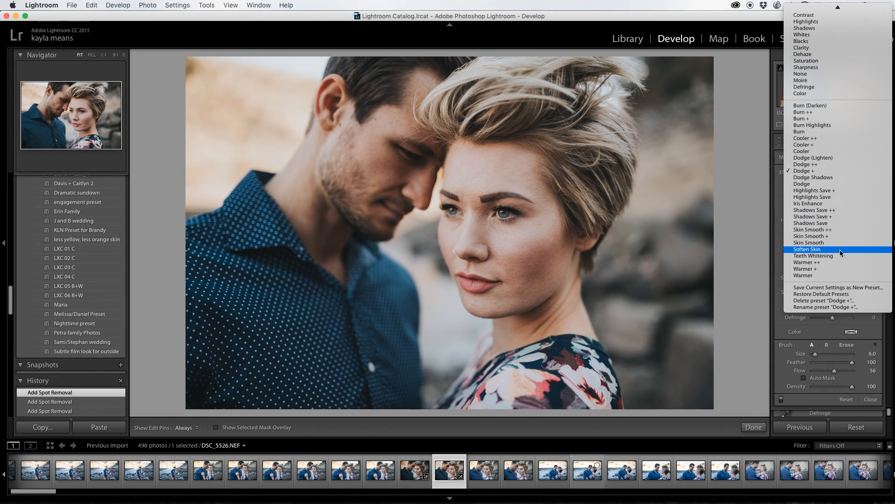
mouse_move(846, 6)
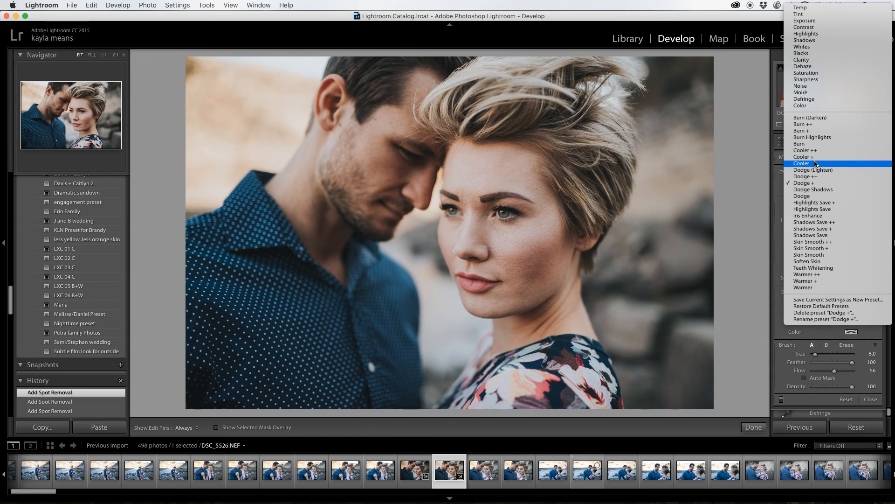
click(839, 242)
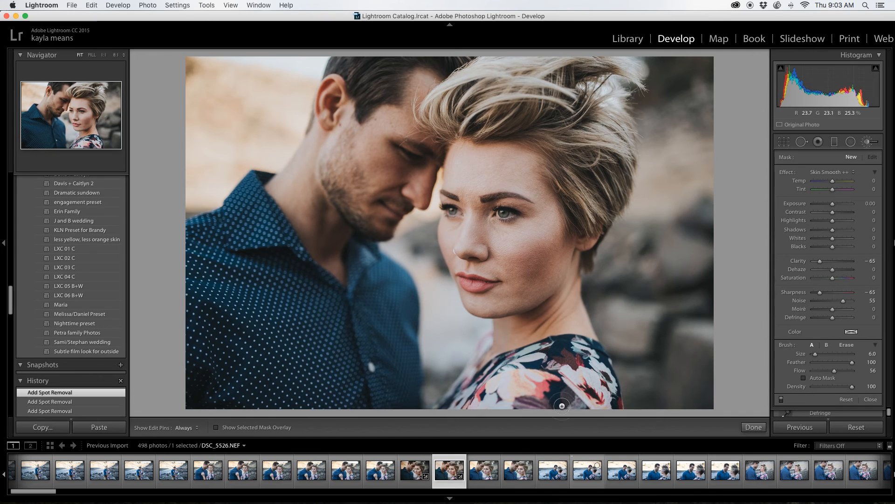
Step: Bring the woman's forehead into close 1:1 view and show the selected mask overlay for the Adjustment Brush
mouse_move(424, 502)
key(z)
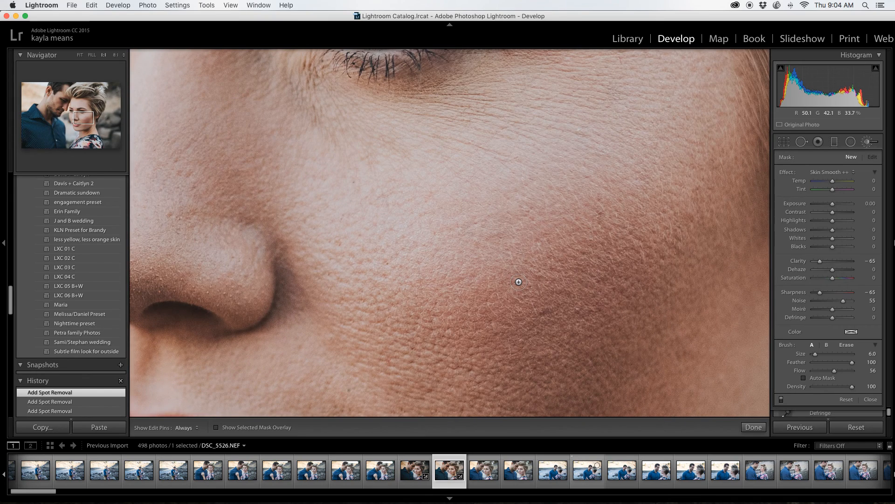
click(77, 111)
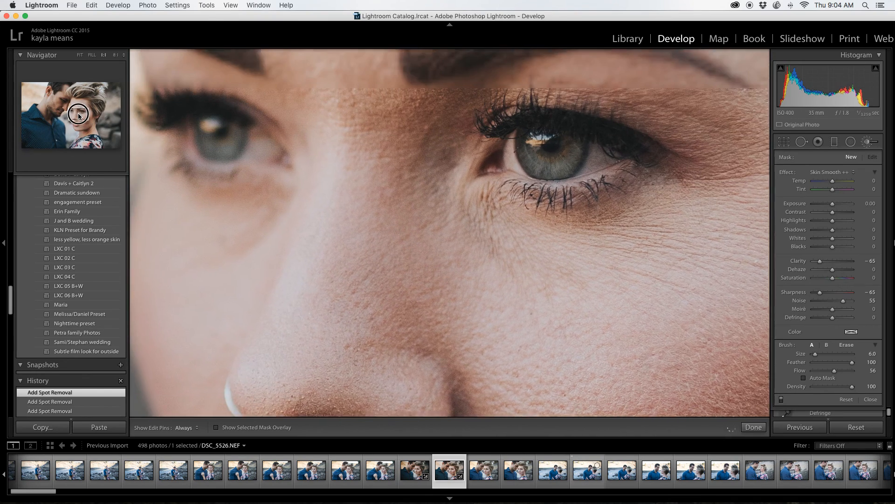
drag(78, 111, 81, 107)
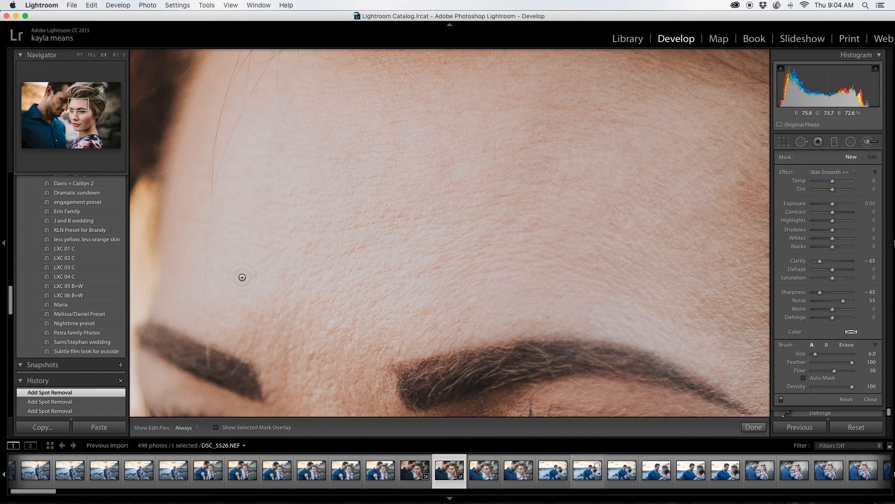
click(86, 106)
drag(86, 106, 80, 104)
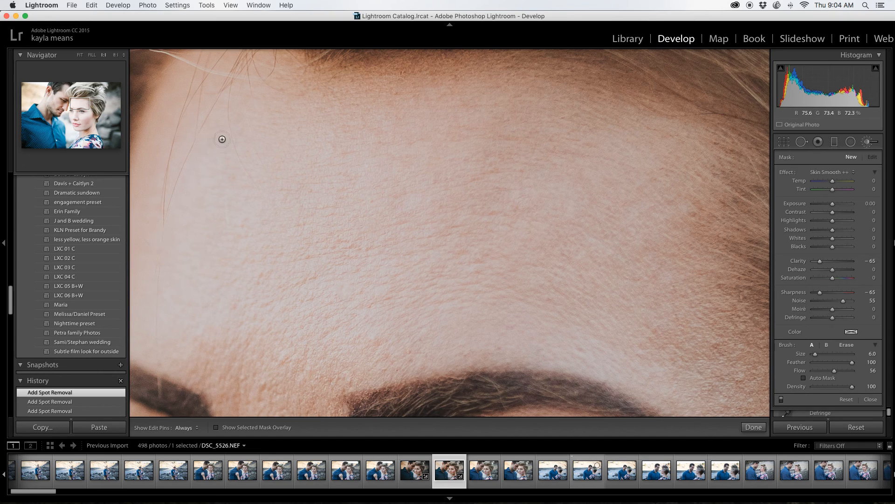
scroll(310, 255, up, 3)
click(216, 427)
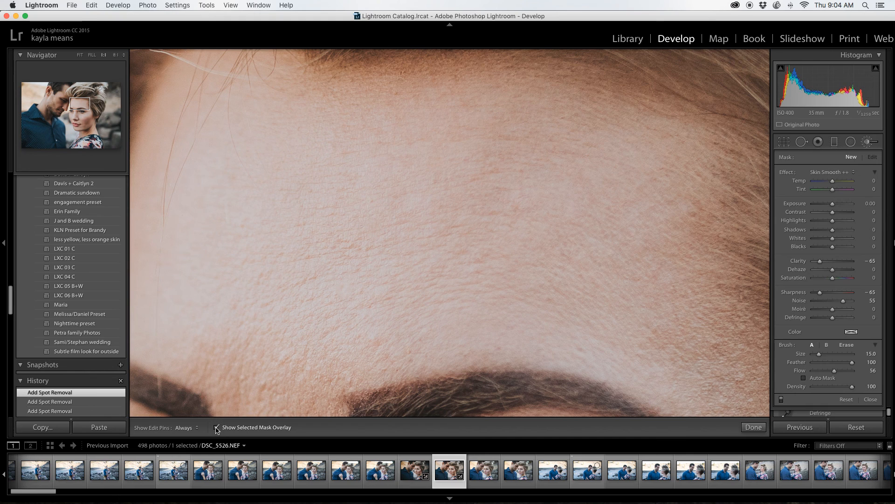
Step: Paint Skin Smooth ++ across the woman's forehead with a large brush, starting at size 39
scroll(313, 182, up, 5)
scroll(312, 183, down, 2)
drag(314, 176, 518, 178)
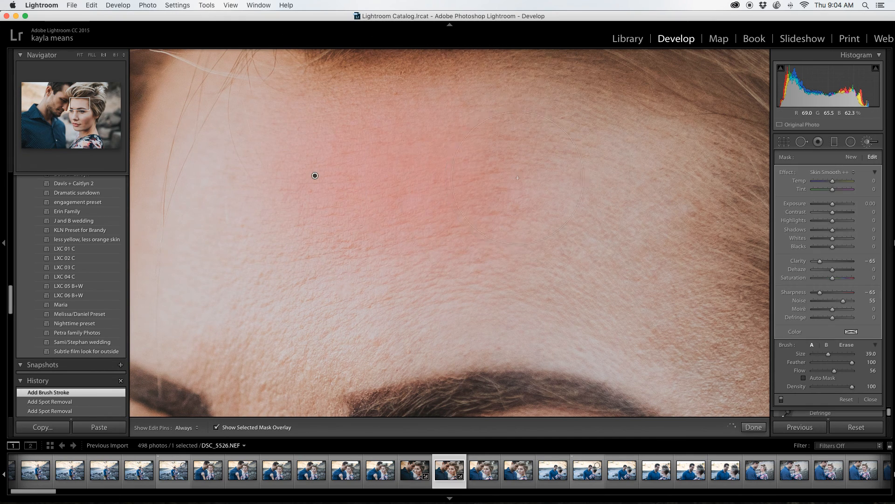
mouse_move(636, 220)
mouse_down()
mouse_move(572, 225)
mouse_move(483, 252)
mouse_up()
mouse_move(393, 272)
mouse_down()
mouse_move(292, 294)
mouse_move(216, 287)
mouse_move(226, 154)
mouse_move(254, 146)
mouse_move(169, 272)
mouse_up()
Step: Extend the skin-smoothing mask over the lower forehead and between the eyebrows at sizes 27 and 22
click(75, 108)
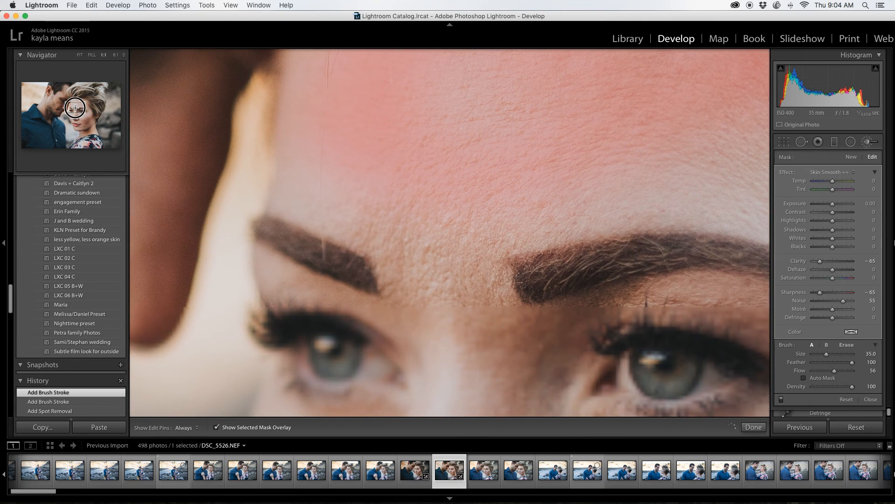
drag(75, 108, 80, 108)
key(bracketleft)
mouse_move(256, 222)
mouse_down()
mouse_move(387, 184)
mouse_move(459, 184)
mouse_move(393, 186)
mouse_move(459, 169)
mouse_move(603, 170)
mouse_move(518, 159)
mouse_move(561, 168)
mouse_move(566, 134)
mouse_move(677, 164)
mouse_up()
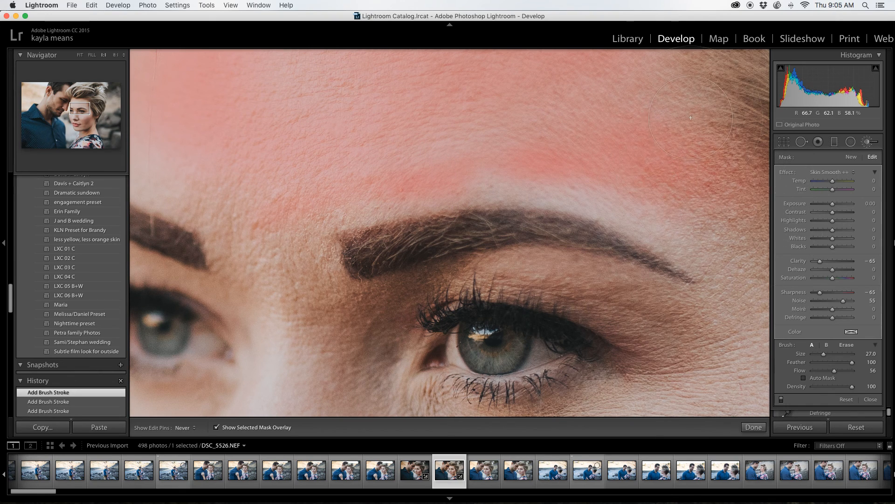
key(bracketleft)
mouse_move(676, 214)
mouse_down()
mouse_move(511, 180)
mouse_move(363, 188)
mouse_move(272, 232)
mouse_move(246, 276)
mouse_move(253, 226)
mouse_move(238, 188)
mouse_move(246, 263)
mouse_move(278, 269)
mouse_move(310, 270)
mouse_move(310, 239)
mouse_move(340, 204)
mouse_up()
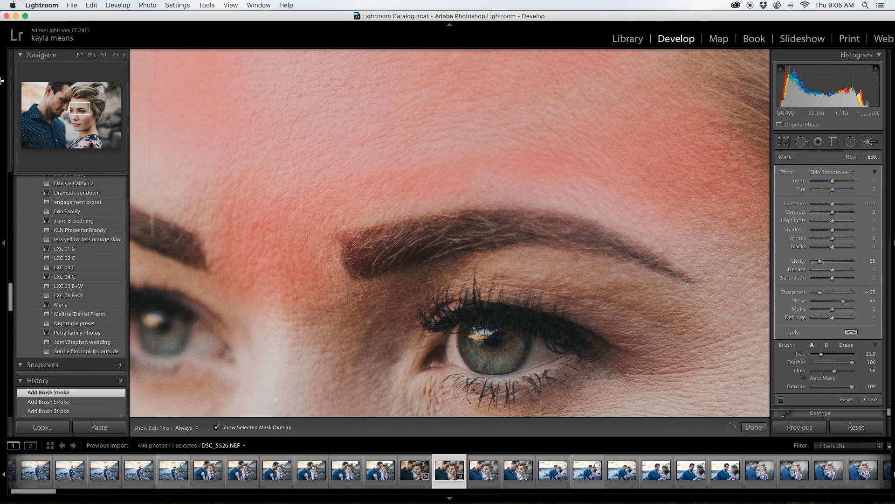
Step: Paint skin smoothing over the bridge of the nose and the cheek beneath the nearer eye at size 22
drag(76, 112, 79, 113)
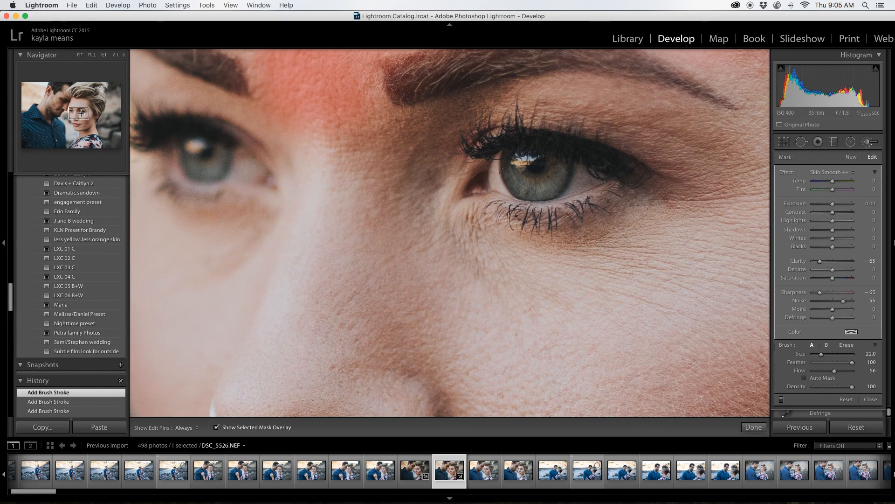
mouse_move(325, 200)
mouse_down()
mouse_move(370, 190)
mouse_move(378, 144)
mouse_move(394, 168)
mouse_move(386, 151)
mouse_up()
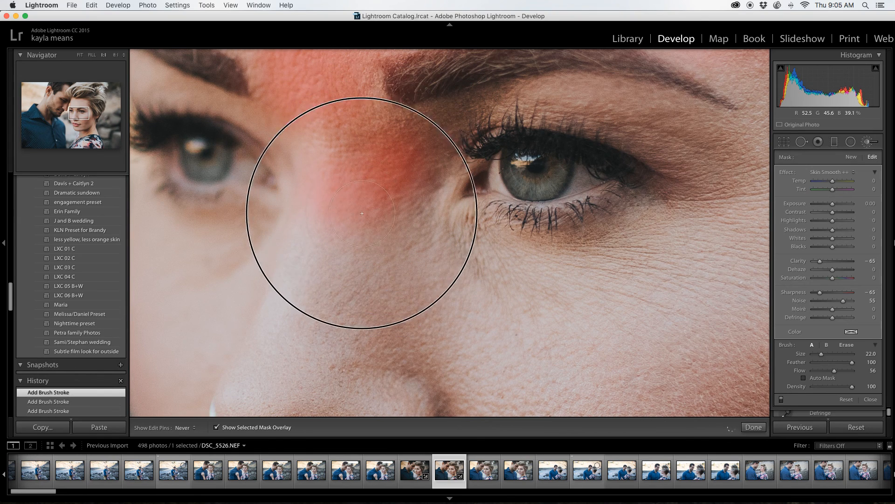
mouse_move(339, 363)
mouse_down()
mouse_move(414, 271)
mouse_move(436, 290)
mouse_move(441, 258)
mouse_move(608, 261)
mouse_move(578, 267)
mouse_move(504, 337)
mouse_move(462, 324)
mouse_move(512, 369)
mouse_move(550, 372)
mouse_move(518, 394)
mouse_move(479, 368)
mouse_move(508, 345)
mouse_move(572, 361)
mouse_up()
key(h)
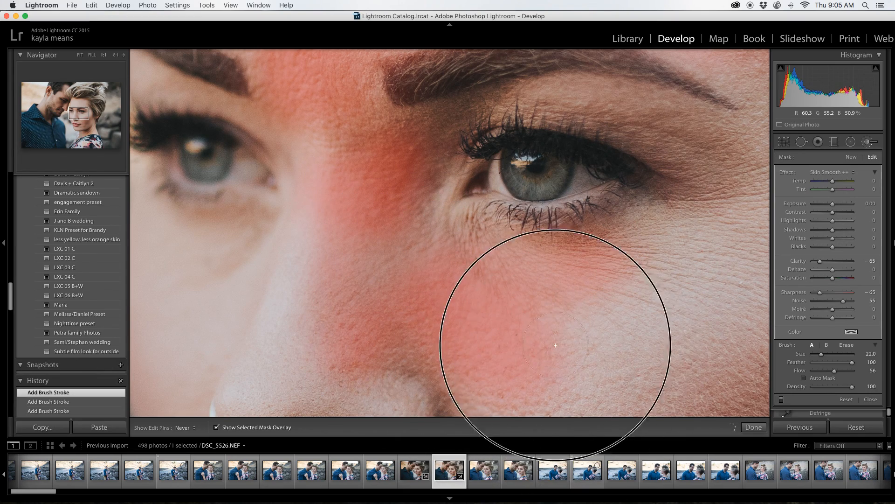
key(h)
Step: Paint skin smoothing from the temple in beneath the outer eye corner and over the outer cheek
click(86, 117)
key(h)
drag(86, 116, 90, 113)
mouse_move(511, 190)
mouse_down()
mouse_move(542, 180)
mouse_move(536, 145)
mouse_move(520, 148)
mouse_move(514, 188)
mouse_move(495, 212)
mouse_move(435, 261)
mouse_move(371, 276)
mouse_move(325, 258)
mouse_move(265, 278)
mouse_move(272, 287)
mouse_move(264, 269)
mouse_move(348, 228)
mouse_up()
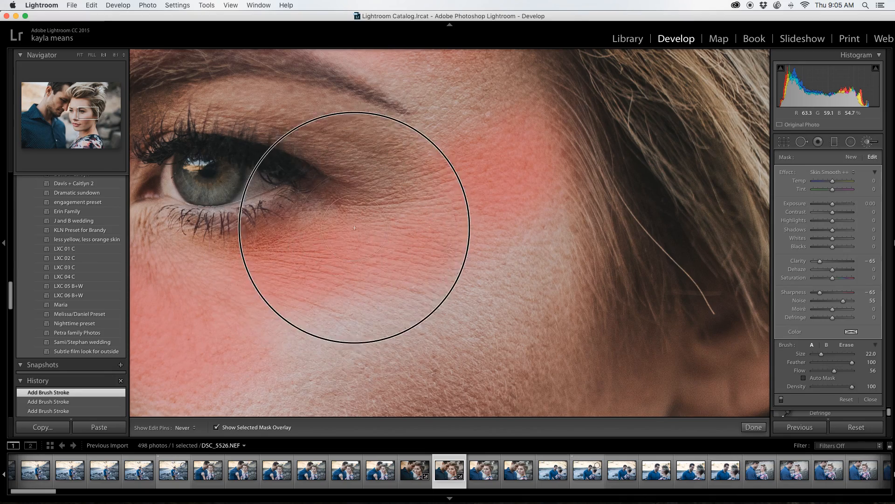
mouse_move(490, 373)
mouse_down()
mouse_move(546, 265)
mouse_move(581, 300)
mouse_move(511, 332)
mouse_move(456, 325)
mouse_move(363, 351)
mouse_move(303, 397)
mouse_move(324, 410)
mouse_move(521, 400)
mouse_move(553, 407)
mouse_up()
Step: Paint skin smoothing along the chin, the jaw and the area beside the mouth corner at size 34
drag(96, 118, 84, 121)
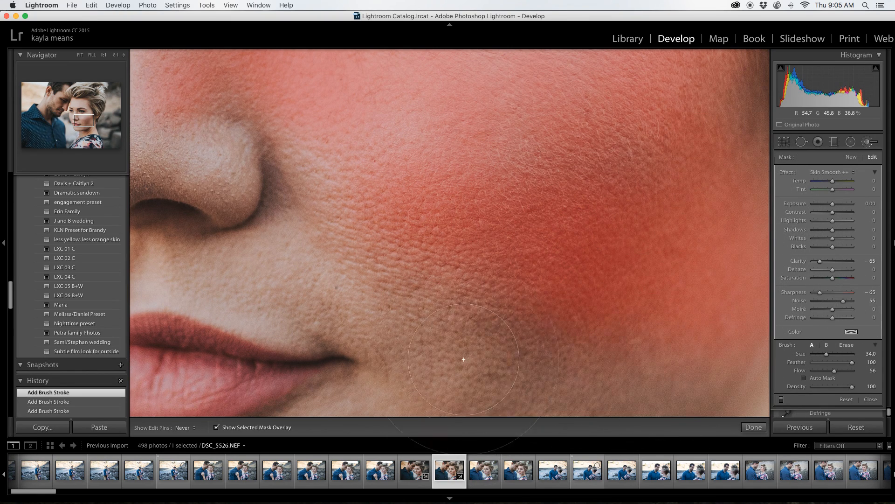
drag(79, 123, 76, 129)
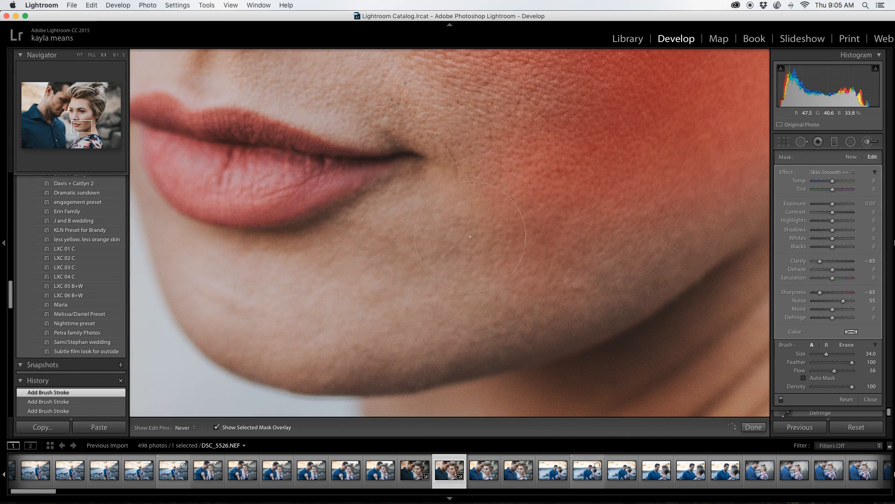
drag(328, 306, 294, 329)
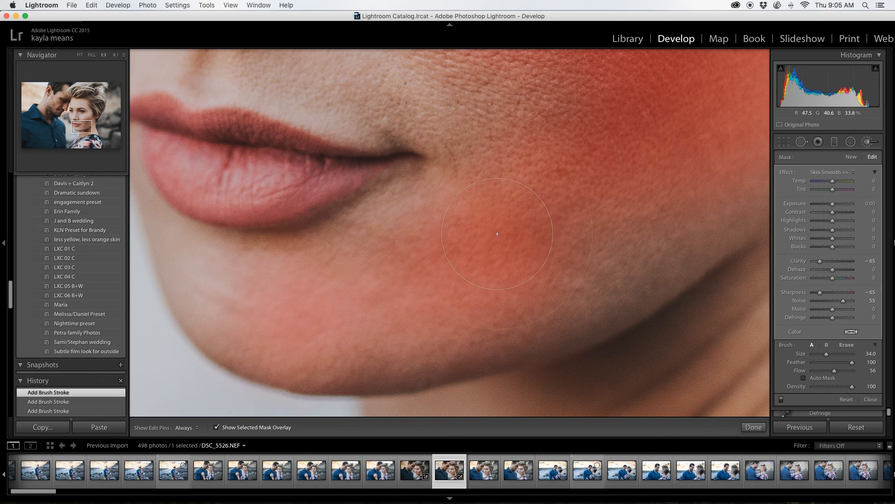
mouse_move(553, 267)
mouse_down()
mouse_move(679, 239)
mouse_move(496, 184)
mouse_up()
key(h)
Step: Cover the cheek beside the nostril and the skin above the upper lip with a smaller smoothing brush
drag(84, 125, 84, 120)
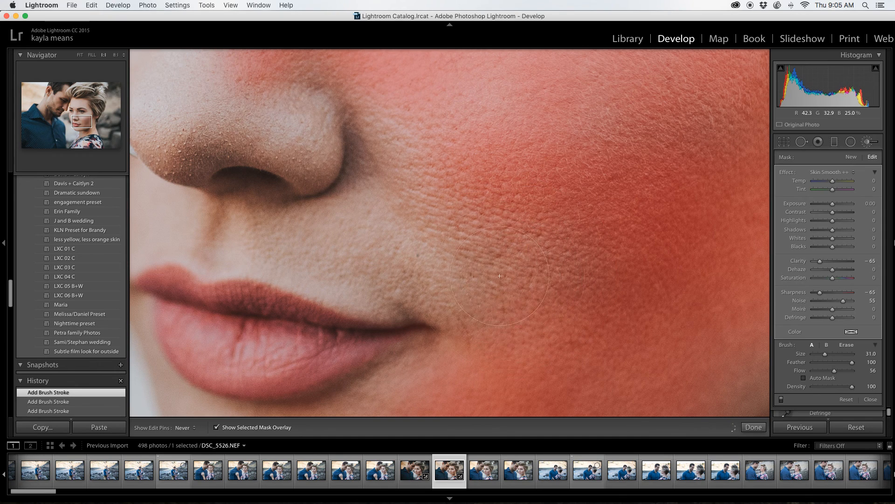
scroll(408, 174, down, 5)
mouse_move(402, 167)
mouse_down()
mouse_move(390, 184)
mouse_move(387, 150)
mouse_move(409, 106)
mouse_move(422, 231)
mouse_up()
scroll(433, 257, up, 3)
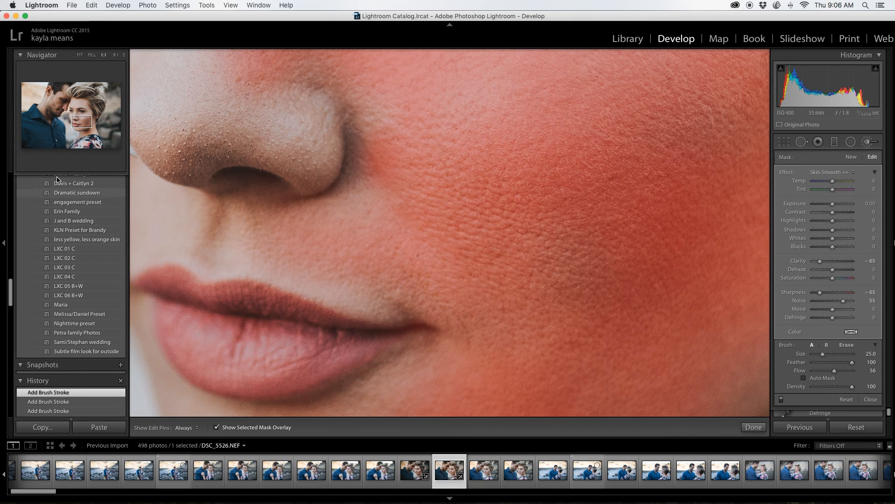
Step: Paint skin smoothing over the woman's nose and the adjoining cheek with a reduced brush size
drag(85, 122, 76, 118)
key(h)
key(bracketleft)
key(bracketleft)
mouse_move(351, 232)
mouse_down()
mouse_move(354, 260)
mouse_move(348, 250)
mouse_move(325, 252)
mouse_move(349, 240)
mouse_move(375, 242)
mouse_move(427, 265)
mouse_move(486, 266)
mouse_move(456, 226)
mouse_move(491, 234)
mouse_move(433, 223)
mouse_move(419, 248)
mouse_move(334, 284)
mouse_move(356, 202)
mouse_move(332, 243)
mouse_move(350, 250)
mouse_up()
mouse_move(393, 184)
mouse_down()
mouse_move(380, 157)
mouse_move(360, 200)
mouse_move(408, 135)
mouse_move(467, 199)
mouse_move(496, 199)
mouse_move(548, 255)
mouse_move(582, 206)
mouse_up()
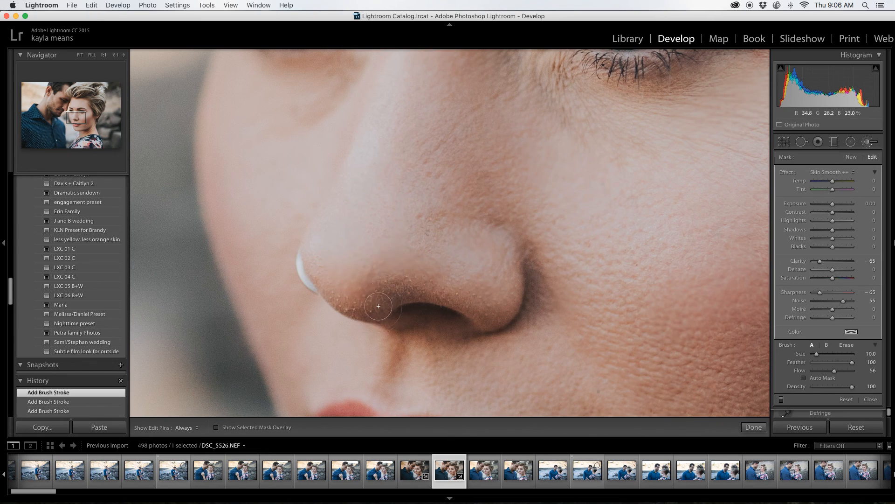
Step: Show the mask overlay again and paint smoothing around the nostril's underside and the crease beside the nose at size 10
click(217, 427)
key(h)
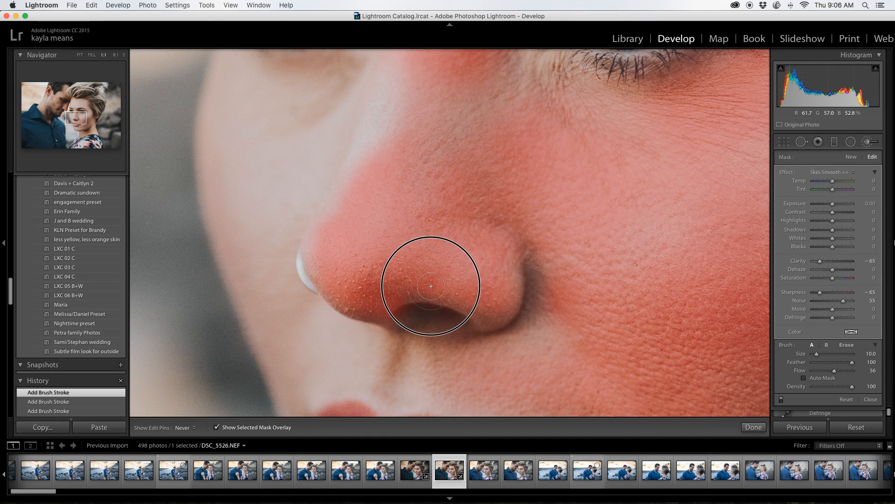
key(h)
key(h)
mouse_move(380, 325)
mouse_down()
mouse_move(443, 345)
mouse_move(490, 334)
mouse_move(495, 325)
mouse_move(473, 301)
mouse_up()
key(h)
mouse_move(560, 260)
mouse_down()
mouse_move(520, 344)
mouse_move(564, 344)
mouse_up()
Step: Fill the mask gaps along the eyebrow's upper edge and beyond its outer end at sizes 8 and 13
drag(74, 123, 84, 108)
scroll(269, 141, up, 5)
mouse_move(268, 140)
mouse_down()
mouse_move(311, 119)
mouse_move(295, 129)
mouse_move(312, 144)
mouse_move(316, 115)
mouse_move(336, 135)
mouse_move(470, 137)
mouse_move(298, 171)
mouse_up()
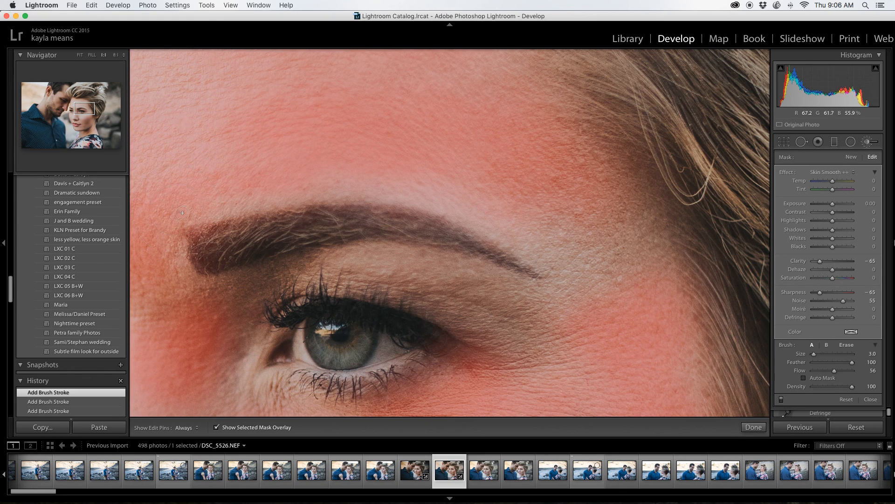
scroll(192, 210, up, 3)
mouse_move(193, 209)
mouse_down()
mouse_move(423, 189)
mouse_move(492, 217)
mouse_move(370, 188)
mouse_move(475, 219)
mouse_move(543, 264)
mouse_move(559, 251)
mouse_move(553, 259)
mouse_move(511, 207)
mouse_move(554, 253)
mouse_move(573, 245)
mouse_move(599, 293)
mouse_up()
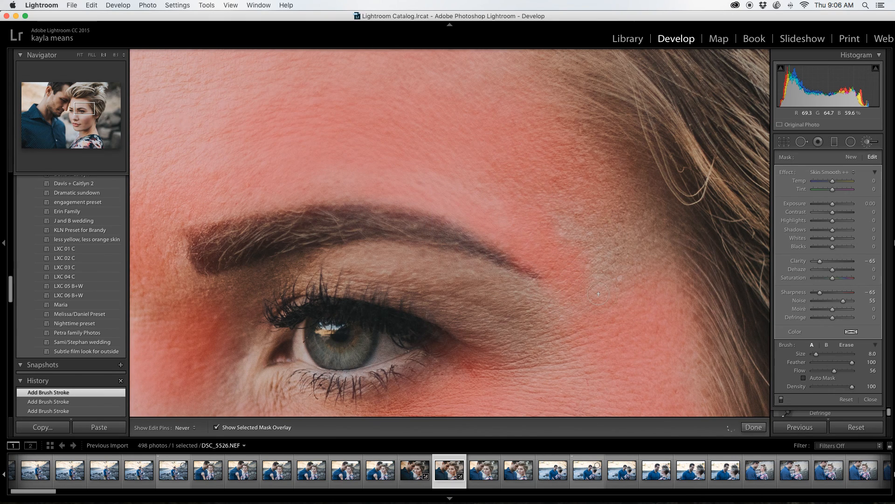
key(h)
mouse_move(597, 238)
mouse_down()
mouse_move(601, 265)
mouse_move(606, 253)
mouse_move(641, 280)
mouse_move(645, 273)
mouse_move(647, 257)
mouse_move(597, 273)
mouse_move(577, 266)
mouse_move(568, 311)
mouse_up()
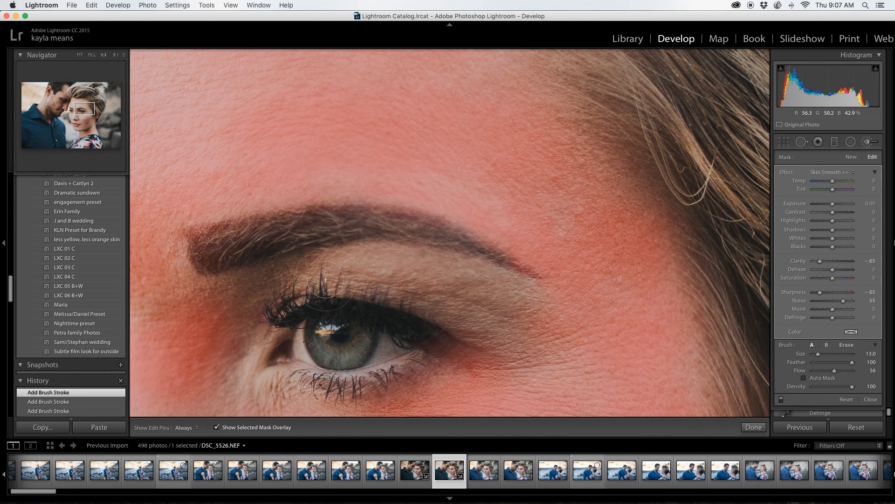
Step: Smooth the eyelid and the skin beneath the lower lashes at size 13, hide the mask overlay, and finish the Adjustment Brush
key(h)
mouse_move(242, 301)
mouse_down()
mouse_move(289, 271)
mouse_move(439, 275)
mouse_move(340, 258)
mouse_move(521, 308)
mouse_move(445, 270)
mouse_move(531, 340)
mouse_move(446, 296)
mouse_move(539, 336)
mouse_move(509, 299)
mouse_move(481, 284)
mouse_move(527, 296)
mouse_move(555, 327)
mouse_move(526, 339)
mouse_move(529, 290)
mouse_up()
key(h)
key(h)
mouse_move(214, 360)
mouse_down()
mouse_move(210, 370)
mouse_move(313, 375)
mouse_move(289, 384)
mouse_move(362, 399)
mouse_up()
key(h)
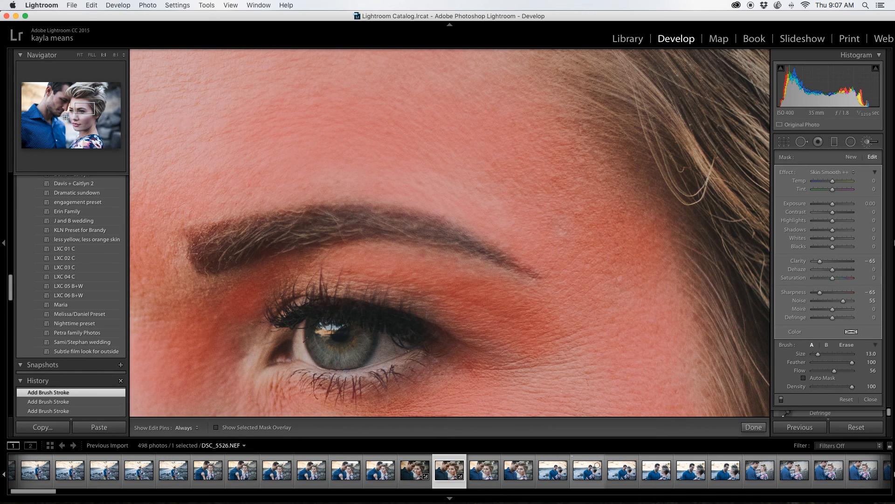
key(o)
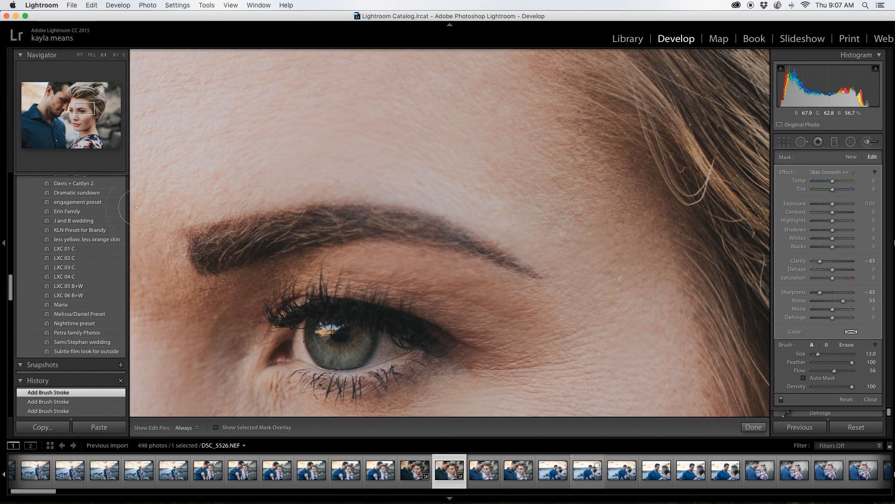
click(748, 426)
Step: Heal one spot on the woman's jaw at size 46, move its source area lower, and finish Spot Removal
click(533, 305)
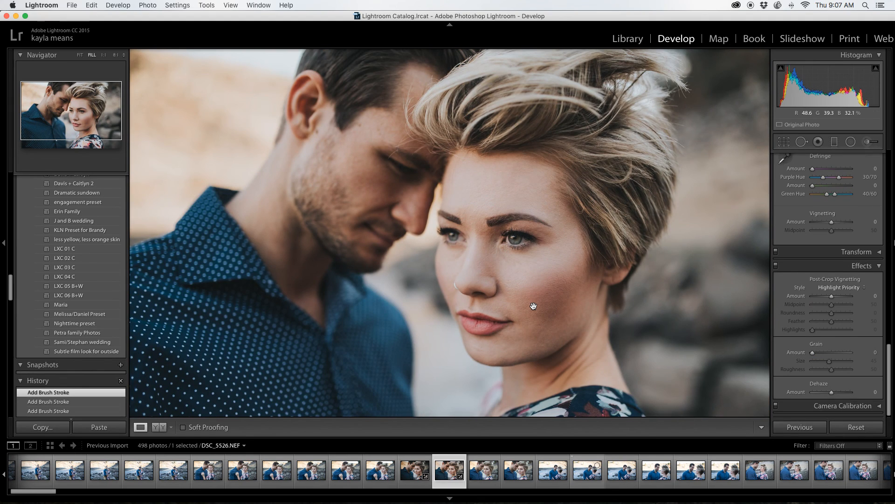
click(549, 346)
drag(571, 359, 546, 296)
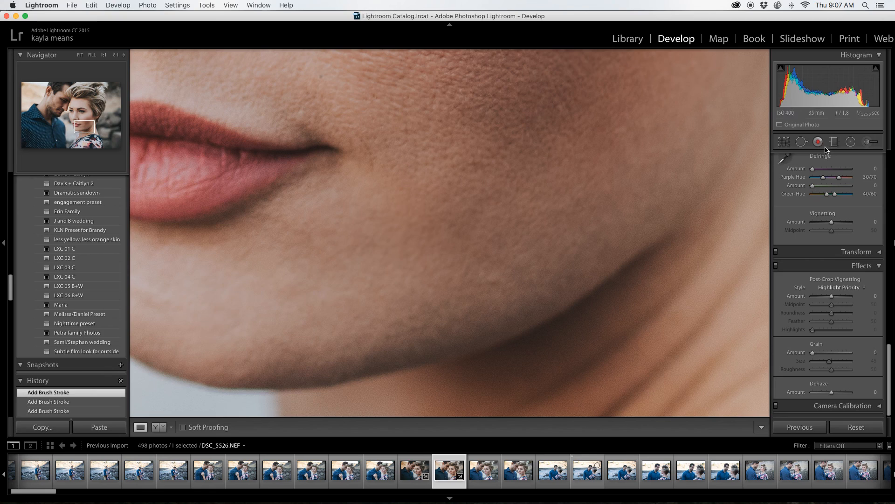
click(802, 141)
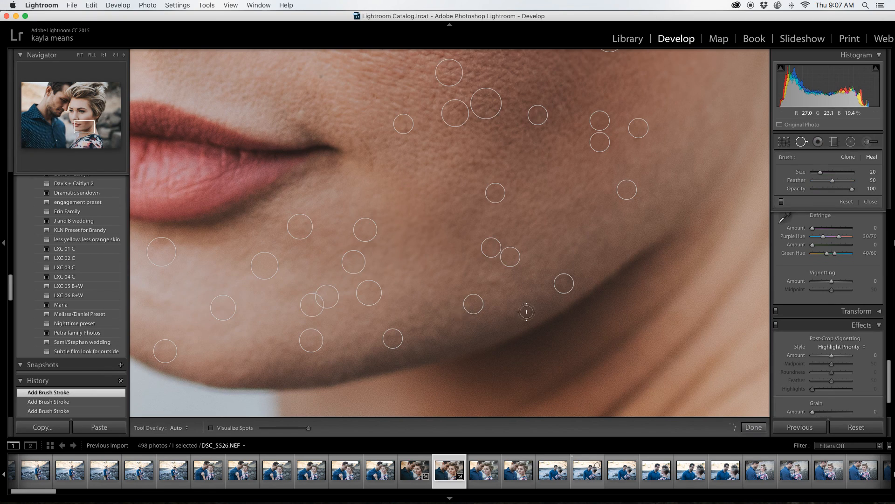
click(491, 273)
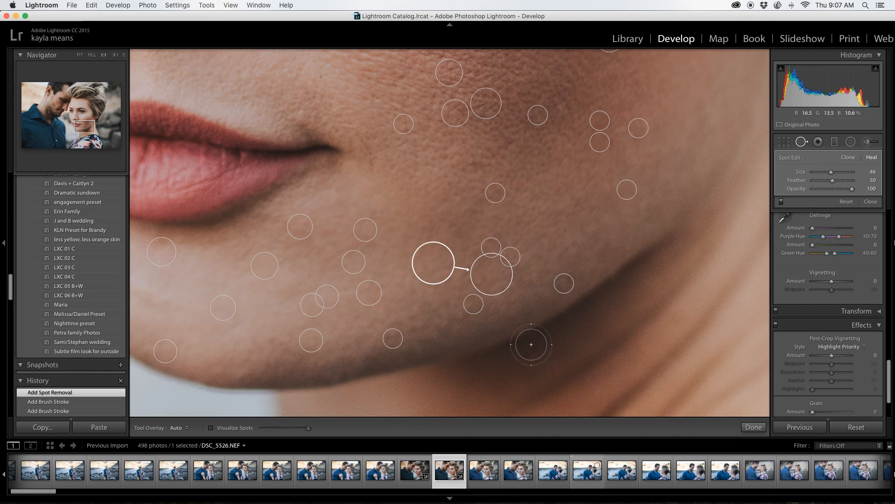
click(439, 304)
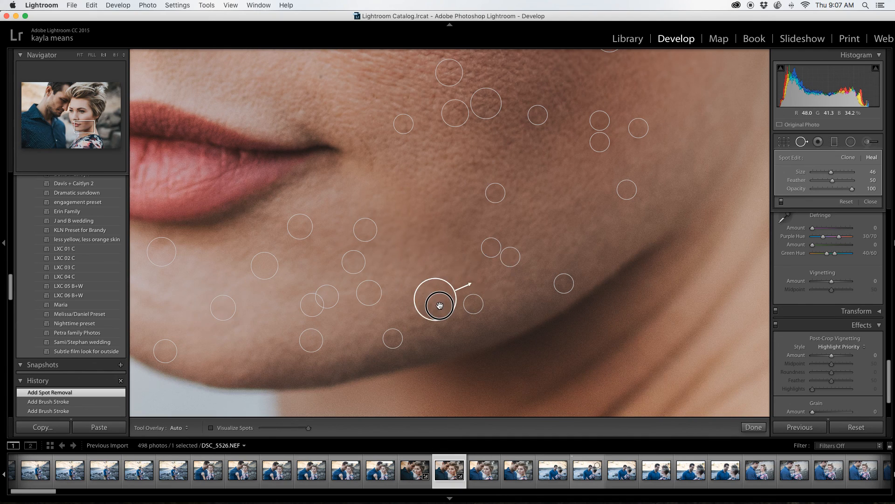
click(753, 427)
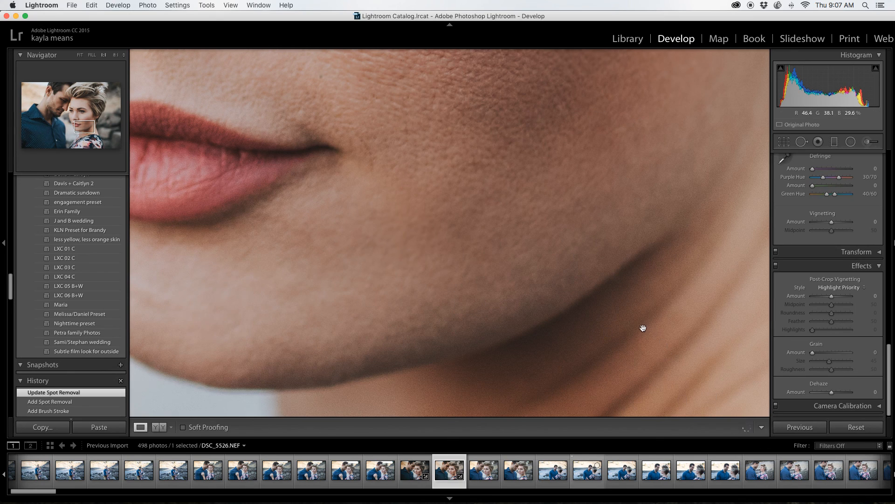
Step: Try an extra skin-smoothing stroke on the cheek at size 21 and undo it
click(645, 329)
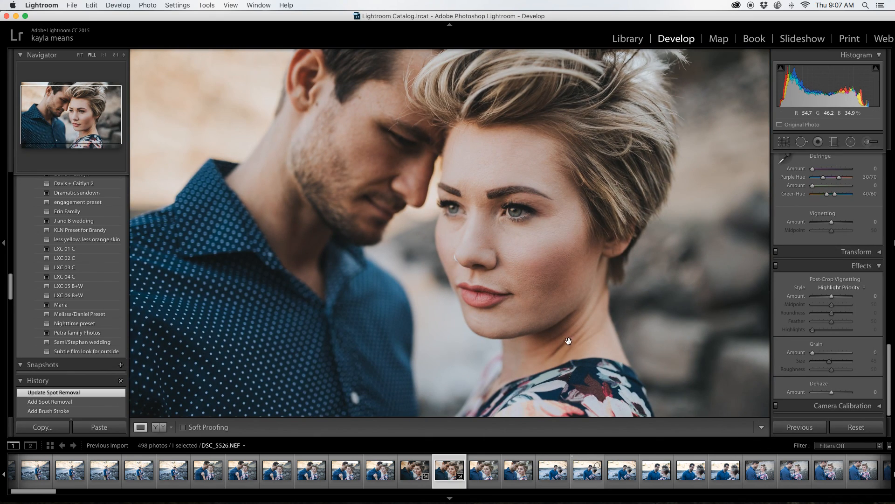
click(558, 311)
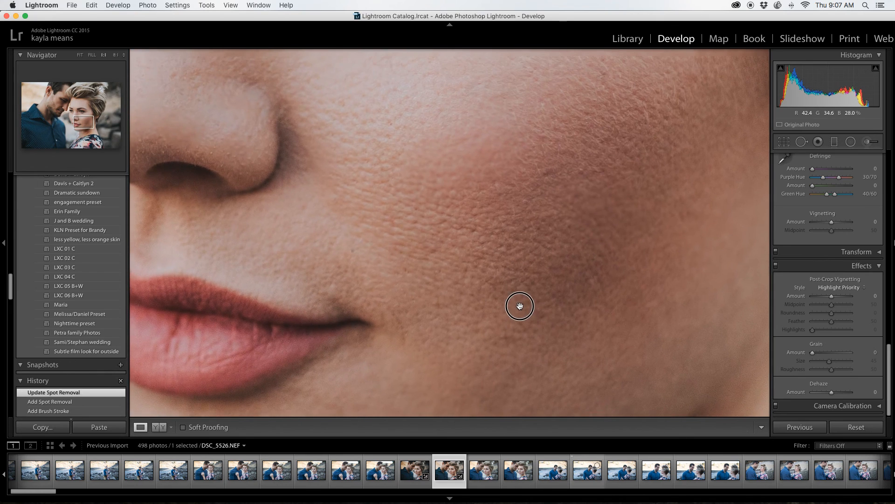
click(873, 144)
mouse_move(484, 255)
mouse_down()
mouse_move(482, 213)
mouse_move(445, 240)
mouse_move(512, 314)
mouse_move(493, 245)
mouse_move(441, 250)
mouse_move(531, 260)
mouse_move(478, 300)
mouse_move(478, 242)
mouse_up()
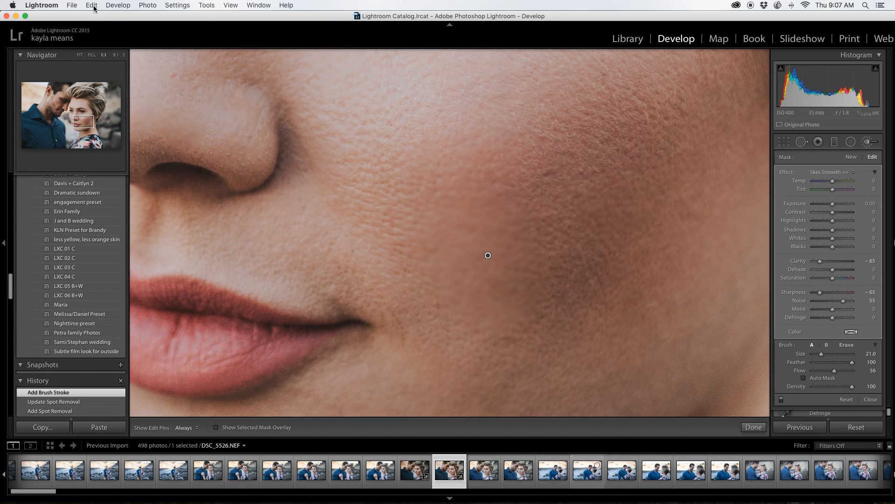
key(super+z)
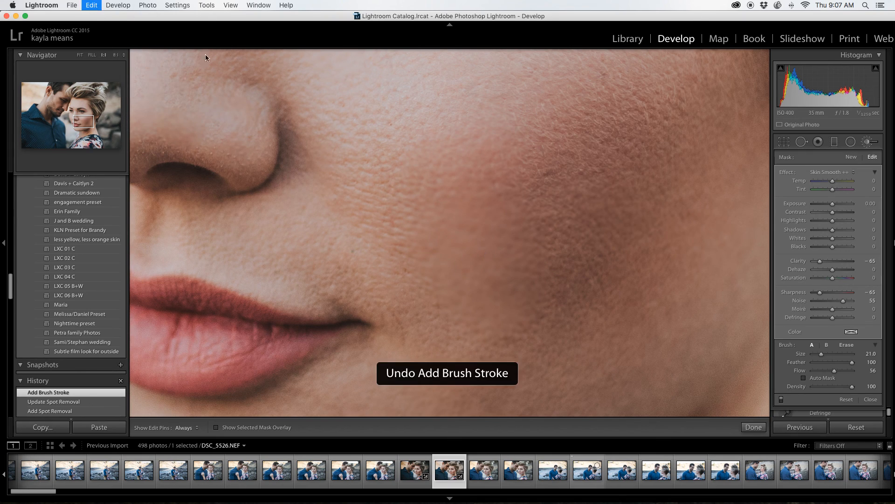
Step: Reselect the existing Skin Smooth ++ adjustment and, with its overlay shown, fill in the mask over the cheek, nose and chin at sizes 8 and 4
key(k)
click(563, 293)
click(869, 142)
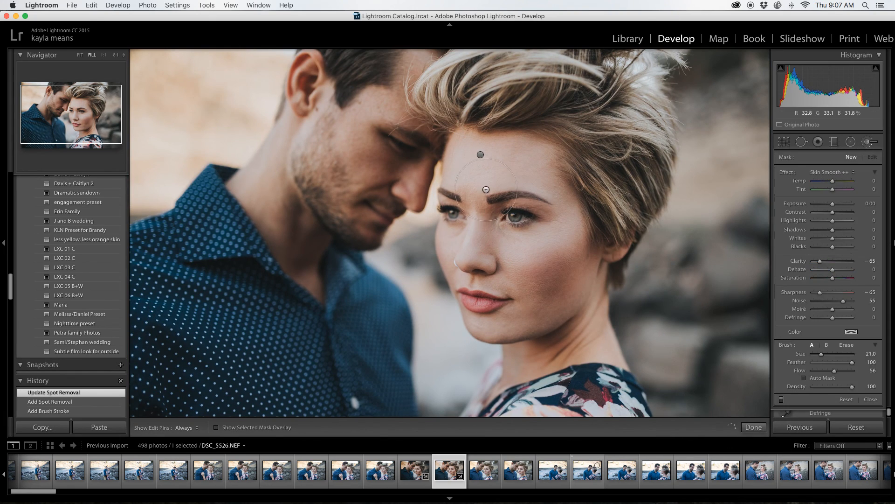
click(481, 155)
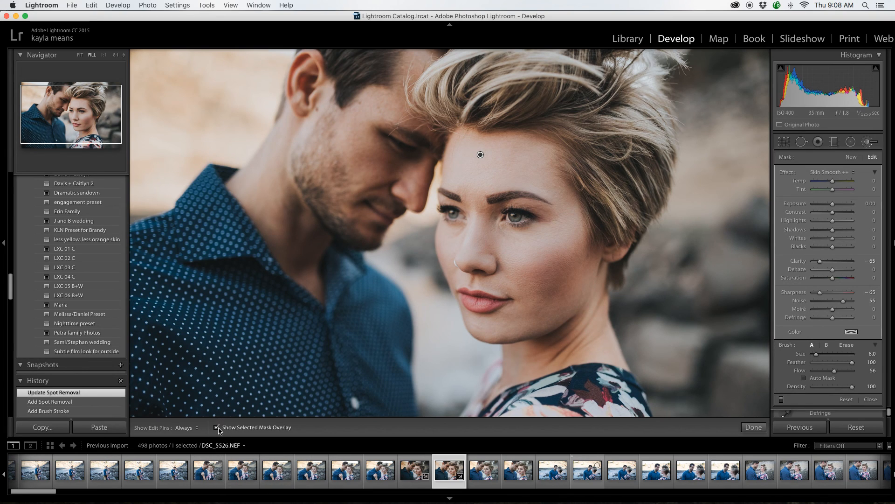
click(217, 428)
mouse_move(528, 297)
mouse_down()
mouse_move(558, 254)
mouse_move(571, 295)
mouse_move(562, 306)
mouse_move(491, 324)
mouse_move(522, 310)
mouse_up()
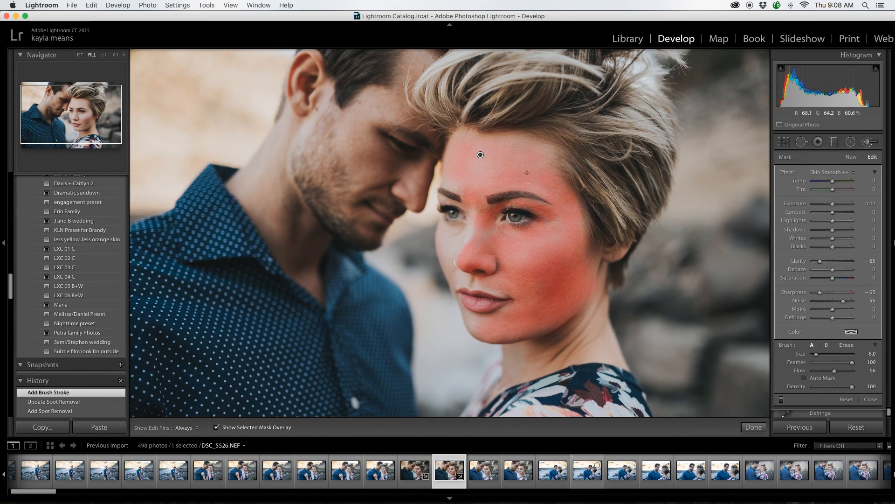
mouse_move(485, 233)
mouse_down()
mouse_move(516, 247)
mouse_move(562, 235)
mouse_move(560, 226)
mouse_move(559, 268)
mouse_move(510, 320)
mouse_move(560, 310)
mouse_move(480, 323)
mouse_move(466, 307)
mouse_up()
key(h)
mouse_move(478, 208)
mouse_down()
mouse_move(476, 175)
mouse_move(471, 183)
mouse_move(452, 175)
mouse_move(458, 178)
mouse_move(462, 150)
mouse_move(472, 154)
mouse_move(479, 144)
mouse_move(491, 158)
mouse_move(546, 153)
mouse_move(552, 179)
mouse_move(527, 178)
mouse_move(574, 211)
mouse_move(592, 289)
mouse_move(559, 321)
mouse_move(507, 329)
mouse_up()
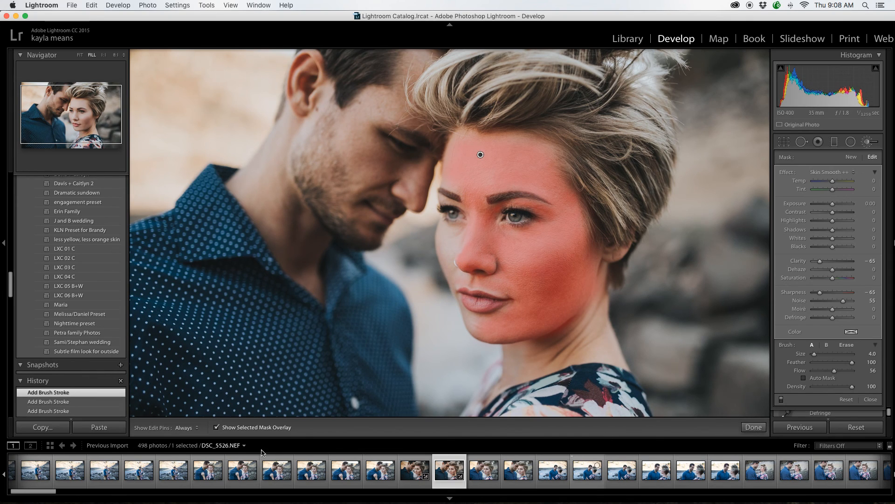
click(216, 427)
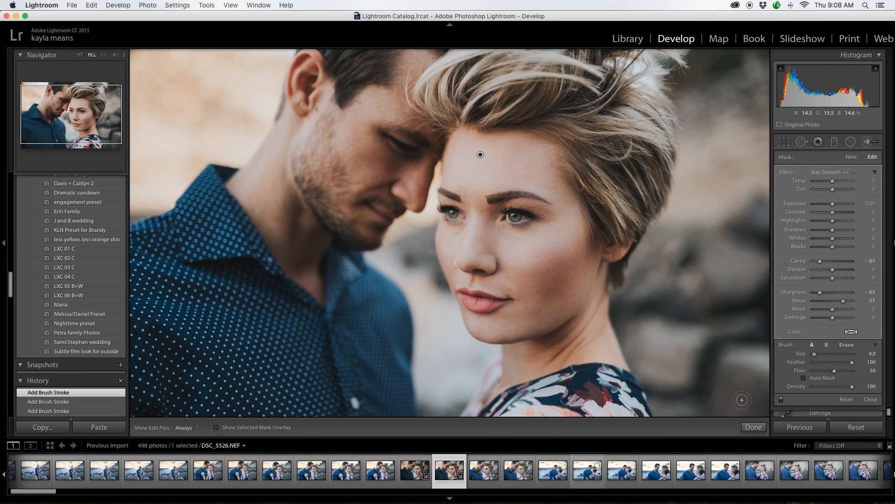
Step: Compare the portrait with the preceding photo, return to DSC_5526, and finish the Adjustment Brush
click(409, 482)
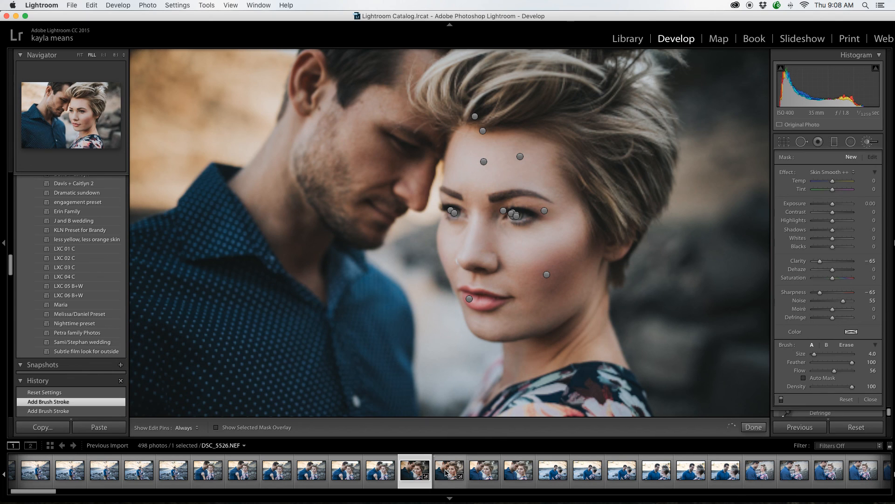
click(446, 473)
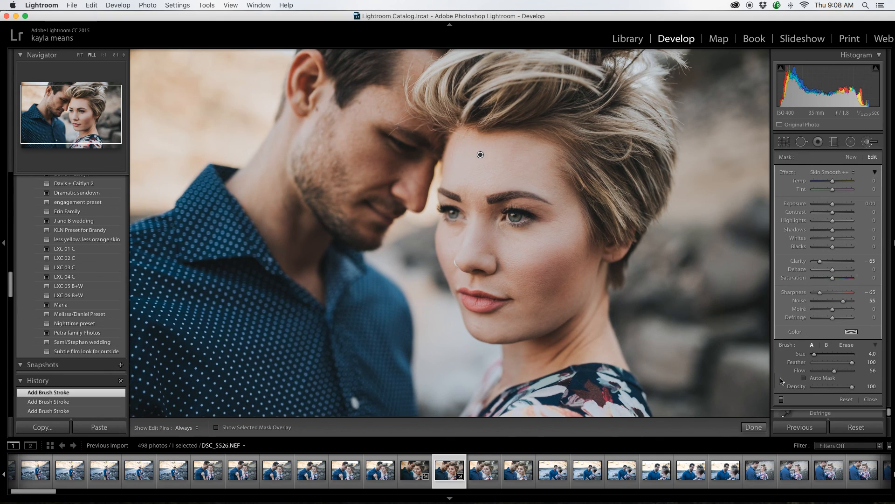
click(754, 427)
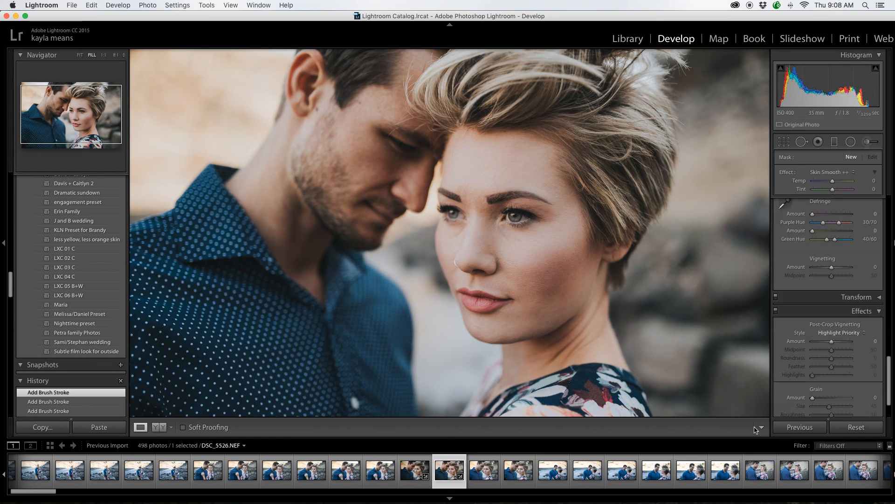
Step: Start a new Soften Skin brush adjustment with the mask overlay shown and paint the woman's forehead, cheek and neck, beginning at size 11
click(874, 142)
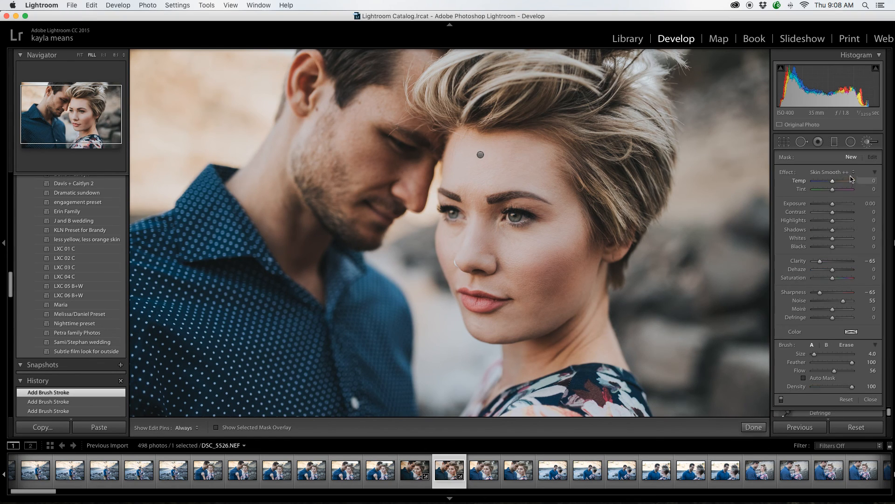
click(857, 172)
click(857, 190)
click(216, 427)
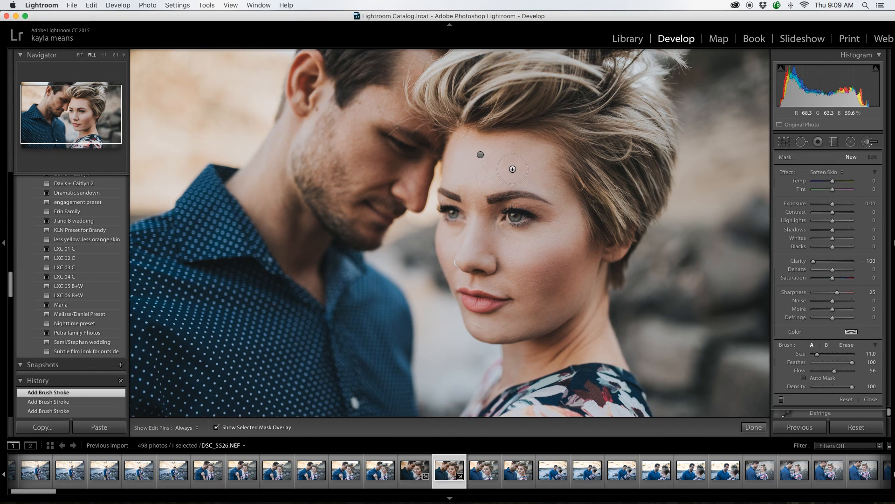
key(h)
mouse_move(515, 165)
mouse_down()
mouse_move(464, 178)
mouse_move(457, 169)
mouse_move(463, 159)
mouse_move(473, 170)
mouse_move(518, 152)
mouse_move(545, 170)
mouse_move(475, 187)
mouse_move(485, 184)
mouse_move(454, 179)
mouse_move(543, 175)
mouse_move(552, 187)
mouse_move(515, 182)
mouse_move(557, 191)
mouse_move(573, 228)
mouse_move(515, 258)
mouse_move(486, 244)
mouse_move(556, 236)
mouse_move(532, 243)
mouse_move(566, 220)
mouse_move(570, 283)
mouse_move(530, 303)
mouse_move(528, 318)
mouse_move(581, 298)
mouse_move(521, 367)
mouse_move(515, 360)
mouse_move(519, 371)
mouse_move(589, 347)
mouse_move(568, 345)
mouse_move(587, 345)
mouse_move(598, 293)
mouse_move(599, 344)
mouse_move(608, 349)
mouse_move(518, 315)
mouse_up()
key(h)
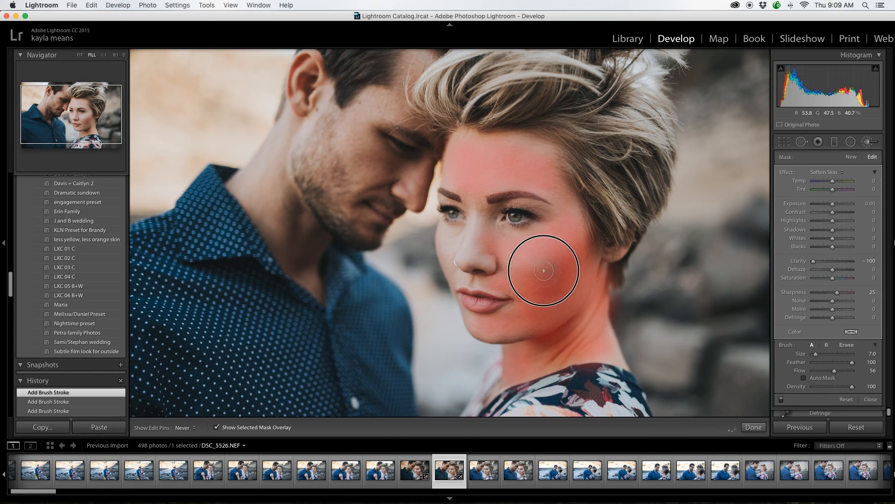
Step: Extend the Soften Skin mask over the nose and around the eye, using brush sizes 6 and 4
key(h)
key(h)
mouse_move(472, 225)
mouse_down()
mouse_move(476, 216)
mouse_move(472, 256)
mouse_move(473, 248)
mouse_move(460, 250)
mouse_move(492, 260)
mouse_up()
key(h)
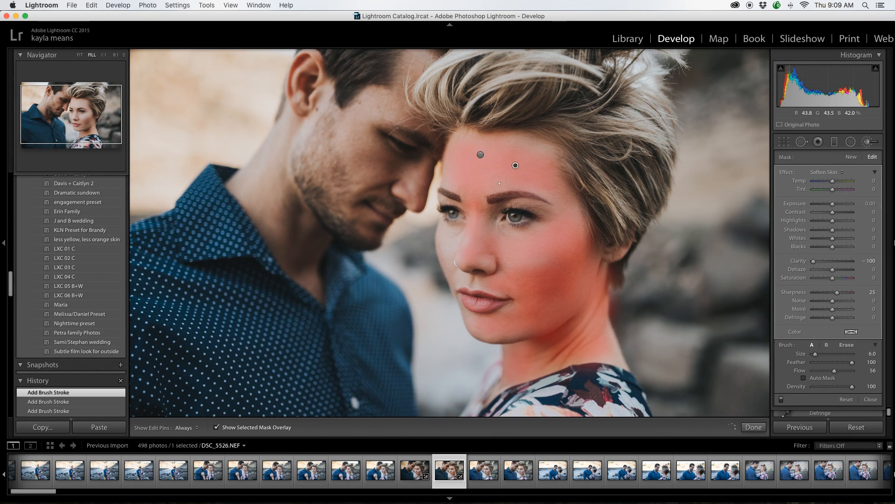
key(h)
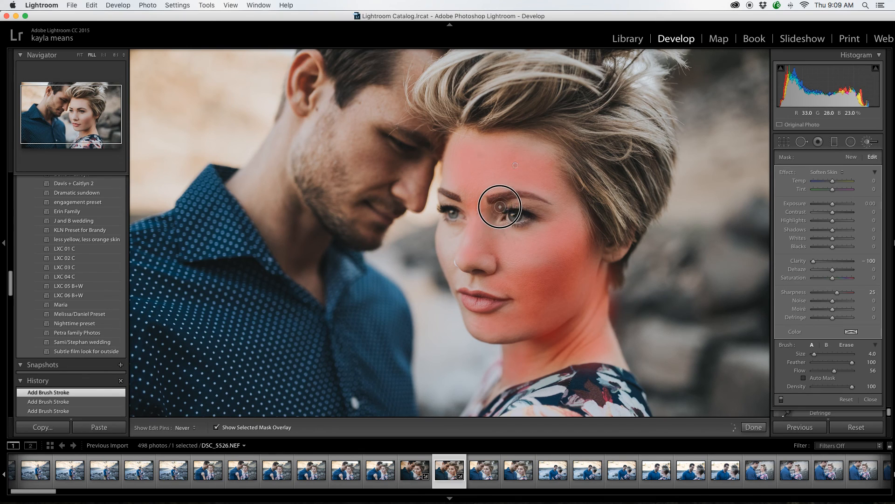
drag(551, 210, 539, 252)
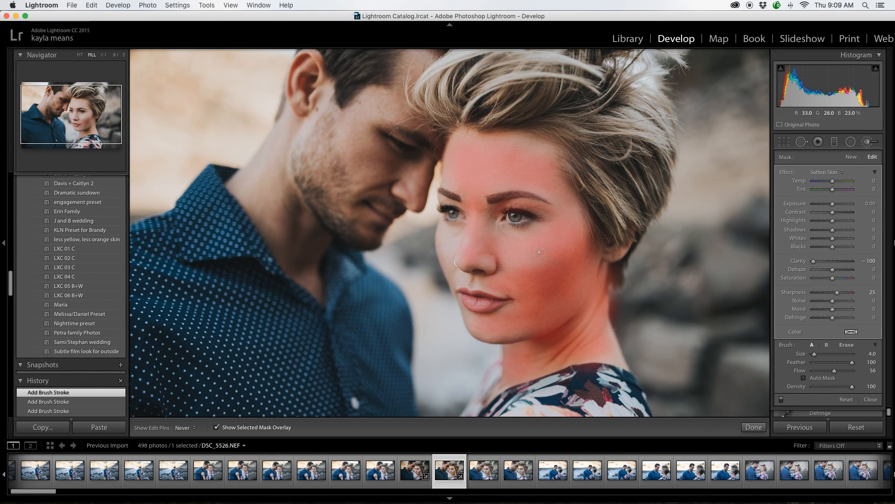
Step: Touch up the Soften Skin mask at the temple and forehead at size 4, hide the overlay, and finish the Adjustment Brush
key(h)
key(h)
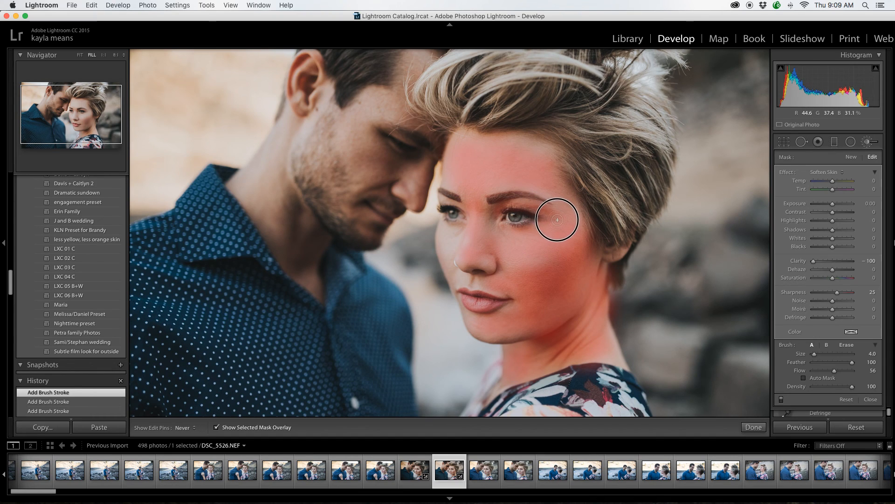
key(h)
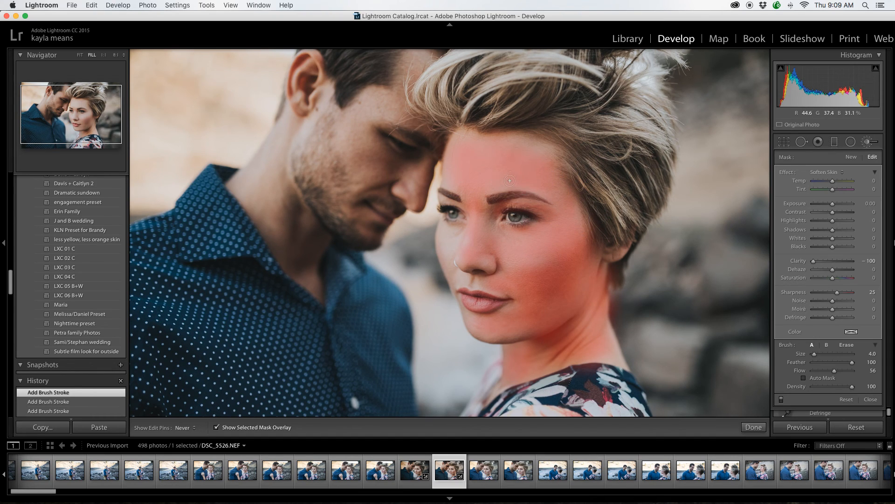
key(h)
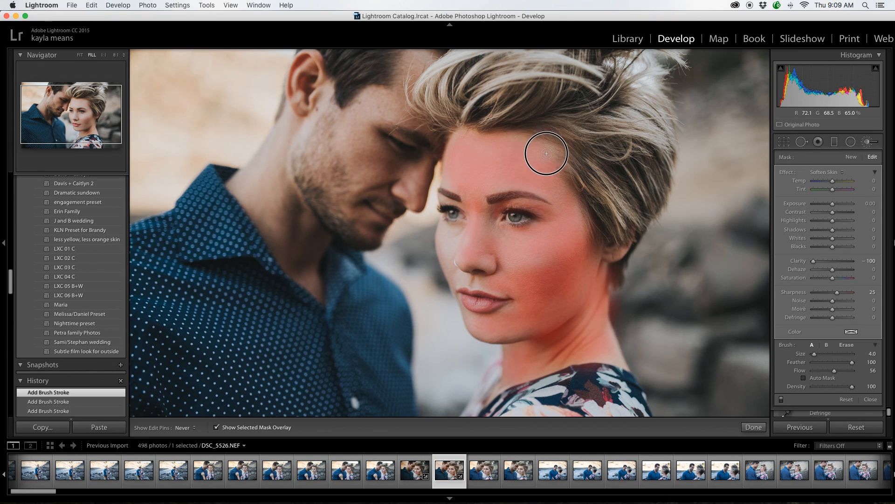
key(h)
key(h)
key(h)
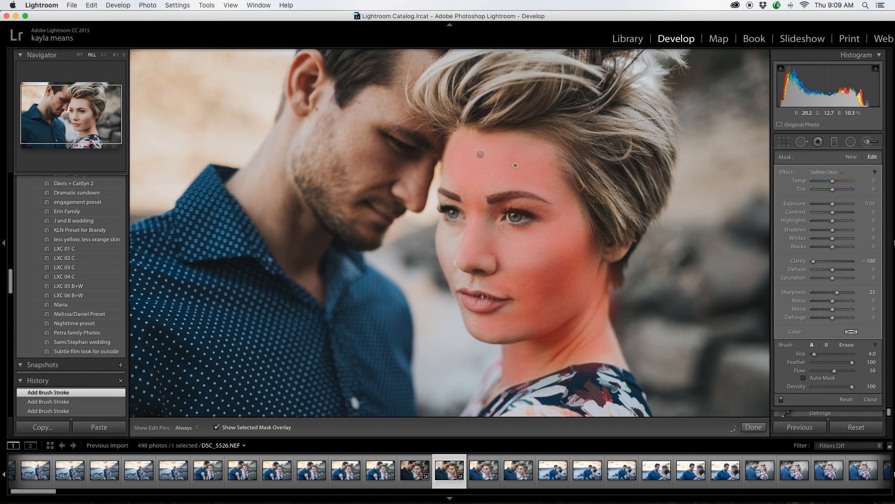
key(h)
key(h)
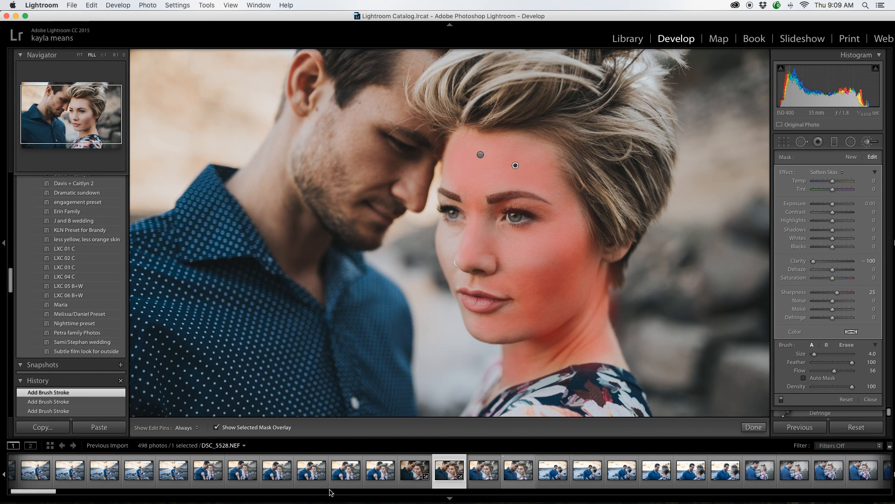
click(217, 427)
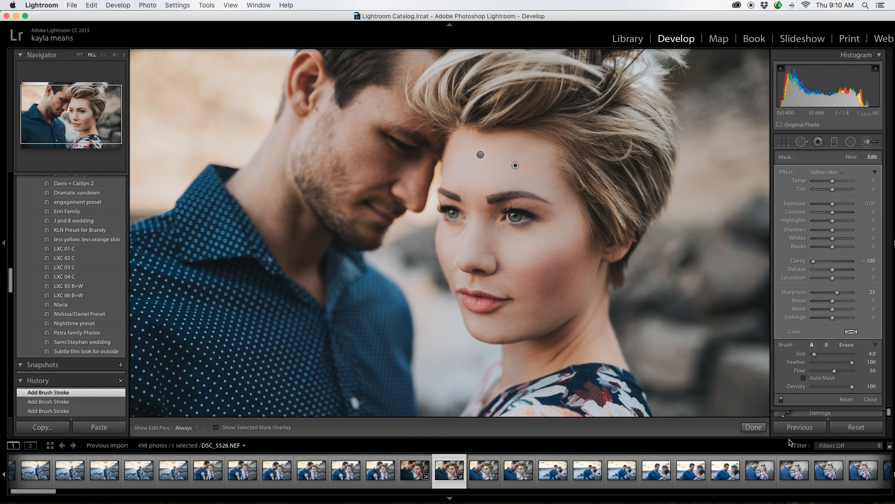
click(754, 427)
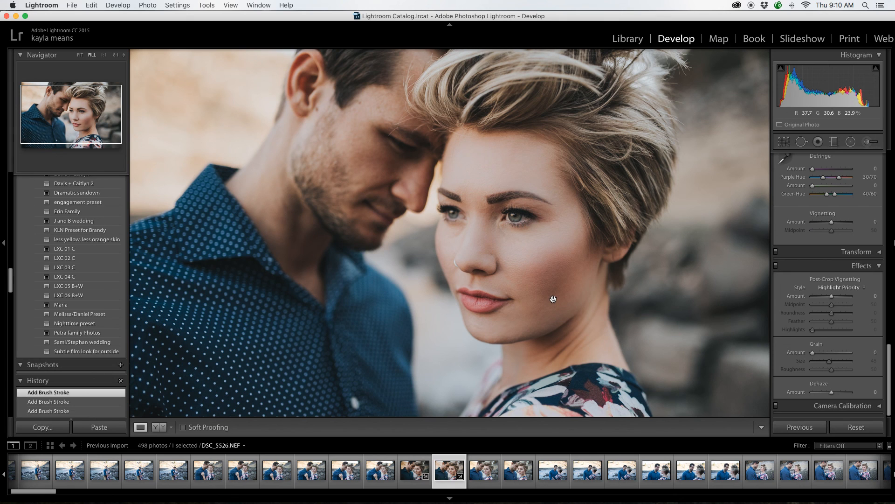
Step: Try smoothing the tip of the nose with a separate Skin Smooth ++ adjustment at sizes 2 and 5, and delete that adjustment
click(553, 299)
click(553, 299)
click(553, 299)
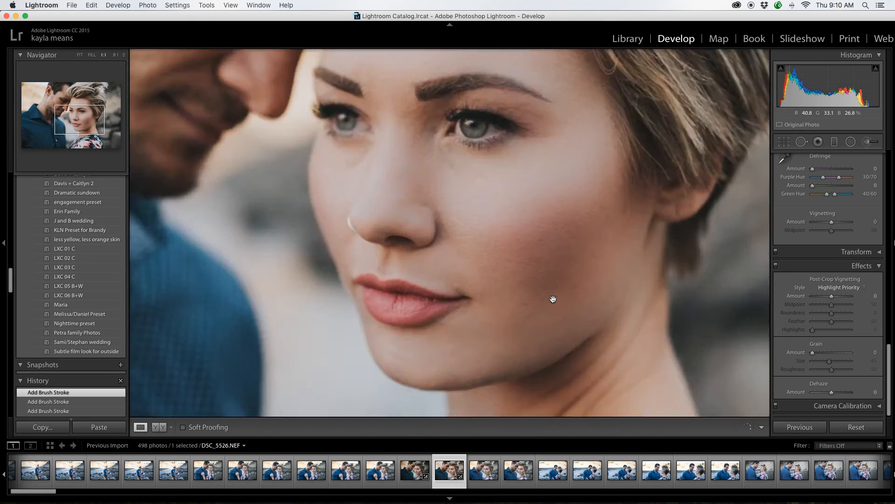
drag(465, 255, 442, 293)
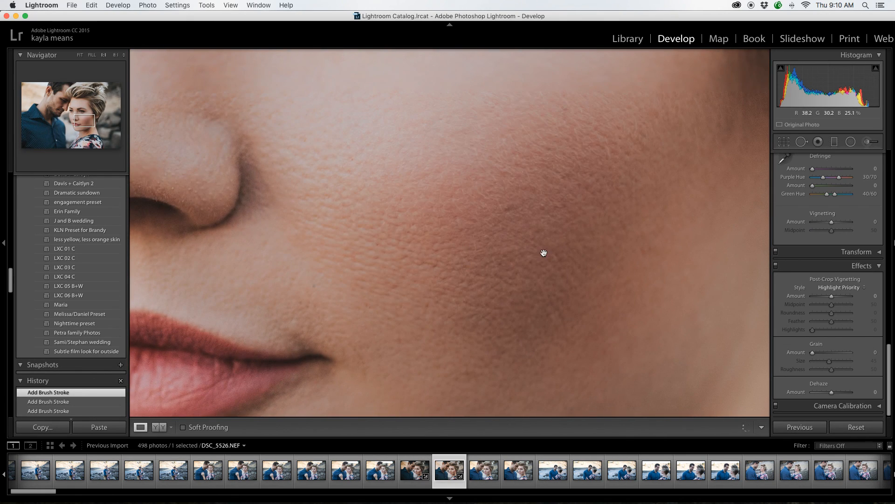
drag(543, 252, 601, 319)
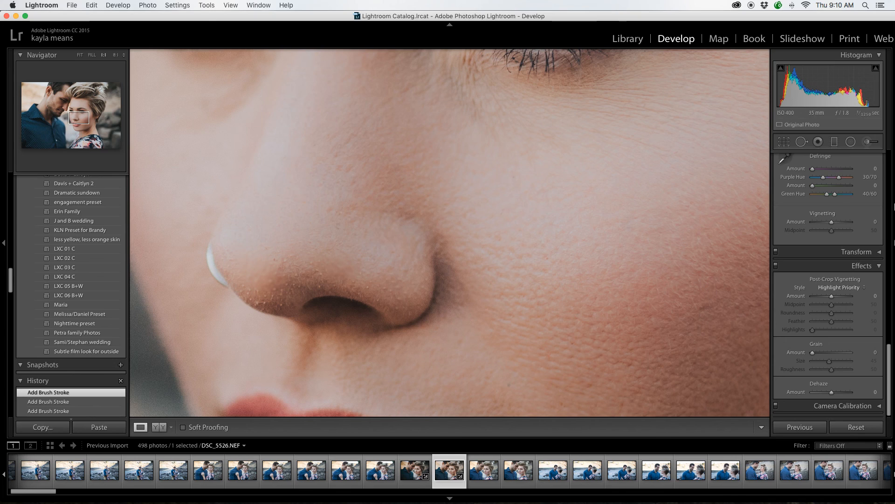
click(874, 142)
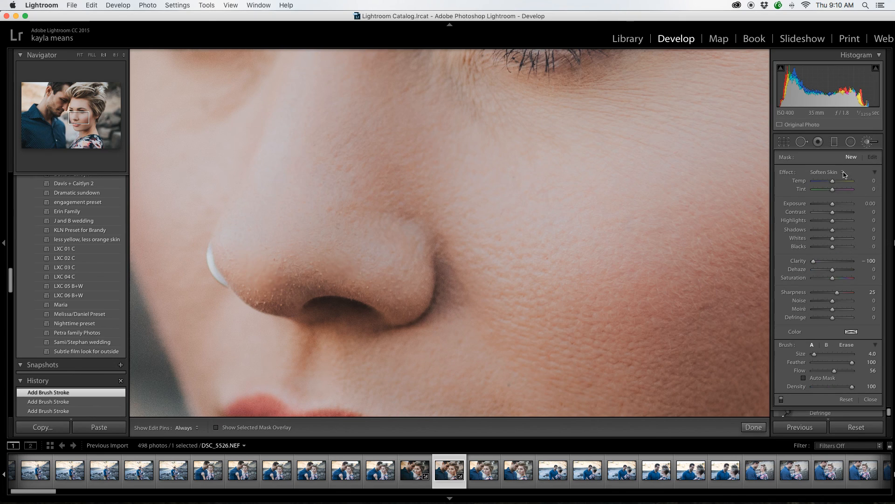
click(843, 172)
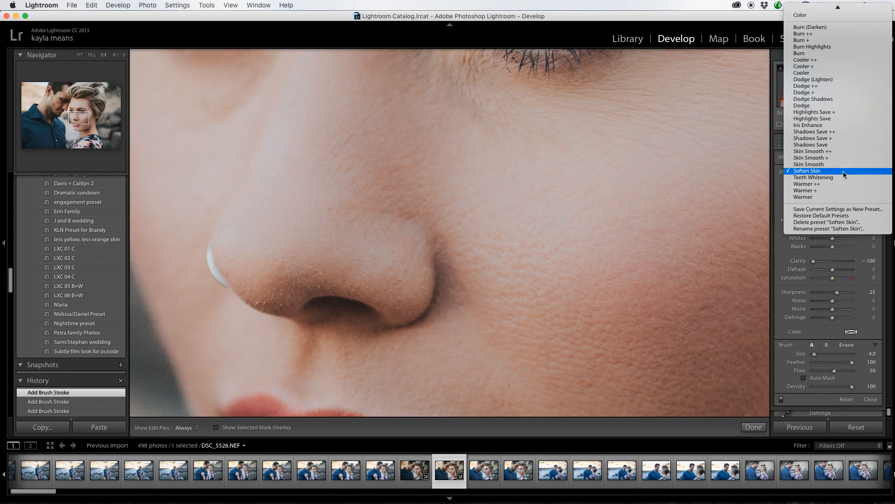
click(827, 151)
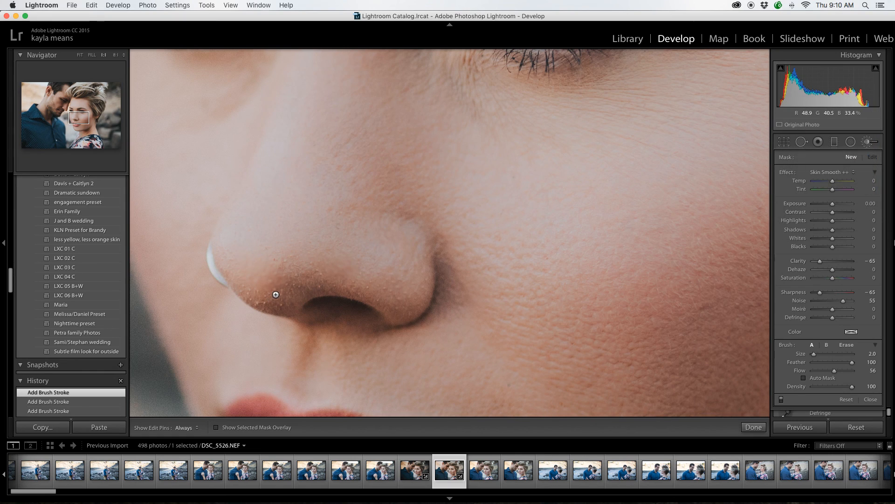
mouse_move(287, 285)
mouse_down()
mouse_move(310, 283)
mouse_move(284, 306)
mouse_move(258, 300)
mouse_move(280, 306)
mouse_move(264, 290)
mouse_move(280, 306)
mouse_move(240, 280)
mouse_move(250, 301)
mouse_move(282, 309)
mouse_move(247, 292)
mouse_move(248, 271)
mouse_move(276, 270)
mouse_move(282, 251)
mouse_move(275, 280)
mouse_up()
key(h)
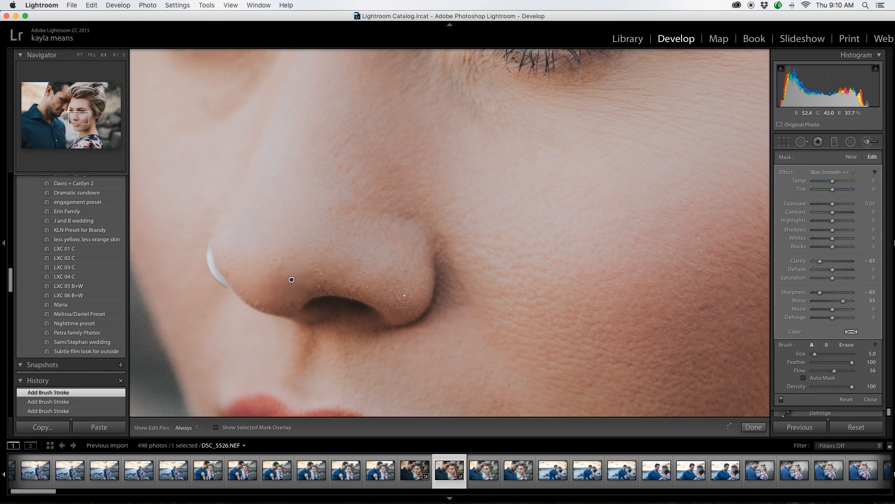
key(Delete)
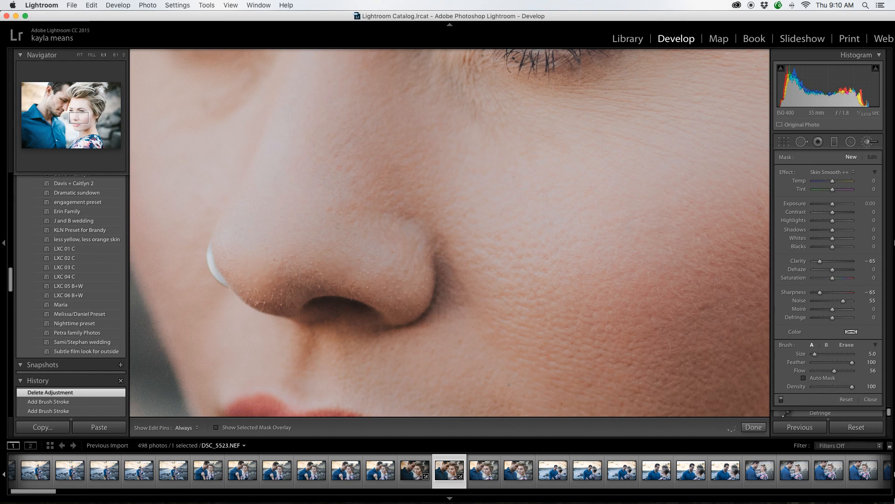
click(753, 427)
Step: Reopen the Skin Smooth ++ brush adjustment on the woman's forehead, paint the nose tip at density 42, and finish the brush
click(430, 236)
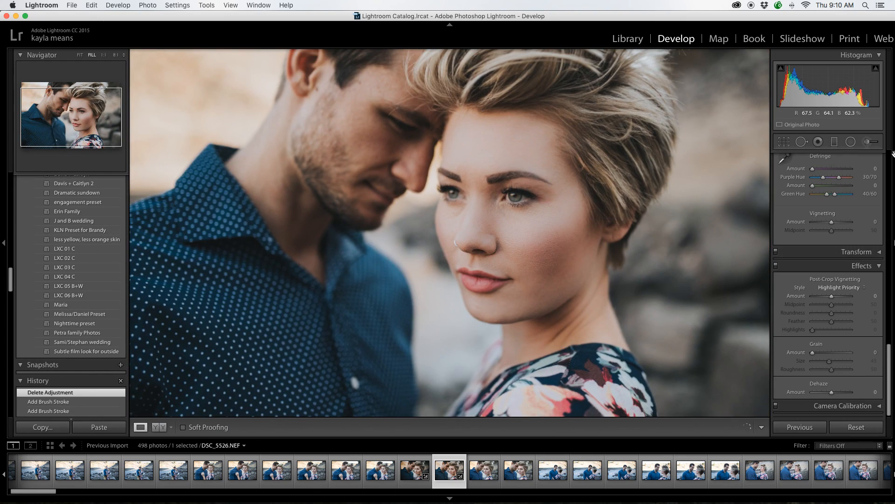
click(868, 141)
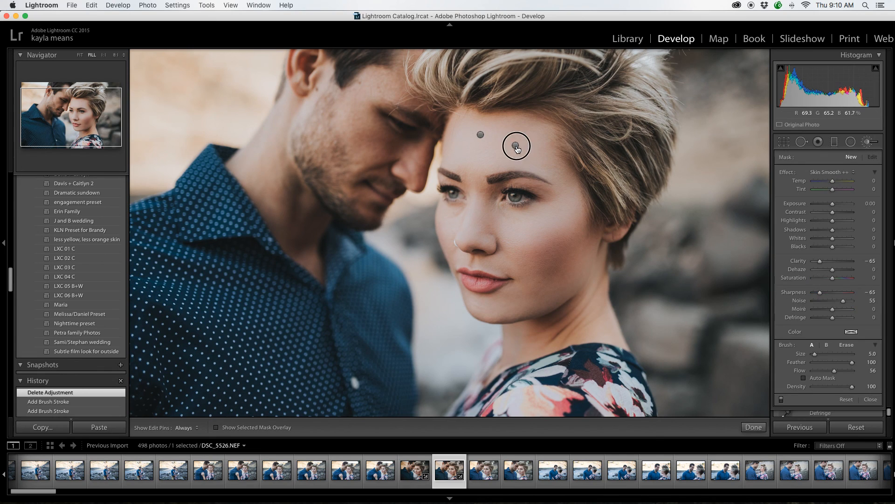
click(515, 146)
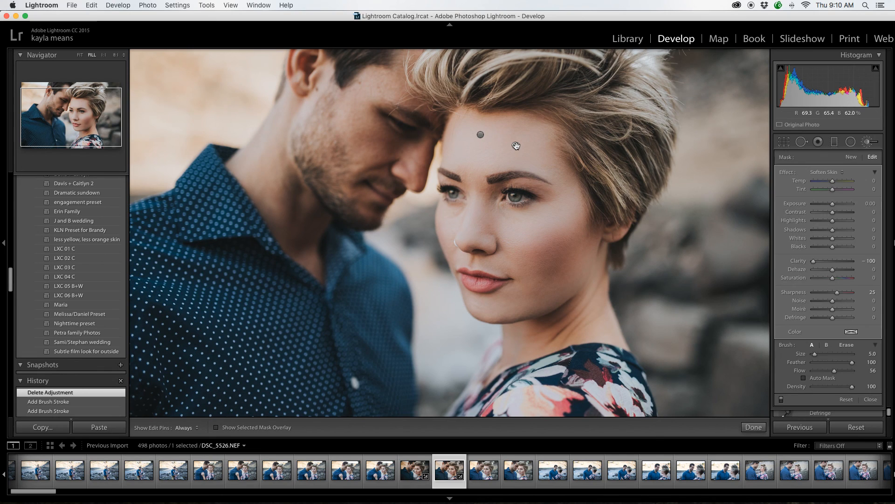
click(480, 134)
key(z)
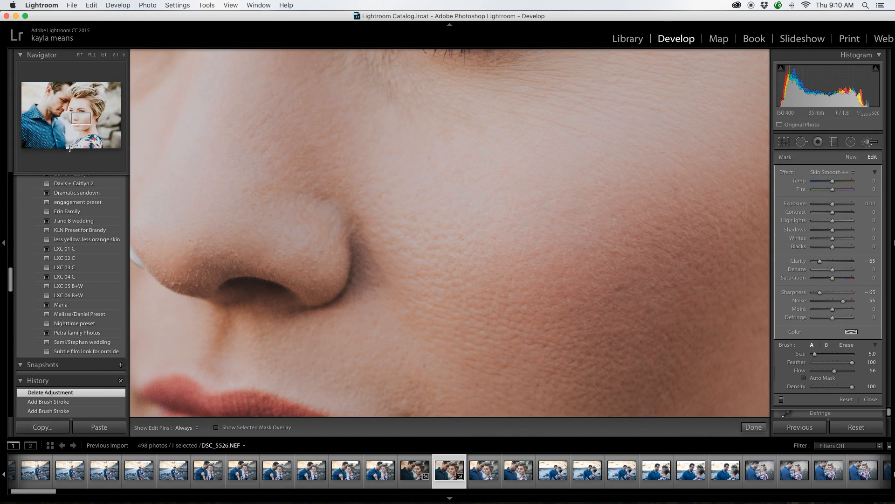
drag(83, 130, 74, 117)
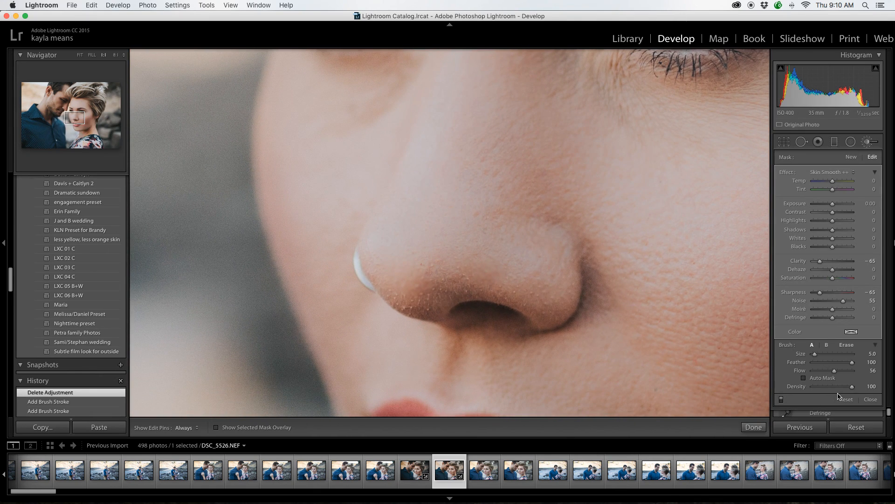
drag(852, 386, 829, 386)
mouse_move(400, 295)
mouse_down()
mouse_move(431, 312)
mouse_move(392, 289)
mouse_move(420, 312)
mouse_move(387, 296)
mouse_move(438, 290)
mouse_move(438, 276)
mouse_move(455, 284)
mouse_move(460, 275)
mouse_move(481, 292)
mouse_move(447, 282)
mouse_move(445, 295)
mouse_move(461, 281)
mouse_move(410, 292)
mouse_move(419, 298)
mouse_move(431, 299)
mouse_move(429, 259)
mouse_up()
scroll(427, 299, down, 4)
scroll(426, 276, up, 8)
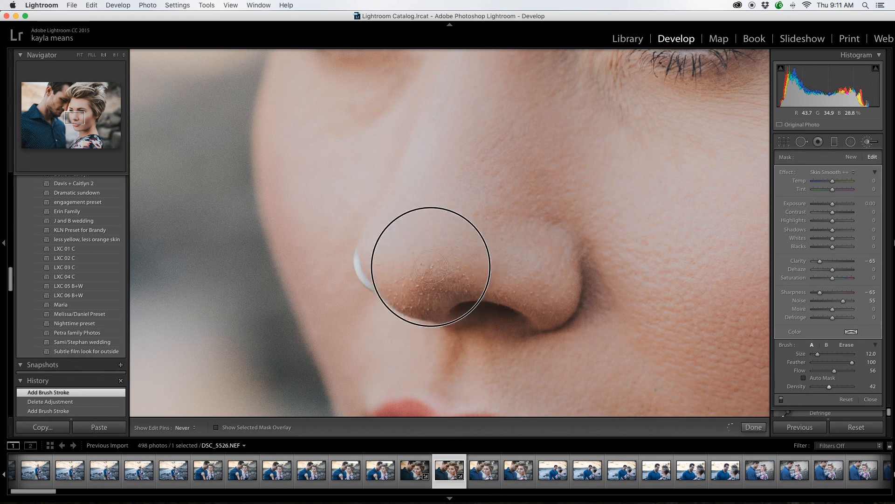
click(752, 427)
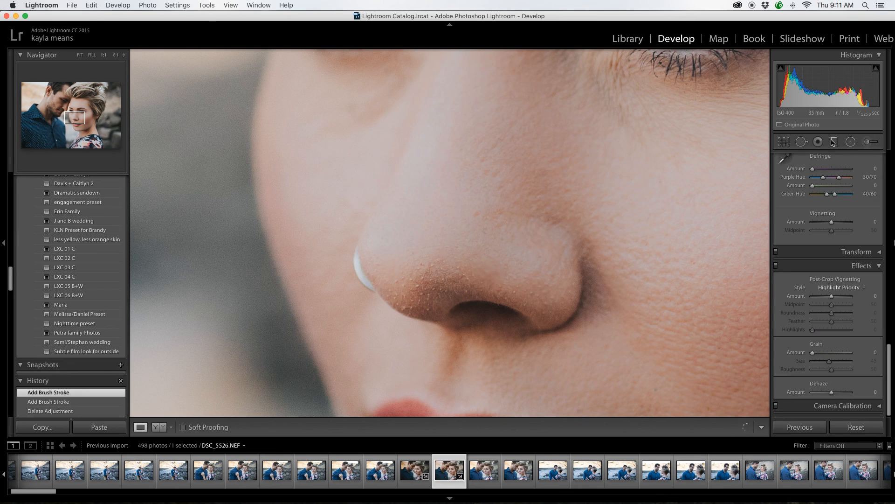
Step: Heal the small bumps along the lower tip of the woman's nose with Spot Removal at size 16
click(800, 142)
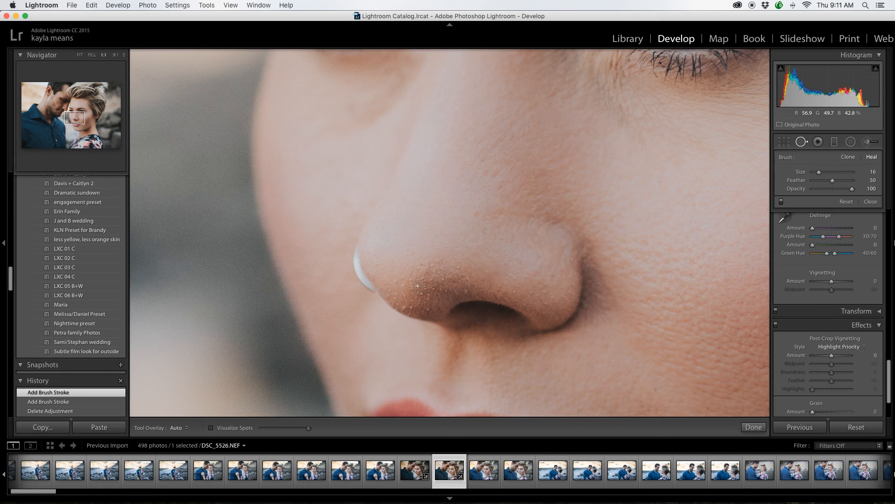
click(418, 286)
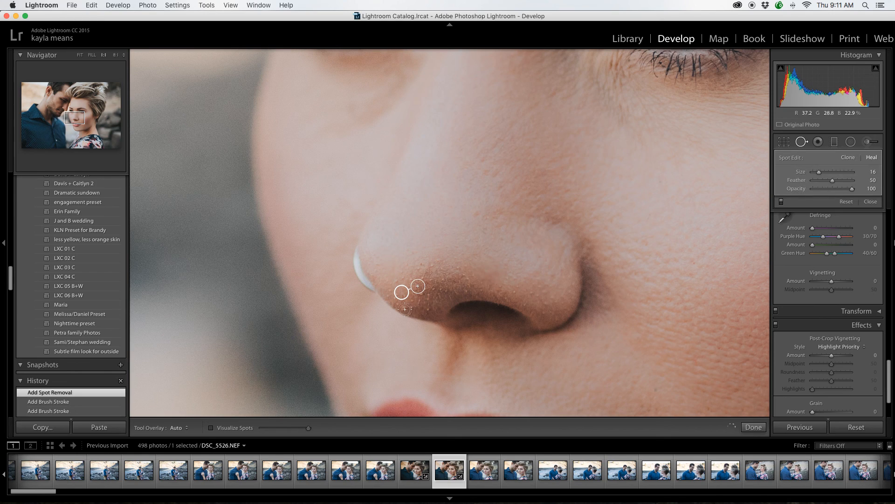
click(415, 301)
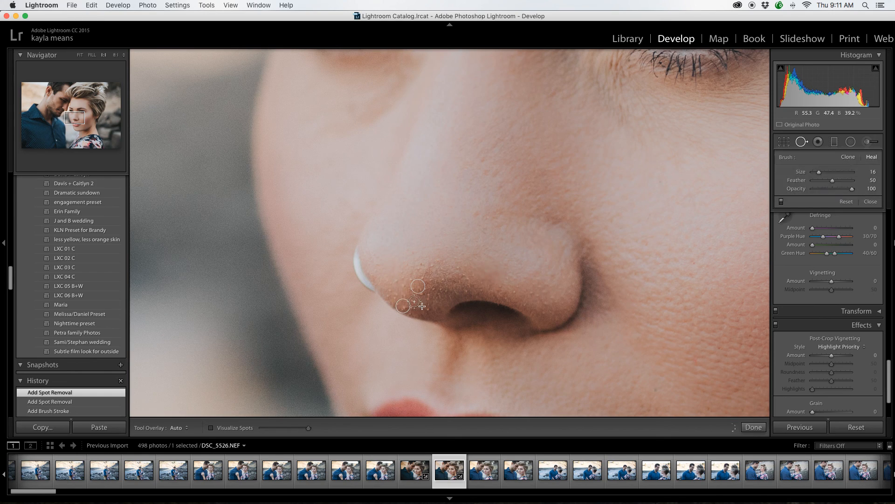
click(414, 302)
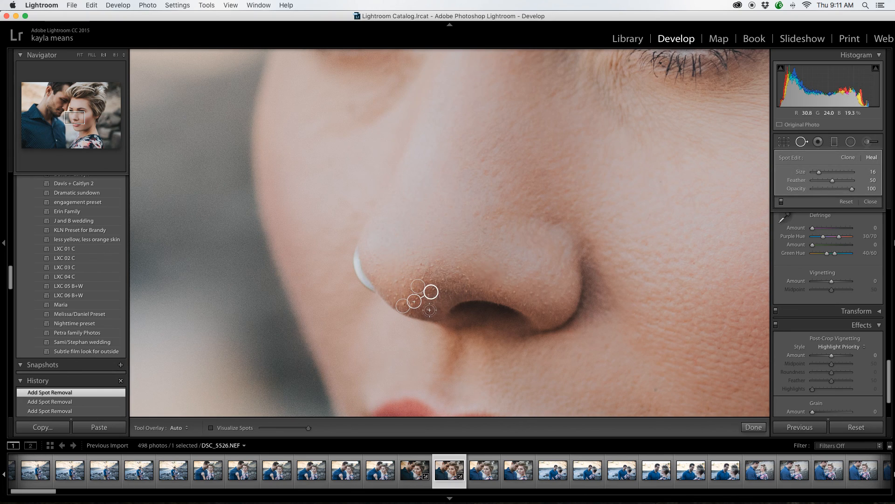
click(482, 291)
click(429, 309)
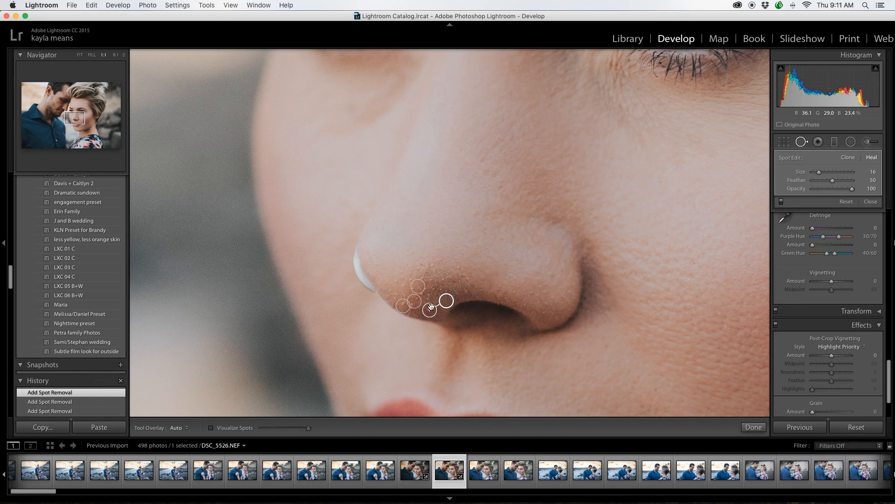
Step: Heal more bumps higher on the nose tip at size 16, reposition a sample source, and close Spot Removal
click(430, 279)
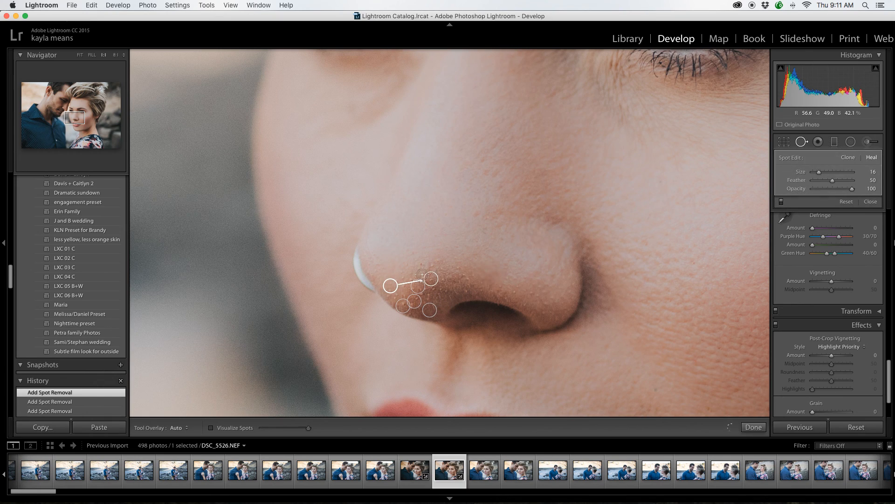
click(404, 277)
drag(432, 296, 393, 267)
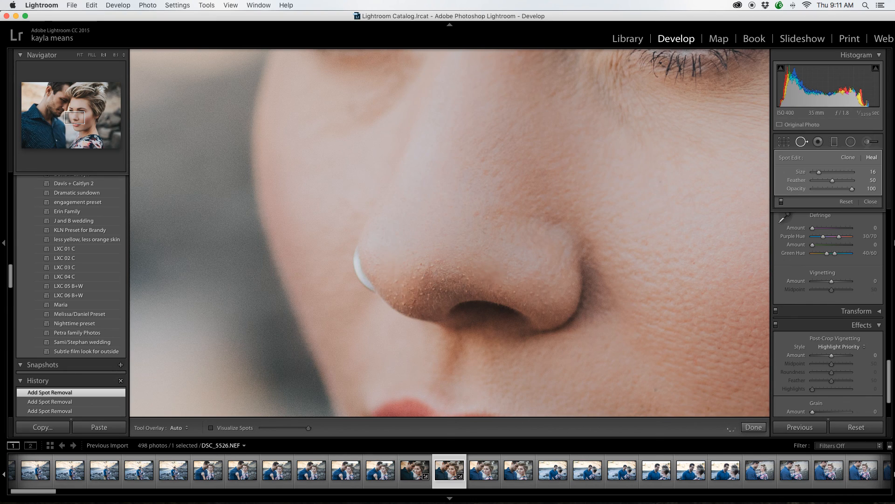
click(751, 426)
click(562, 372)
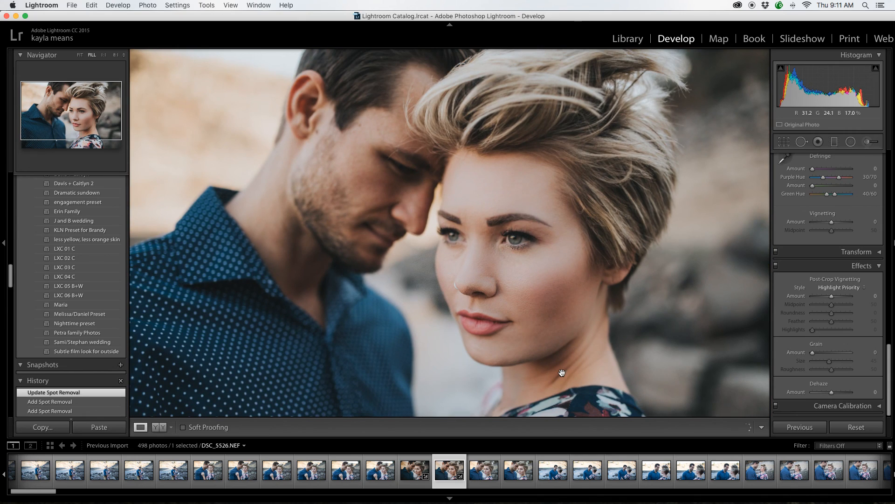
Step: Replace the upper size 16 spot on the nose tip with a size 32 heal sampled from smoother skin higher up
click(475, 292)
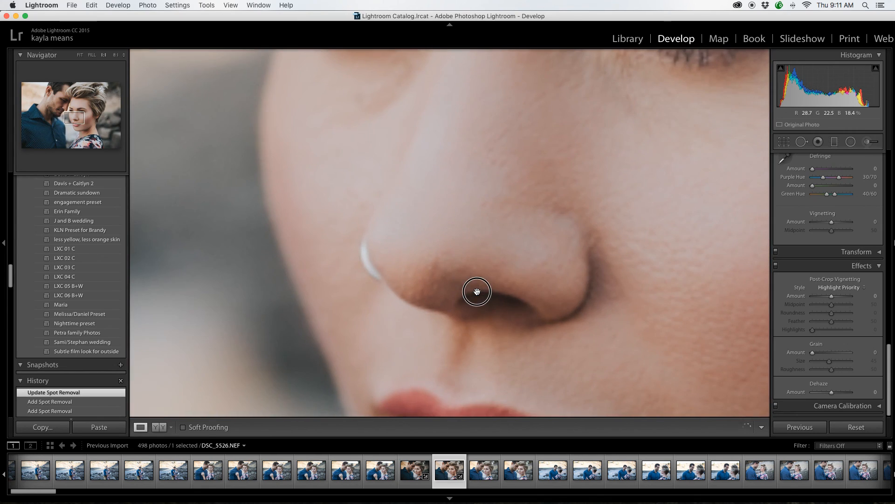
key(q)
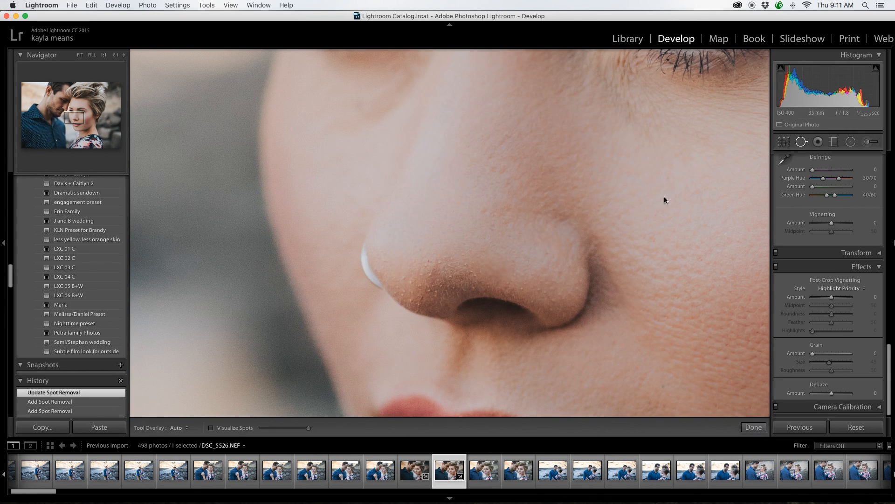
click(440, 277)
key(Delete)
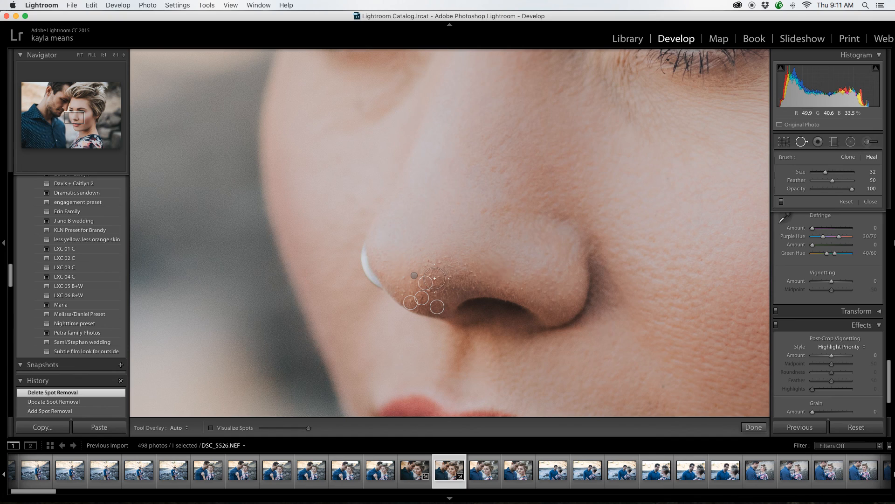
click(434, 278)
mouse_move(470, 280)
mouse_down()
mouse_move(448, 248)
mouse_move(428, 246)
mouse_up()
key(Escape)
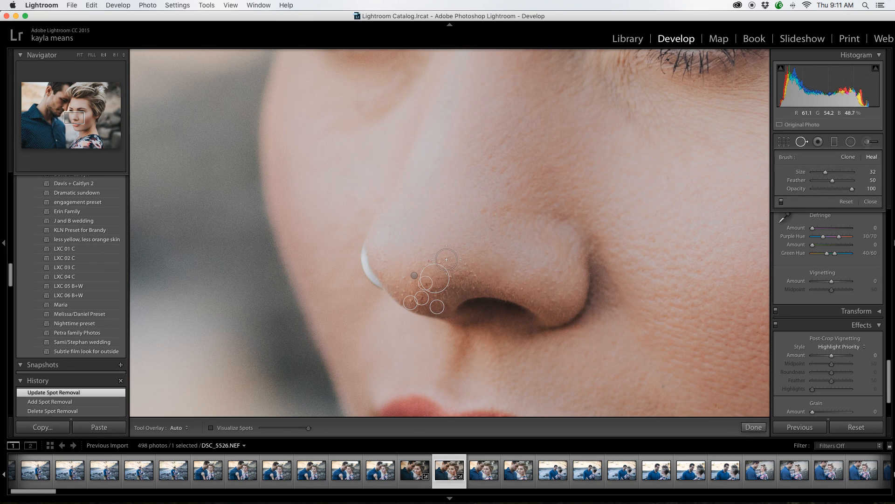
Step: Heal the upper nose tip with more size 32 spots sampled from smoother skin, add a size 24 spot above the nostril, and finish
click(447, 259)
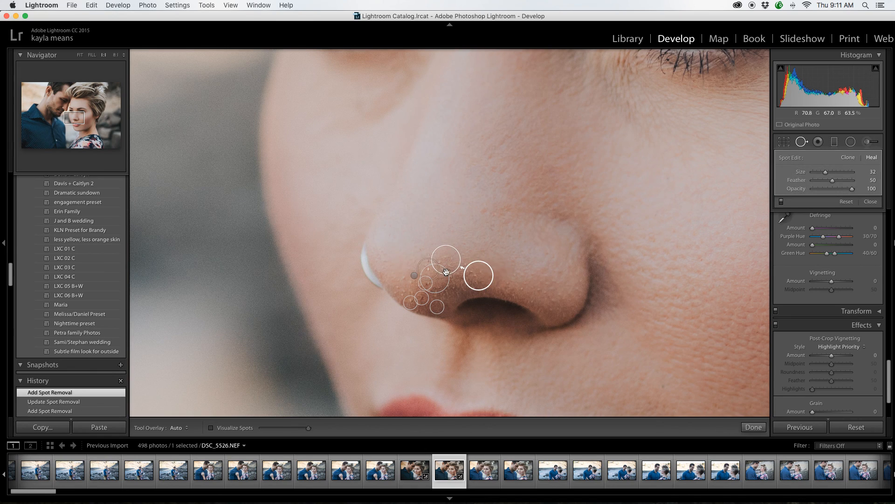
drag(482, 275, 475, 250)
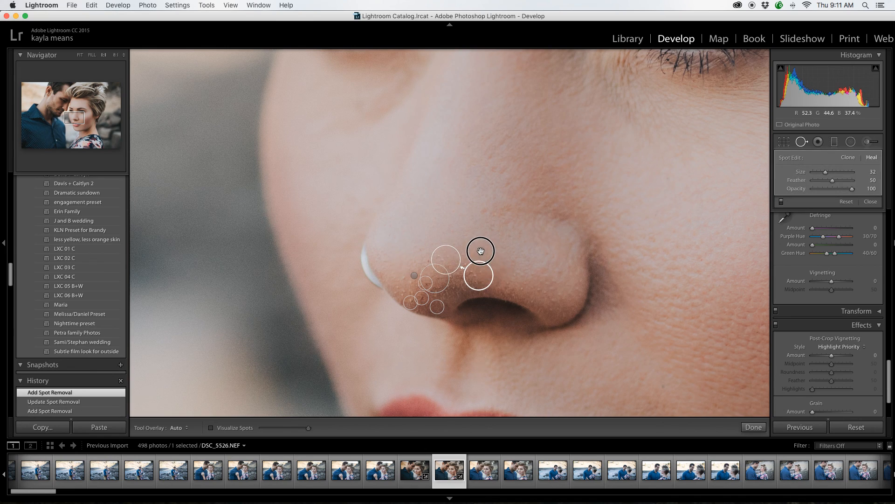
click(425, 261)
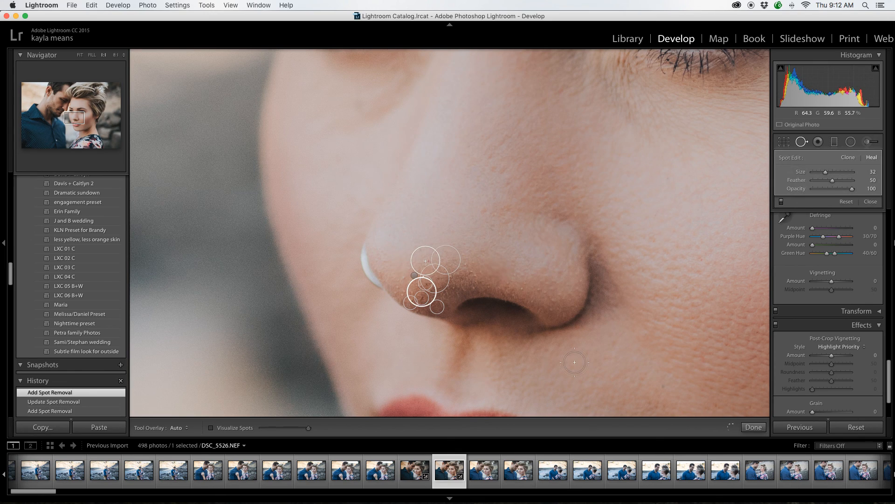
click(469, 269)
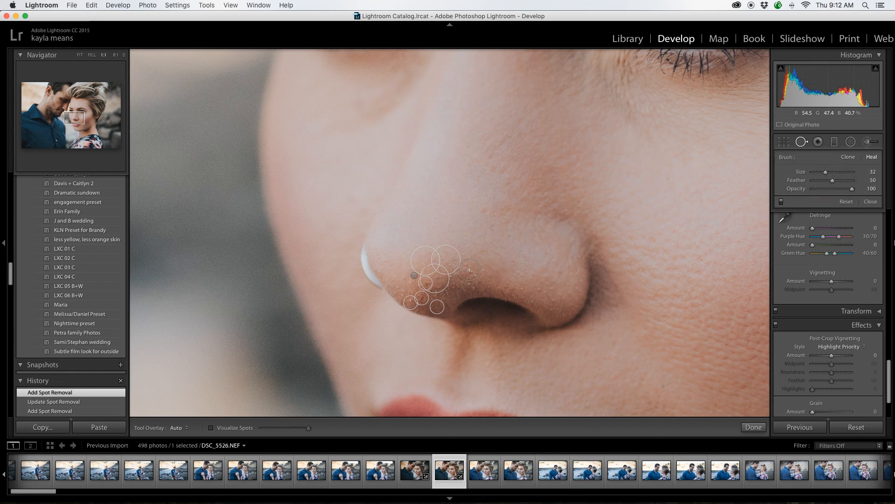
drag(513, 285, 461, 240)
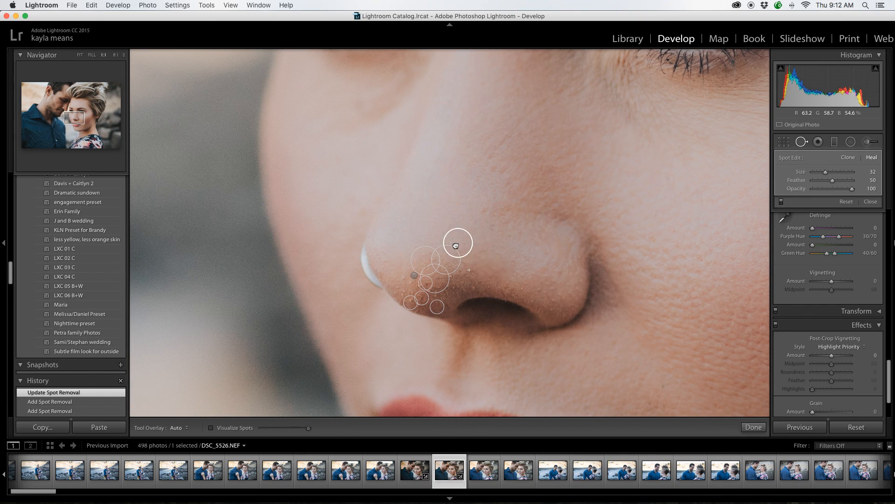
click(522, 288)
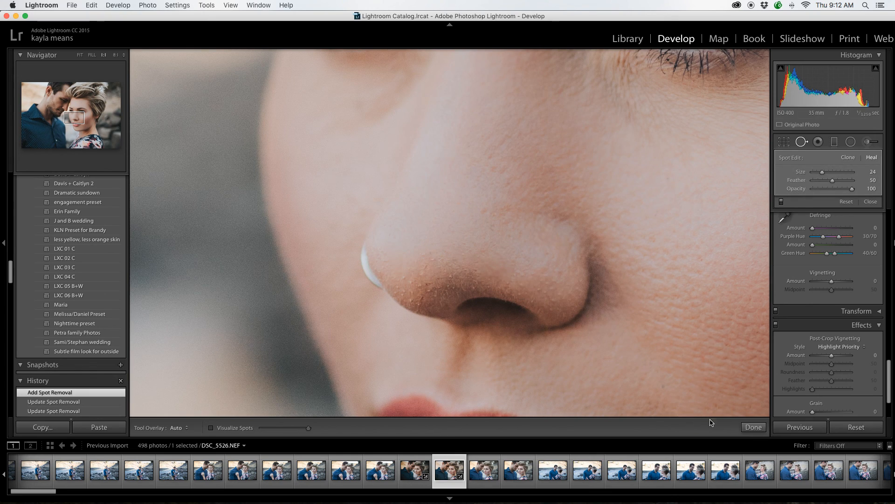
click(753, 427)
Step: Review the healed nose at full view and close up, compare it with DSC_5527, and return to DSC_5526
click(591, 335)
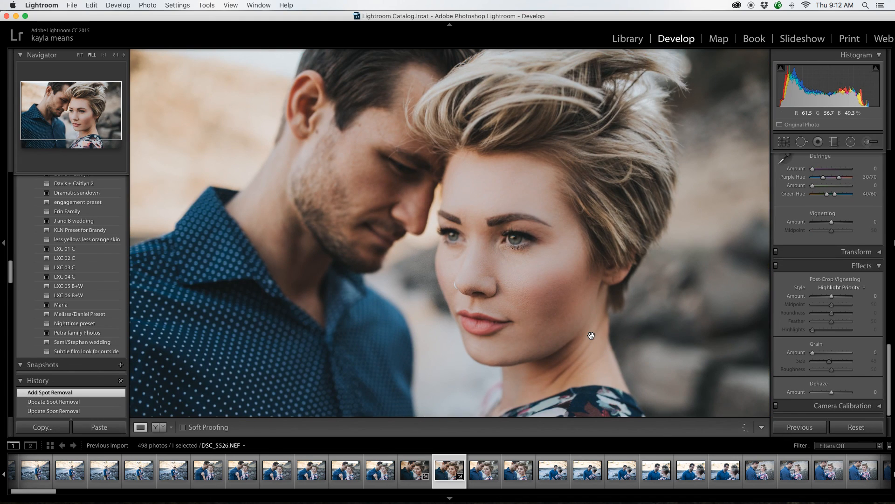
click(444, 288)
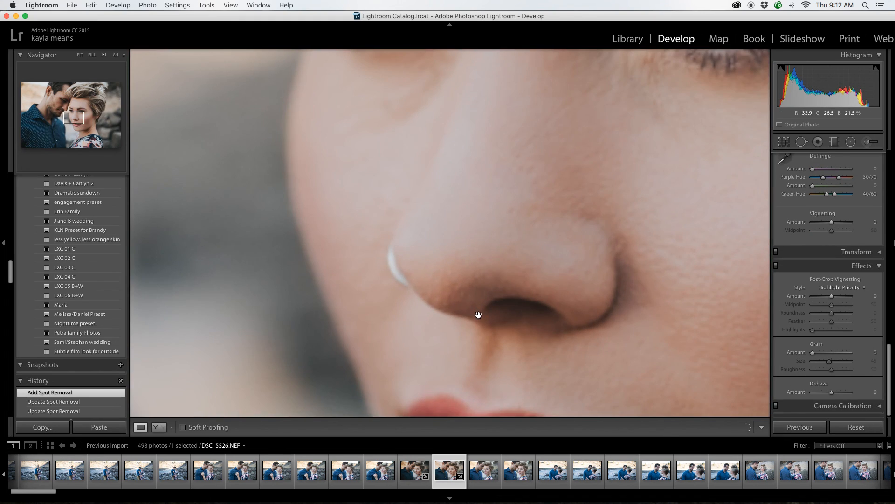
click(411, 481)
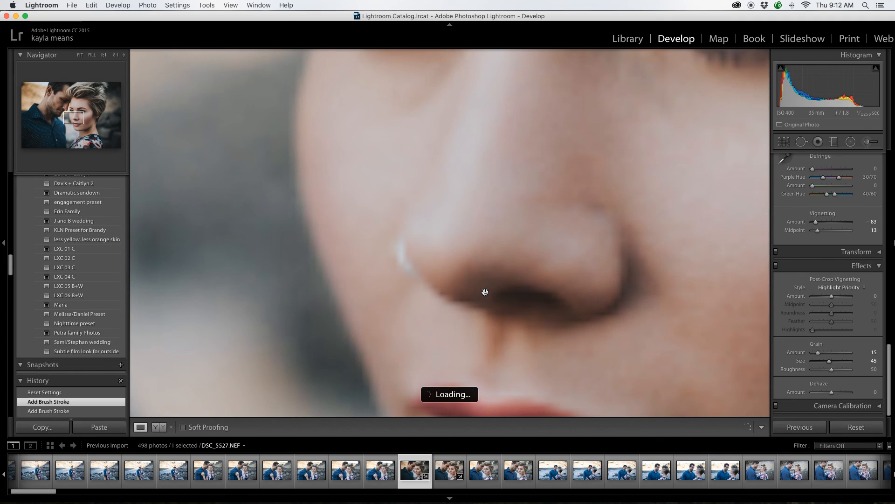
click(437, 473)
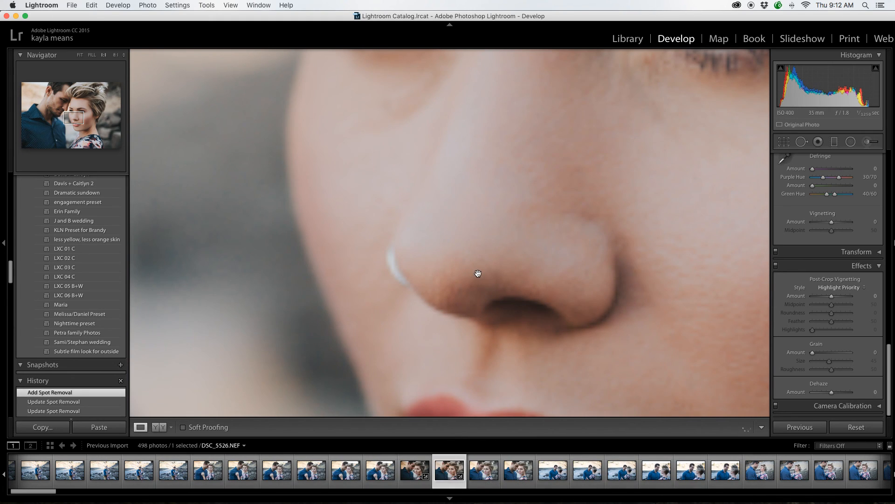
Step: Paint a size 26 healing area on the nose tip beside the nose ring, sample it from higher on the nose, and finish
click(801, 141)
click(439, 279)
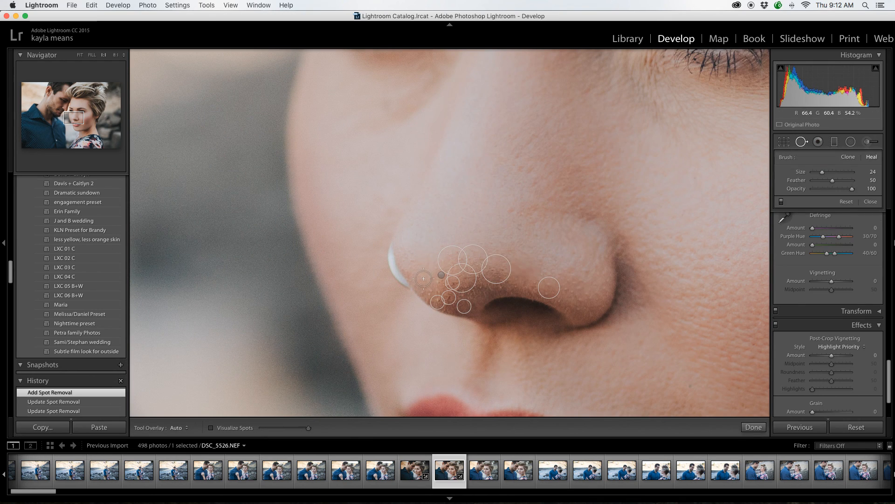
mouse_move(424, 278)
mouse_down()
mouse_move(444, 294)
mouse_move(438, 276)
mouse_up()
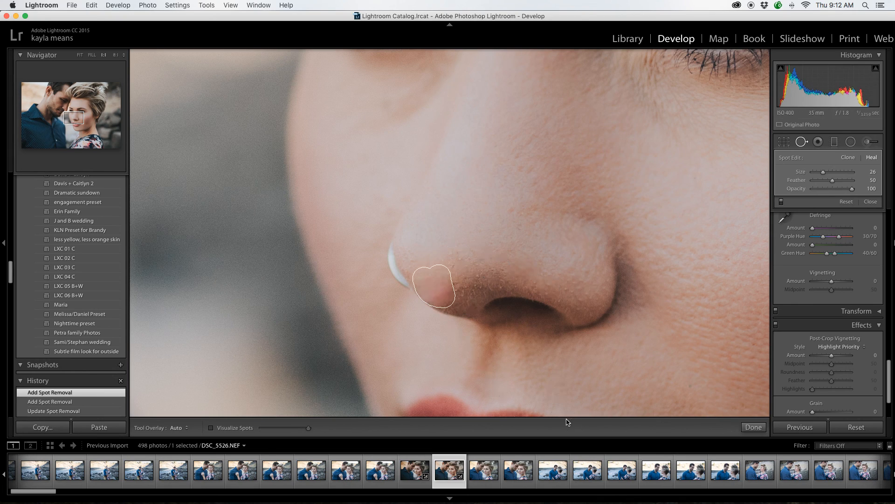
drag(474, 293, 476, 294)
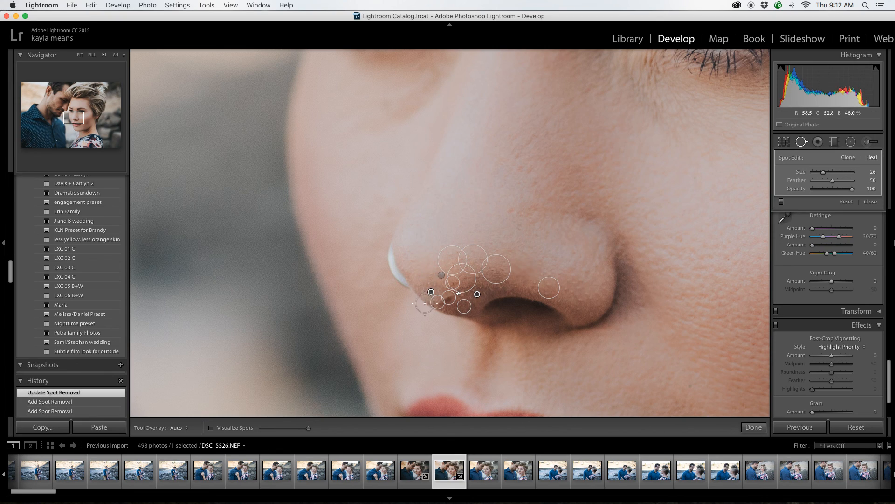
mouse_move(492, 300)
mouse_down()
mouse_move(442, 256)
mouse_move(424, 266)
mouse_move(472, 230)
mouse_up()
click(764, 432)
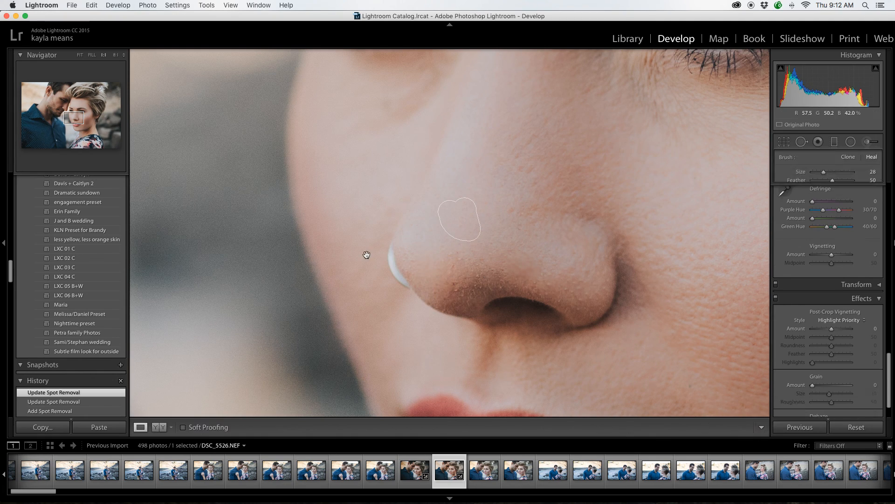
Step: Reopen Spot Removal, reduce the brush to size 40, and paint a healing stroke across the tip of the nose
click(802, 141)
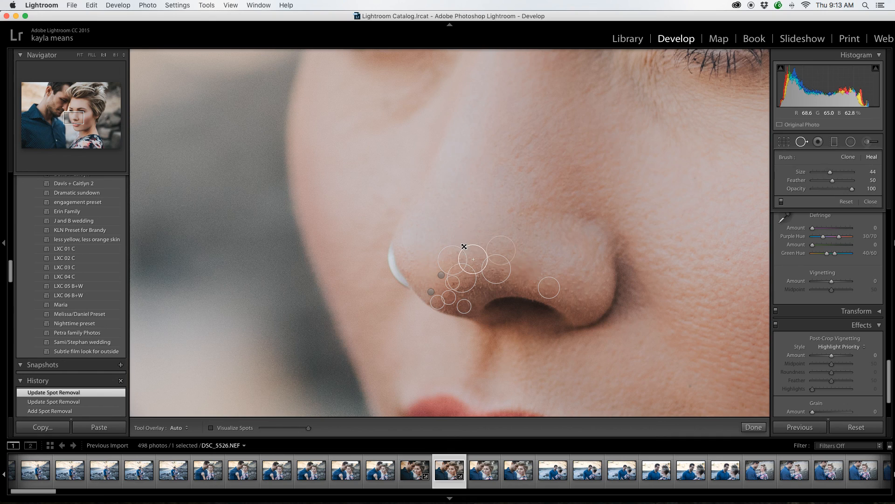
click(461, 274)
click(455, 277)
key([)
key([)
key([)
key([)
key([)
key([)
drag(440, 268, 468, 279)
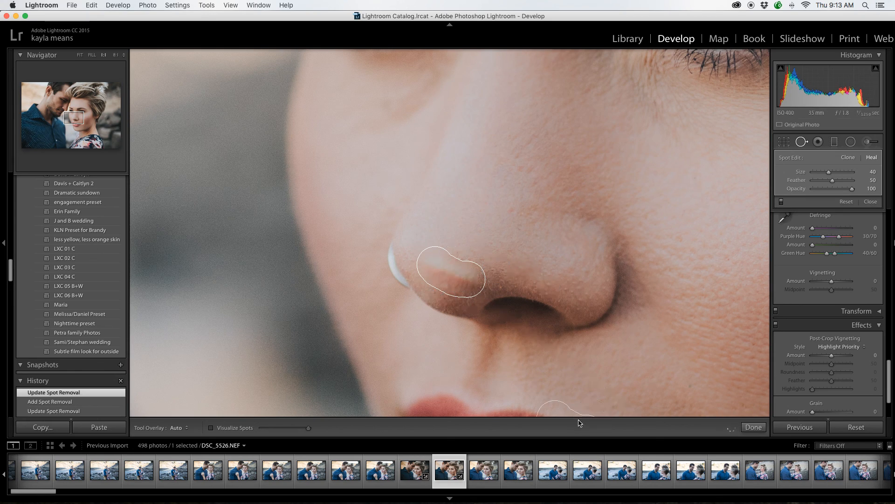
Step: Choose a new source on the smoother upper nose for the nose-tip healing stroke, finish, and check the whole portrait
key(slash)
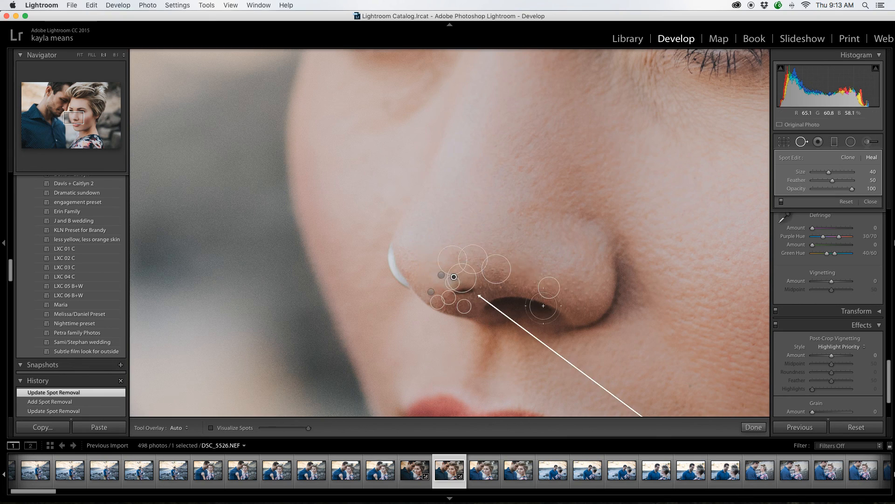
key(slash)
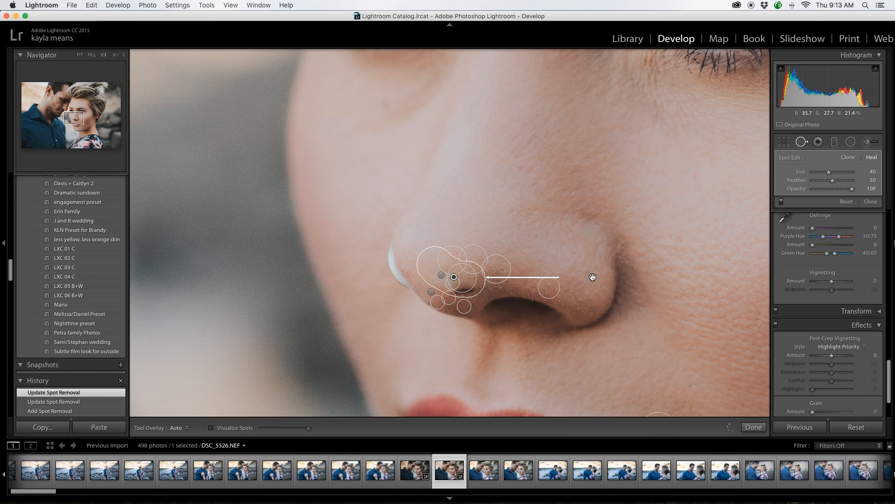
key(slash)
key(slash)
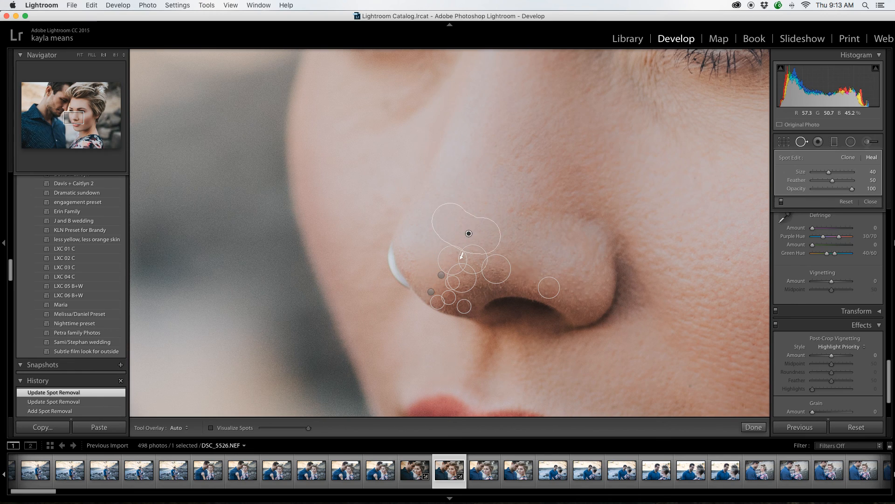
click(753, 427)
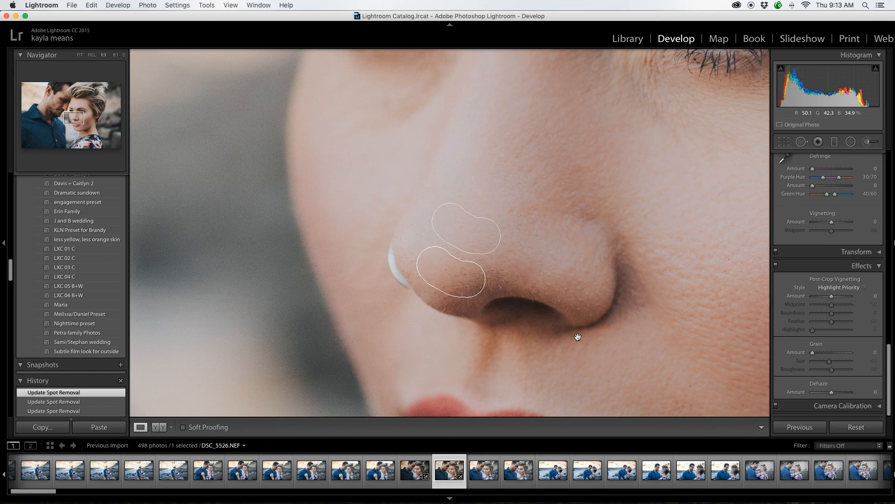
click(578, 337)
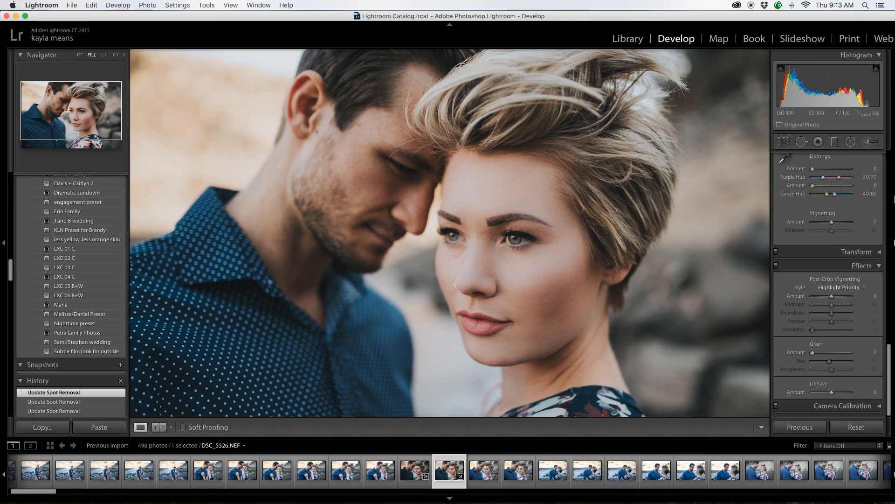
Step: Start a new Adjustment Brush with the Dodge + effect at size 9 and lighten the woman's forehead
click(873, 147)
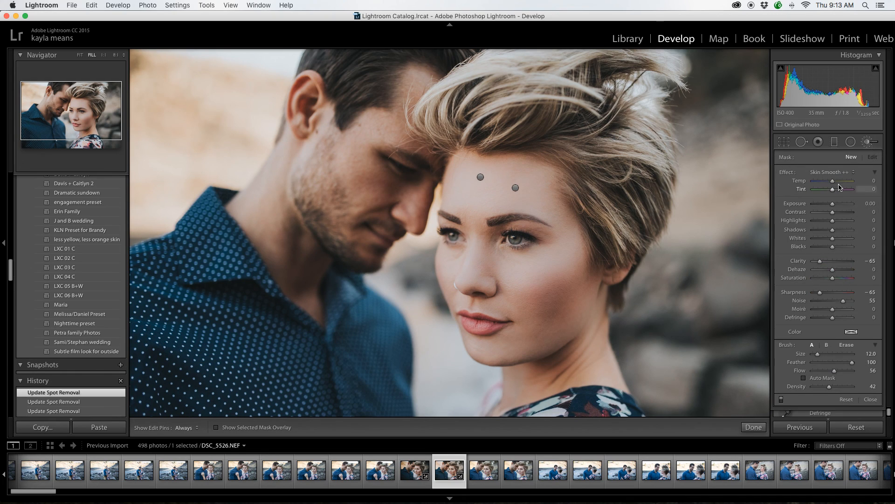
click(855, 176)
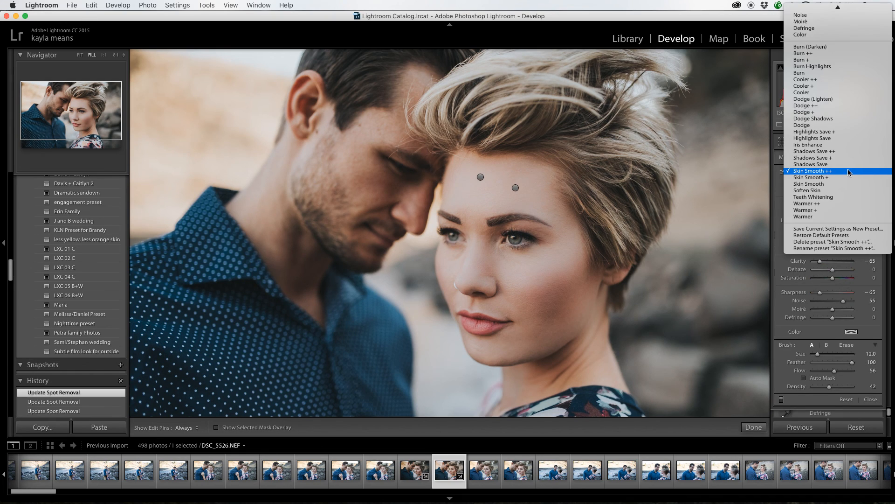
click(821, 112)
key(bracketleft)
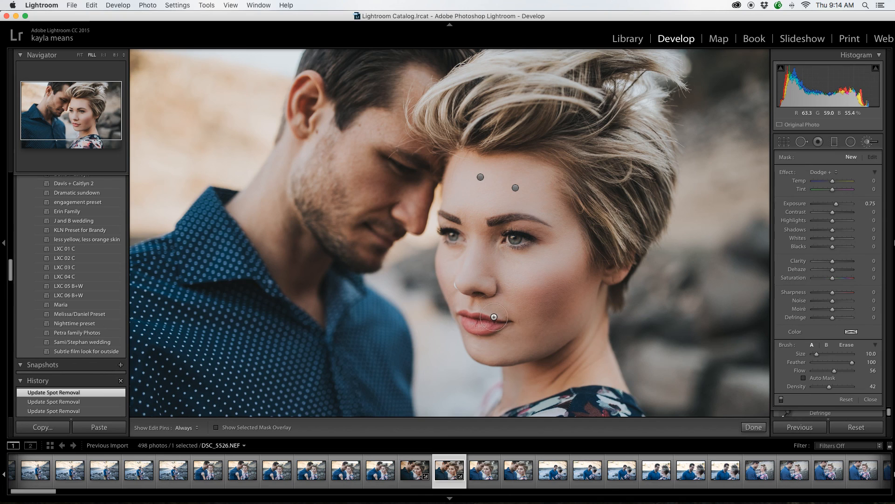
key(bracketleft)
scroll(475, 203, up, 1)
click(486, 187)
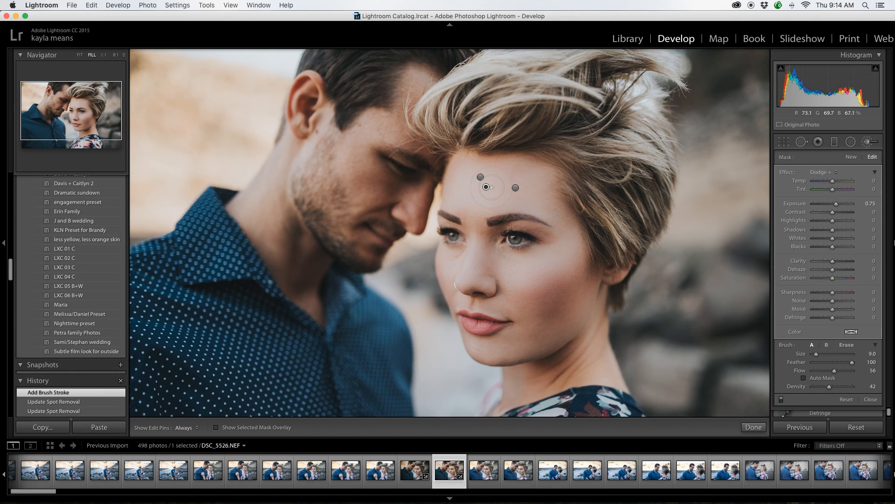
click(487, 187)
Step: Lighten the woman's cheek and under-eye area with Dodge +, then highlight her nose bridge at size 4
mouse_move(535, 200)
mouse_down()
mouse_move(567, 236)
mouse_move(517, 291)
mouse_up()
mouse_move(485, 255)
mouse_down()
mouse_move(535, 265)
mouse_move(561, 244)
mouse_up()
mouse_move(497, 258)
mouse_down()
mouse_move(545, 259)
mouse_move(564, 244)
mouse_up()
key([)
drag(473, 226, 467, 287)
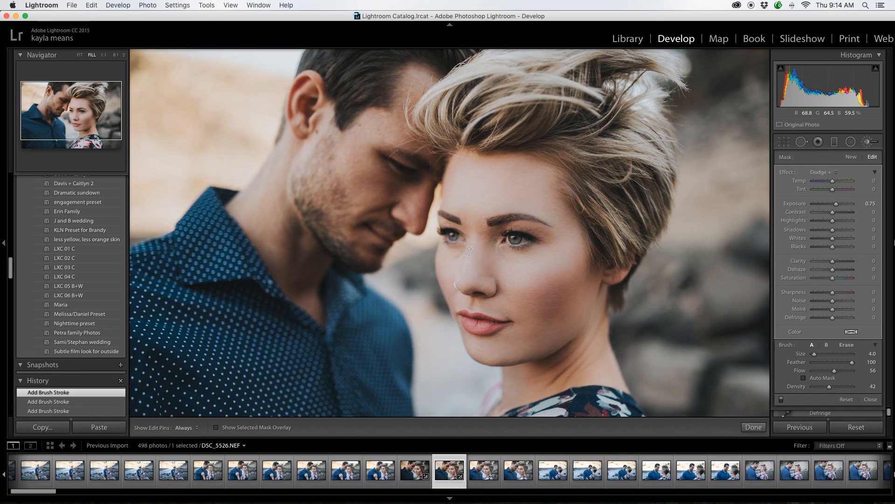
drag(475, 239, 465, 278)
Step: Lighten the skin around the woman's lips, jawline and neck with Dodge + strokes
mouse_move(474, 303)
mouse_down()
mouse_move(487, 319)
mouse_move(470, 320)
mouse_move(493, 326)
mouse_move(469, 323)
mouse_move(531, 328)
mouse_up()
key(bracketleft)
mouse_move(477, 350)
mouse_down()
mouse_move(560, 338)
mouse_move(602, 314)
mouse_move(595, 314)
mouse_move(592, 375)
mouse_up()
drag(589, 353, 516, 397)
Step: Lighten the woman's eye nearer her hair with the Dodge + brush at size 4, check it close up, and finish
key(bracketleft)
mouse_move(498, 237)
mouse_down()
mouse_move(524, 224)
mouse_move(546, 231)
mouse_up()
key(super+equal)
drag(98, 141, 83, 113)
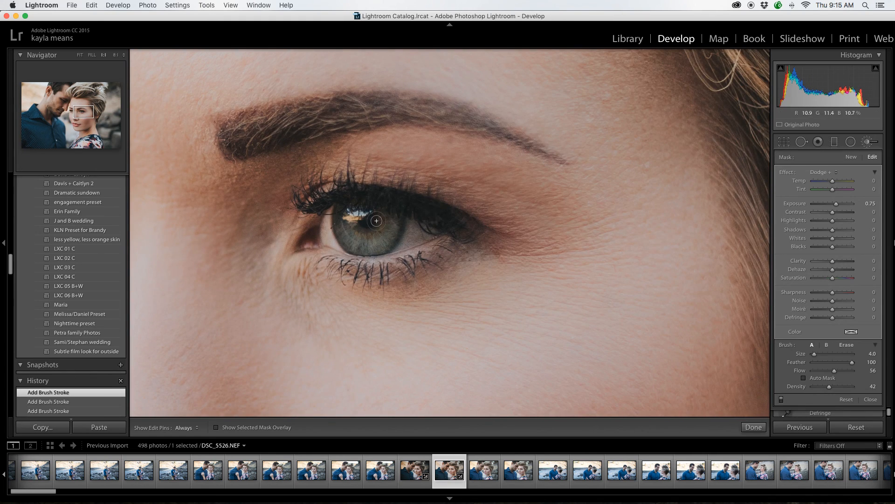
scroll(365, 226, up, 7)
scroll(367, 226, down, 1)
key(h)
scroll(367, 228, down, 5)
key(h)
scroll(387, 244, down, 3)
click(754, 427)
click(626, 374)
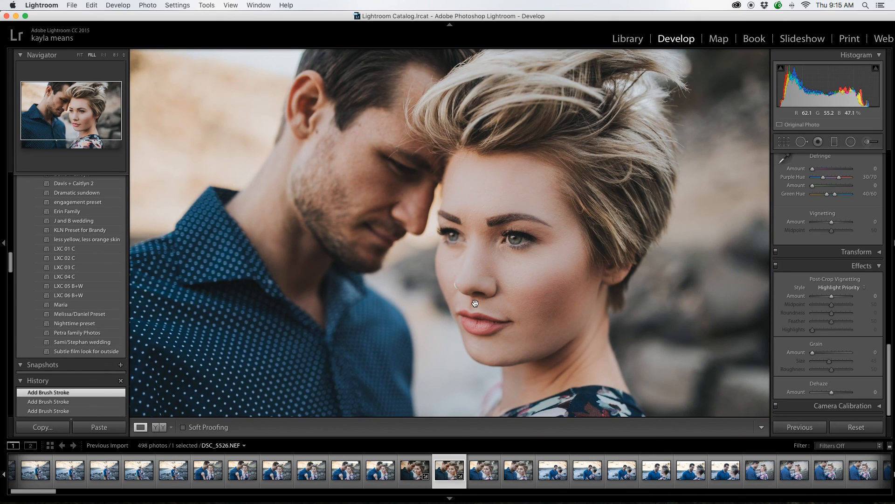
Step: Add a separate Dodge + brush adjustment that lightens the man's shirt shoulder, collar area and face, and finish
drag(475, 303, 530, 226)
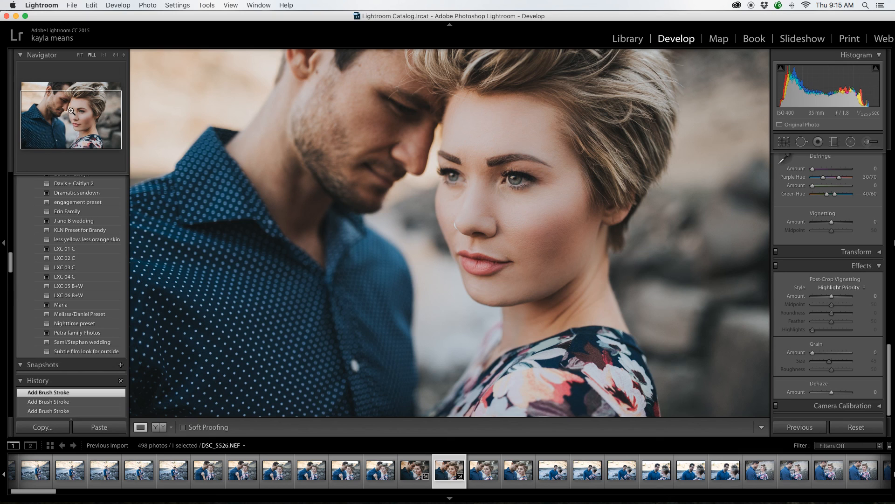
key(k)
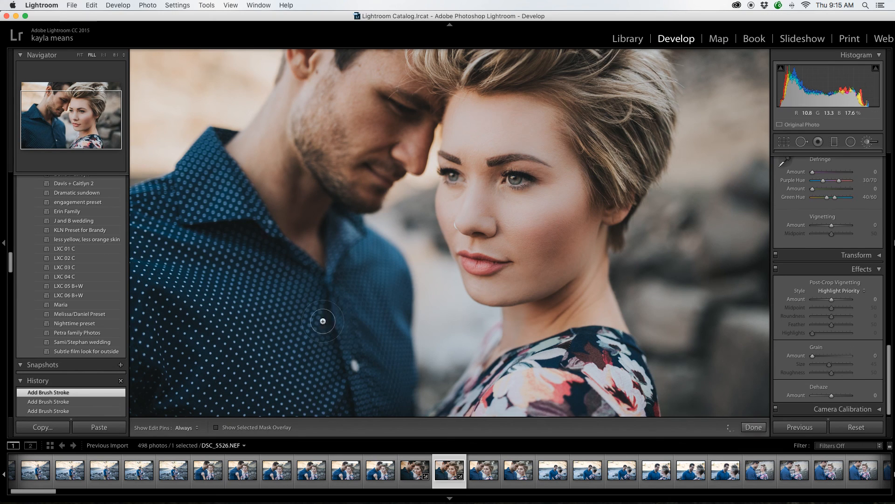
key(h)
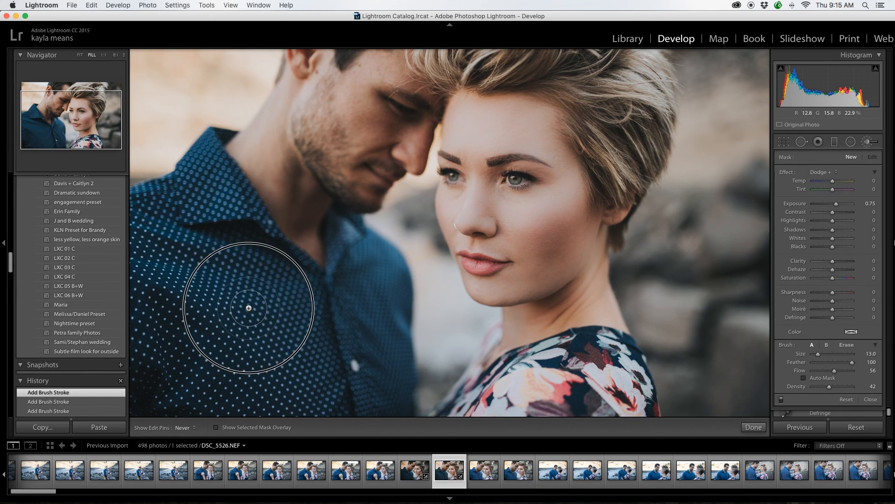
key(h)
scroll(214, 213, down, 3)
drag(201, 175, 219, 175)
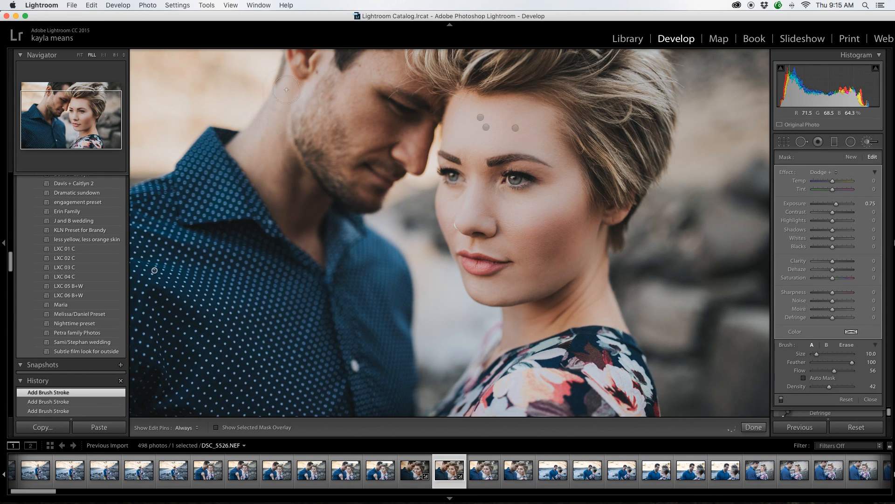
drag(265, 152, 319, 174)
mouse_move(373, 74)
mouse_down()
mouse_move(364, 121)
mouse_move(386, 123)
mouse_move(411, 157)
mouse_up()
scroll(414, 141, down, 1)
click(748, 427)
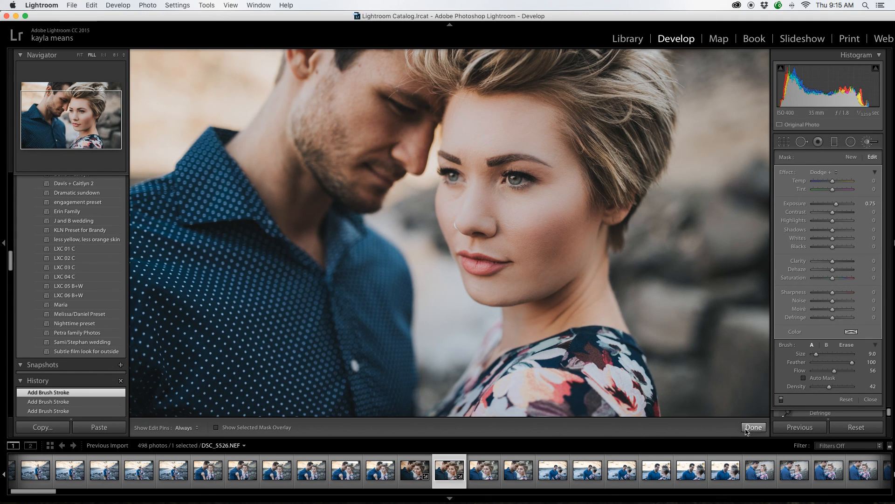
Step: Fit the photo in view and start a Burn + brush adjustment to contour the woman's cheek and jawline
click(567, 360)
click(568, 359)
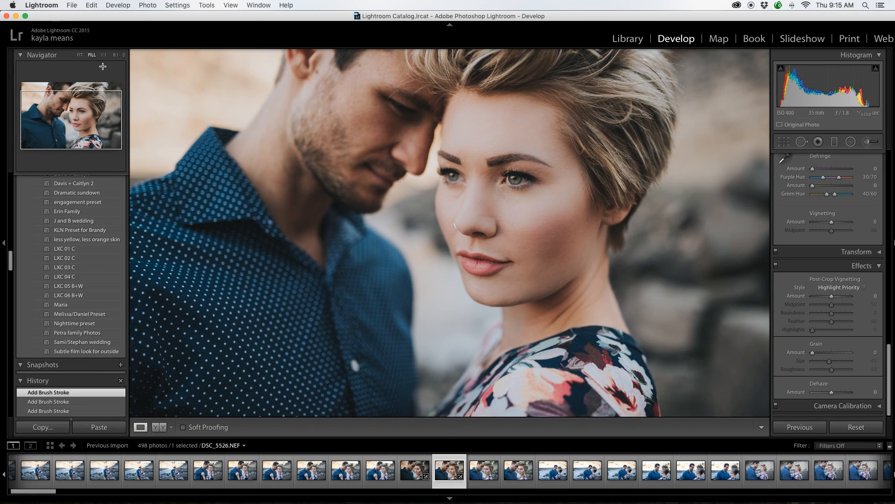
click(79, 55)
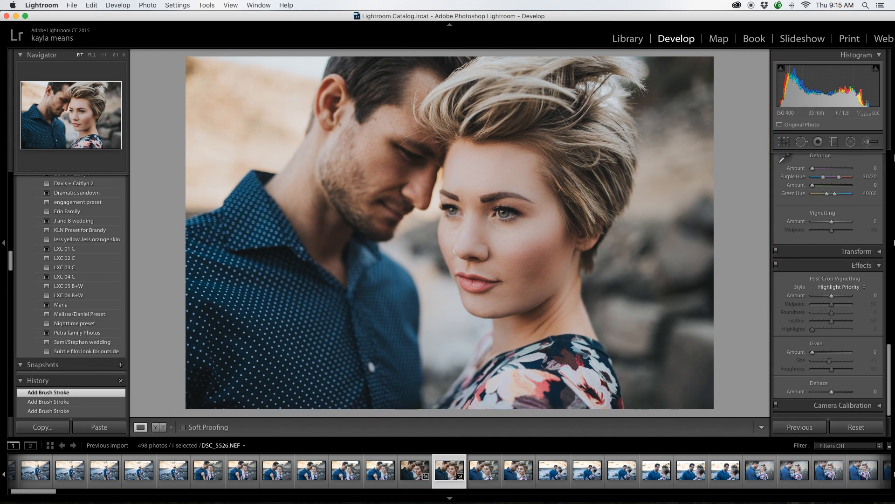
click(870, 142)
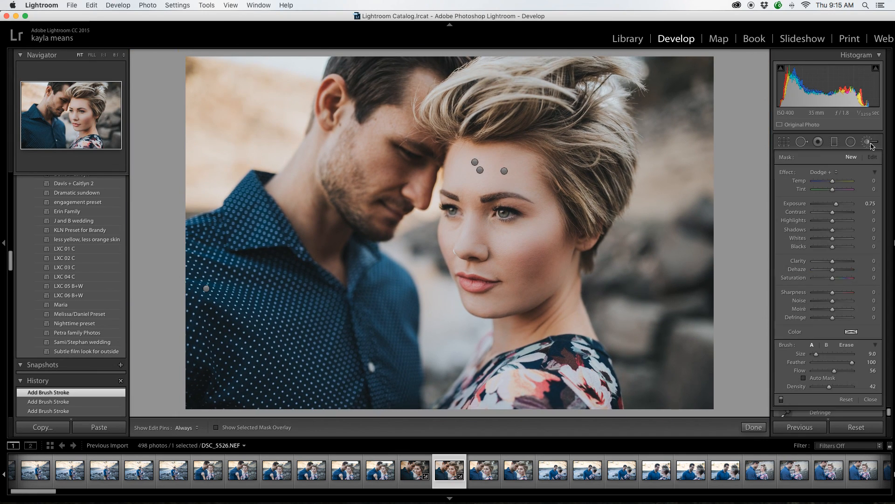
click(839, 175)
click(839, 124)
key(h)
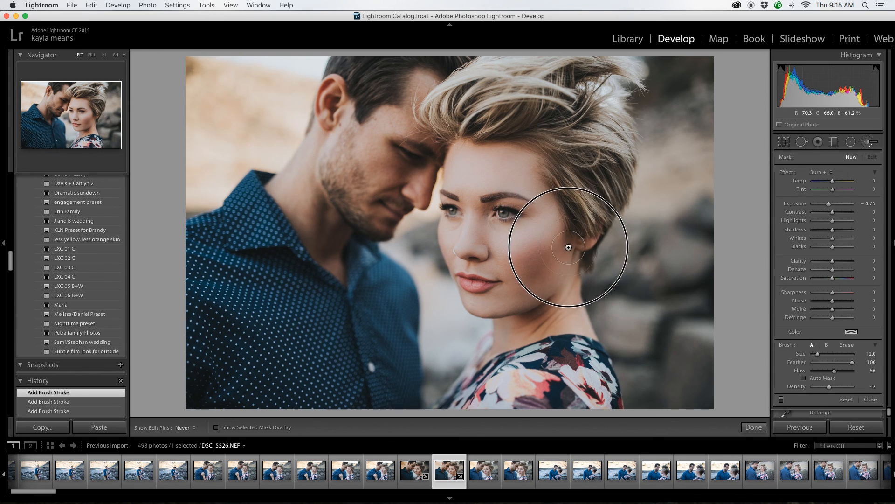
key(h)
drag(567, 252, 523, 260)
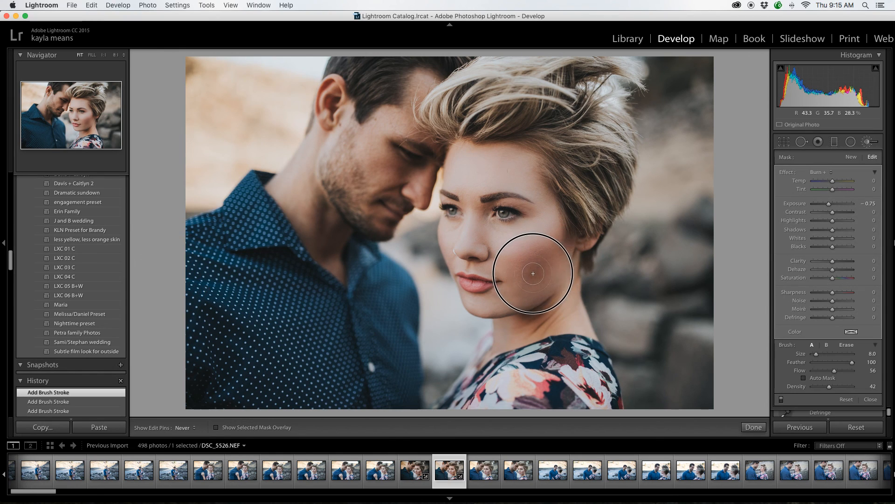
mouse_move(567, 304)
mouse_down()
mouse_move(513, 330)
mouse_move(490, 321)
mouse_move(549, 308)
mouse_up()
Step: Darken the woman's lip and nose contours with a smaller Burn + brush, then define her eye and eyebrows at size 2
key(h)
key(bracketleft)
mouse_move(470, 294)
mouse_down()
mouse_move(499, 291)
mouse_move(476, 298)
mouse_move(495, 283)
mouse_move(462, 259)
mouse_move(489, 260)
mouse_move(464, 258)
mouse_move(485, 256)
mouse_up()
key(bracketleft)
key(bracketleft)
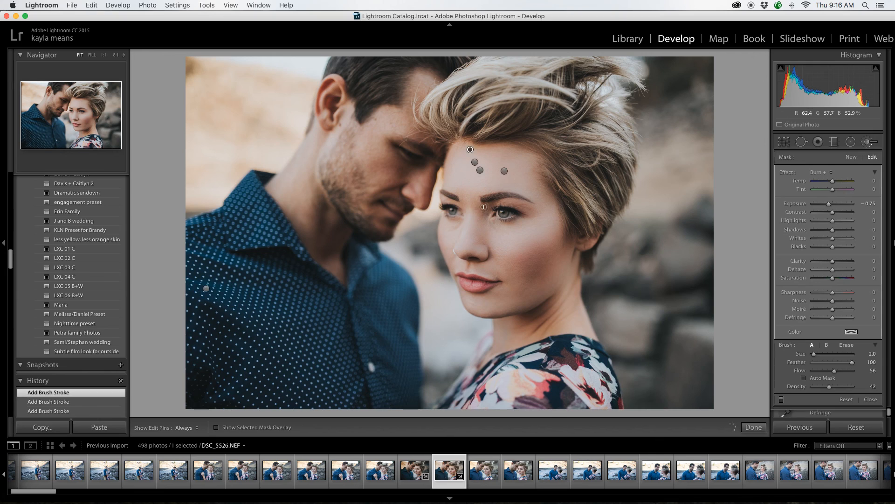
mouse_move(490, 212)
mouse_down()
mouse_move(511, 208)
mouse_move(525, 213)
mouse_move(495, 209)
mouse_move(520, 218)
mouse_up()
drag(482, 199, 517, 194)
drag(440, 194, 450, 195)
Step: Darken the outer edge of the woman's iris with the size 2 Burn + brush and finish
key(super+equal)
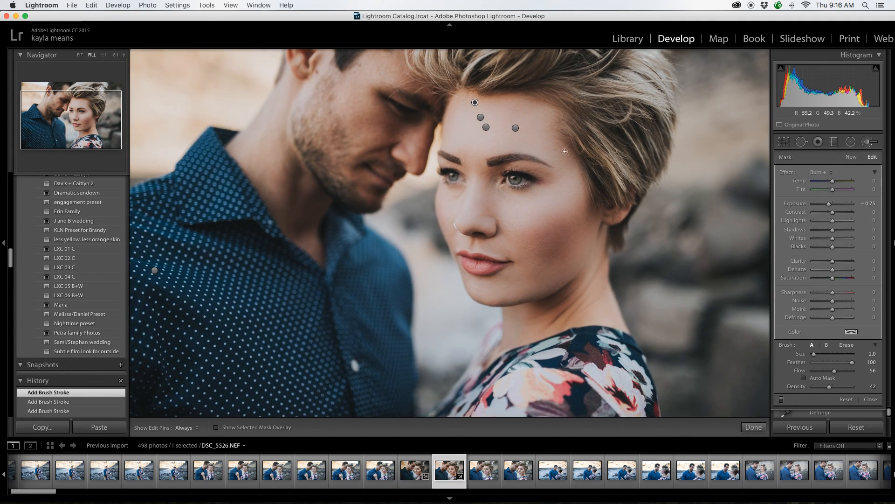
key(super+equal)
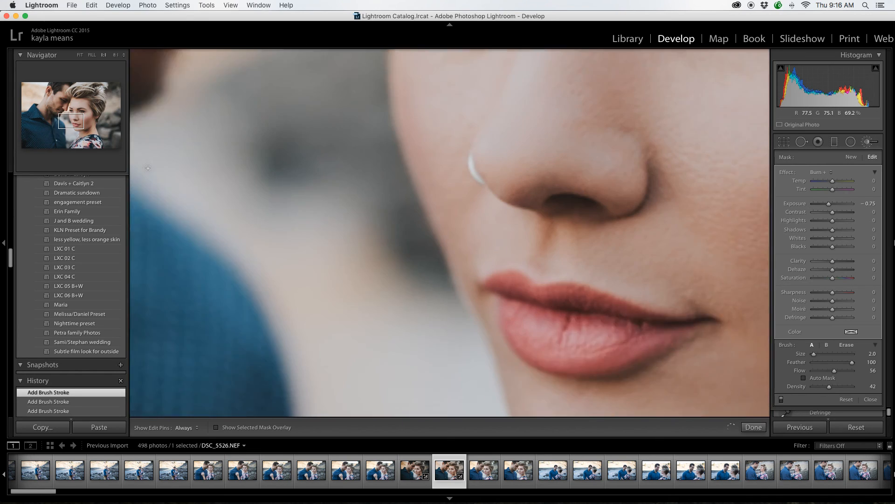
drag(76, 122, 82, 112)
key(h)
mouse_move(473, 218)
mouse_down()
mouse_move(461, 253)
mouse_move(438, 256)
mouse_move(410, 247)
mouse_move(398, 217)
mouse_move(409, 245)
mouse_move(408, 229)
mouse_move(414, 244)
mouse_move(431, 250)
mouse_move(464, 226)
mouse_up()
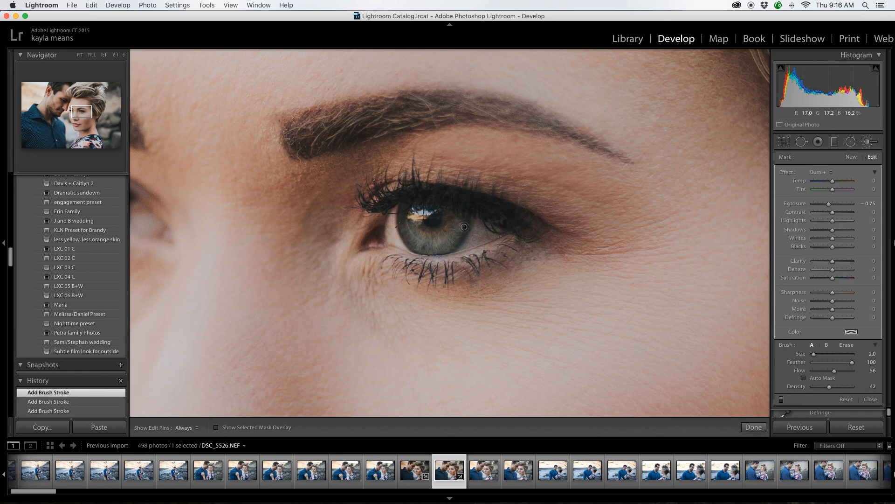
click(753, 427)
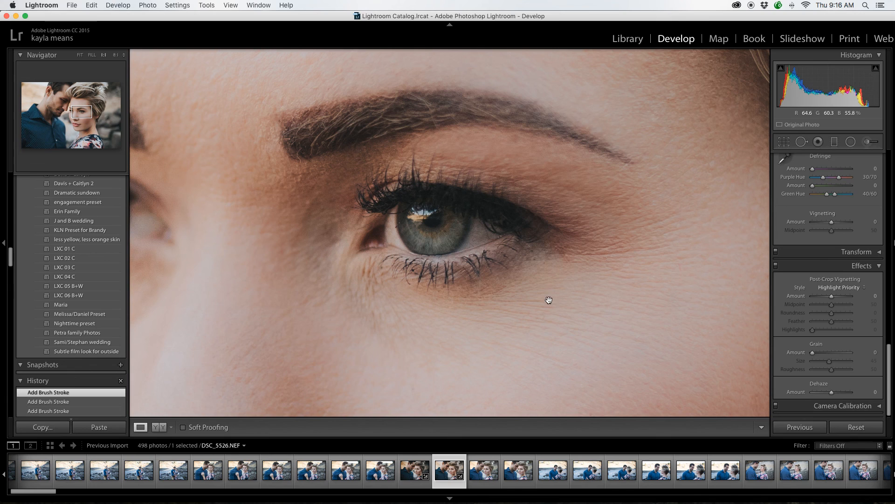
click(545, 296)
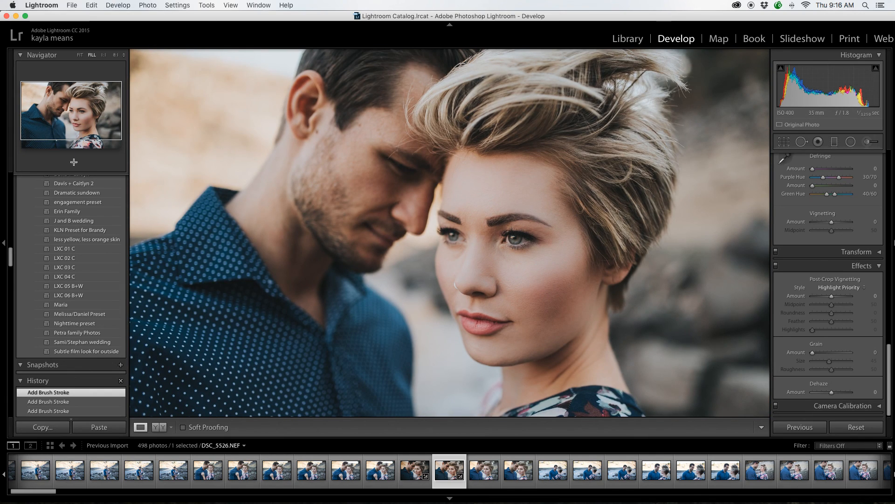
Step: Add a separate Burn + adjustment to the dark areas of the woman's hair with a size 4 brush, check it, and finish
click(80, 56)
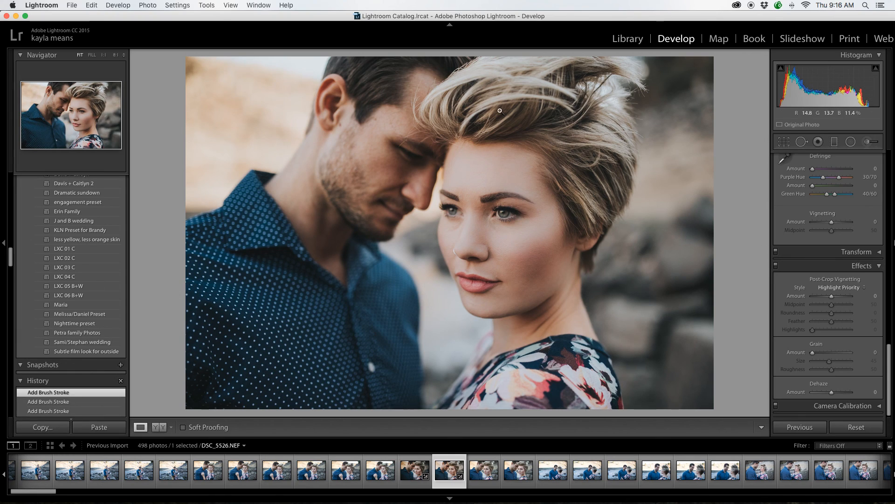
click(871, 144)
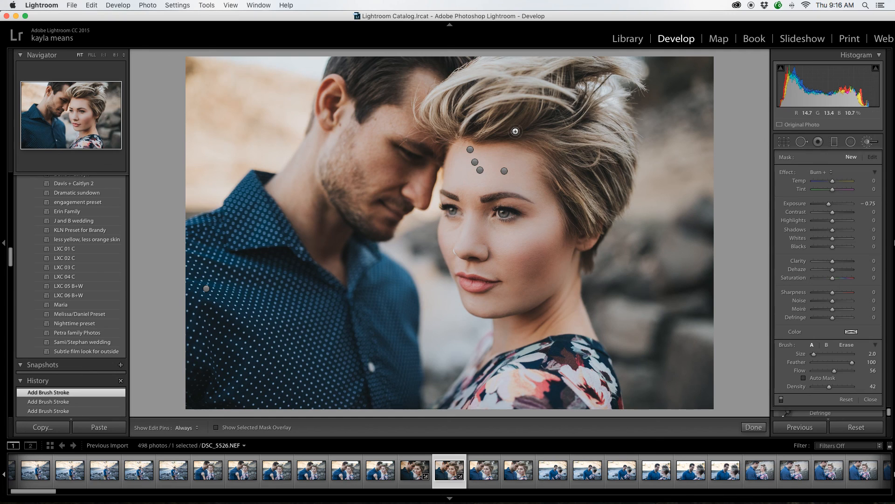
mouse_move(527, 108)
mouse_down()
mouse_move(488, 136)
mouse_move(531, 115)
mouse_up()
key(h)
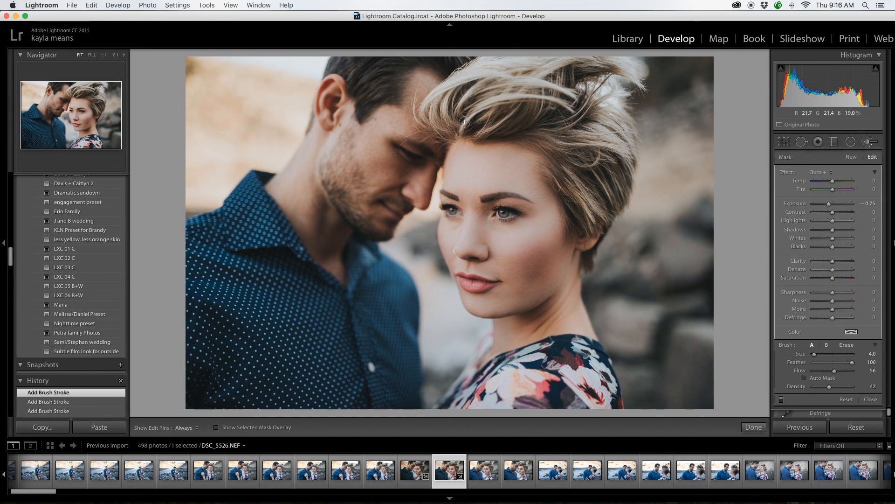
key(h)
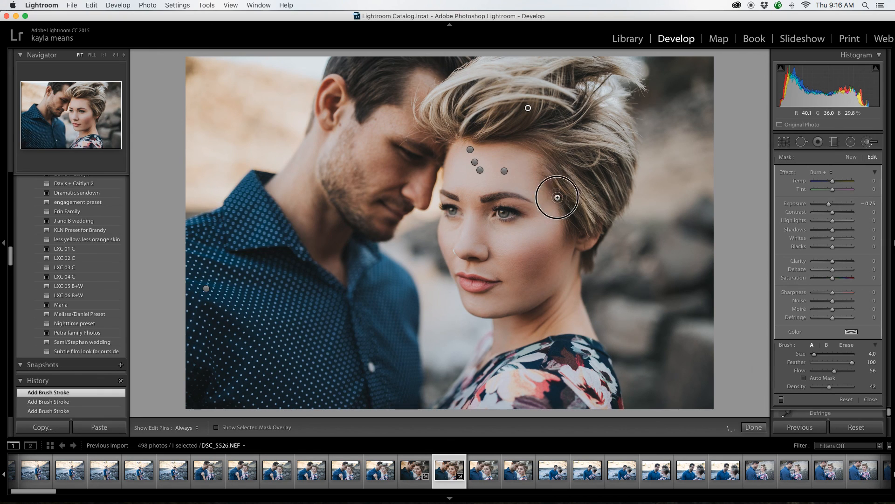
key(h)
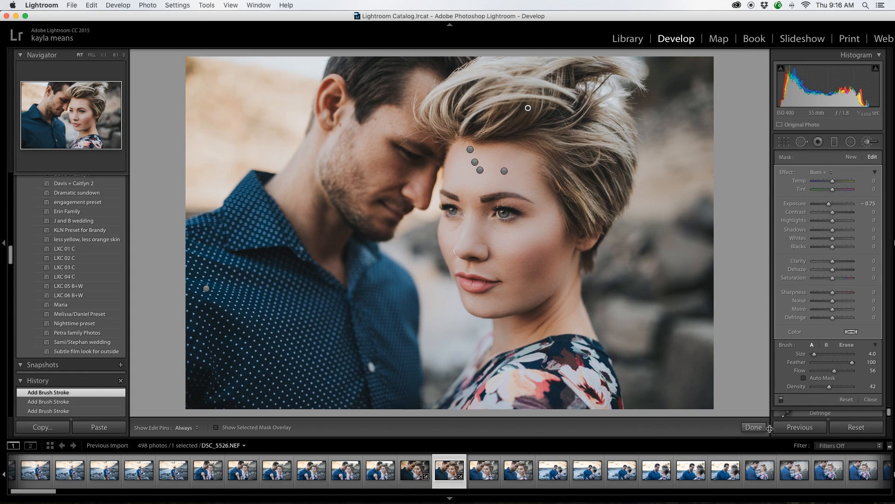
click(756, 430)
Step: Add a Dodge + brush adjustment to the light strands of the woman's hair, using brush sizes 4 and 3, and finish
click(870, 142)
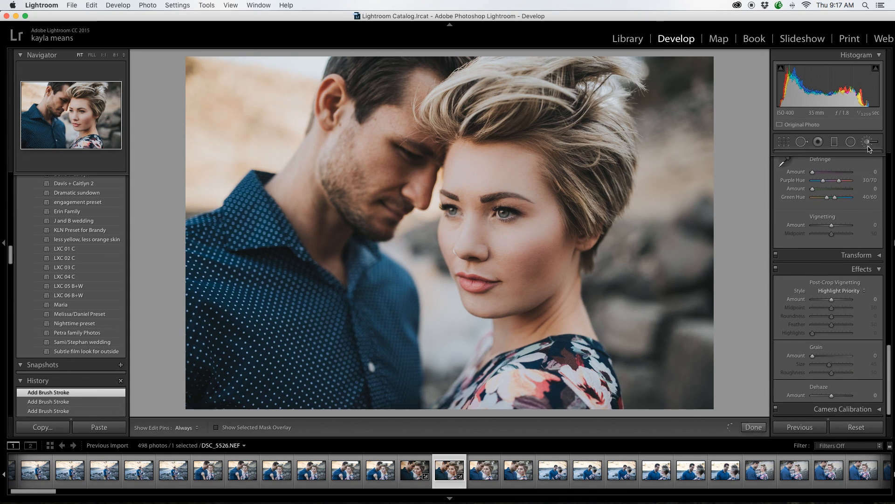
click(834, 173)
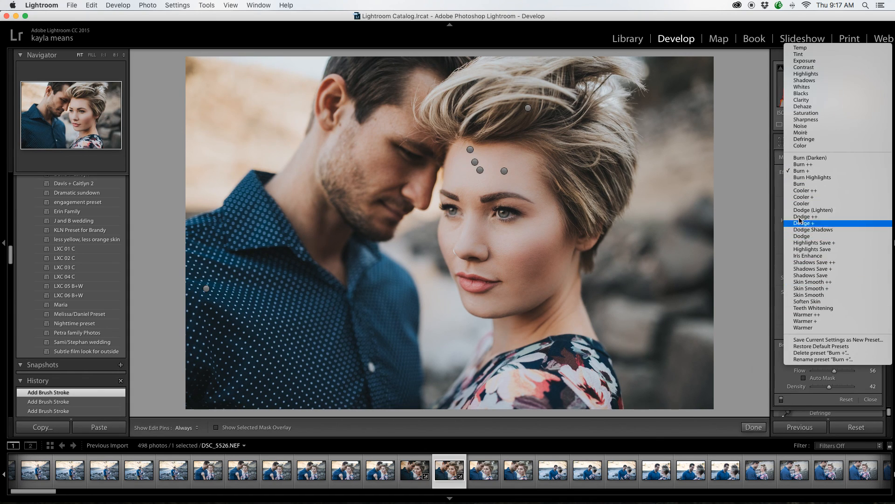
click(813, 223)
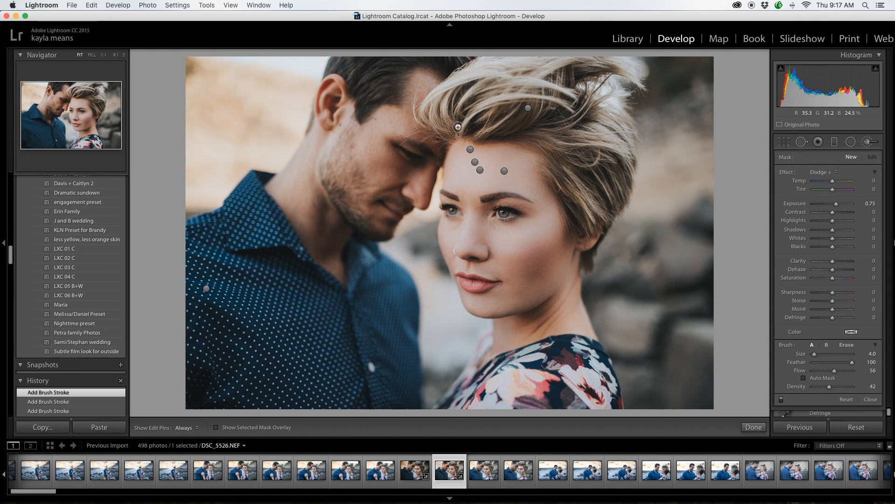
mouse_move(461, 131)
mouse_down()
mouse_move(511, 99)
mouse_move(552, 100)
mouse_up()
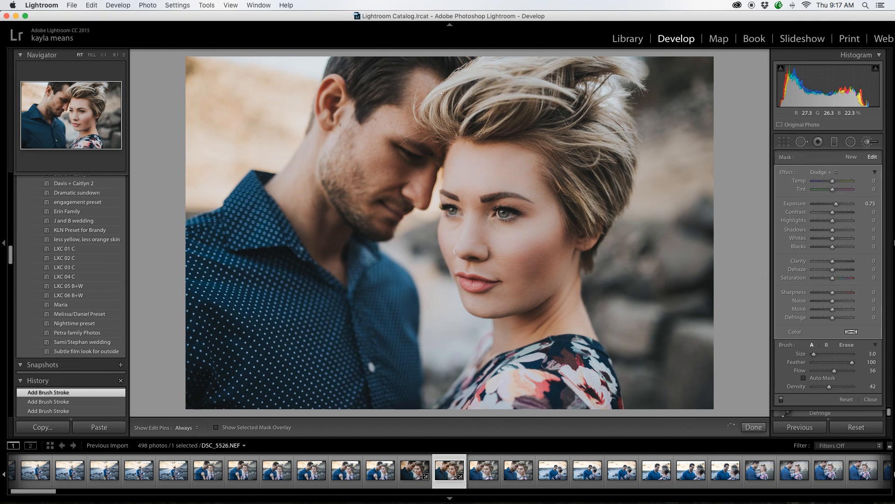
drag(468, 82, 445, 119)
mouse_move(487, 79)
mouse_down()
mouse_move(483, 98)
mouse_move(516, 83)
mouse_up()
drag(573, 88, 577, 136)
key(h)
click(753, 427)
Step: Apply the Vignette +++ preset to DSC_5526 and compare the photo with DSC_5527
scroll(74, 238, up, 3)
scroll(74, 238, up, 3)
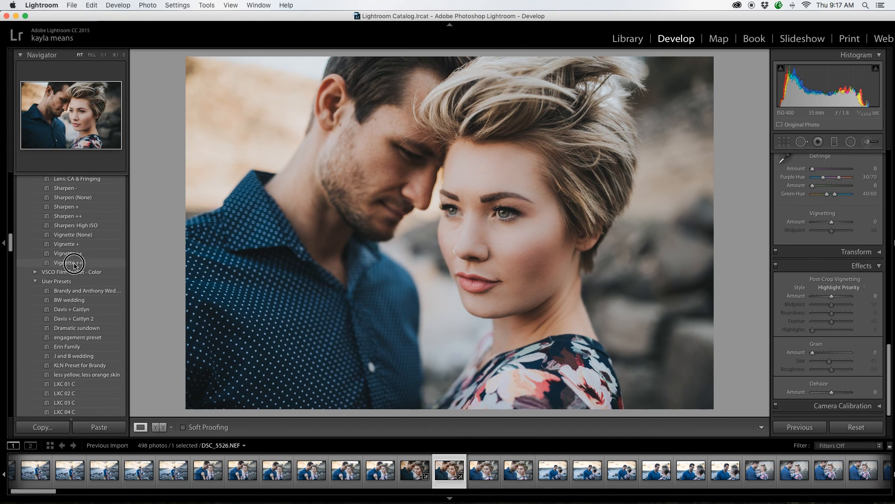
click(73, 262)
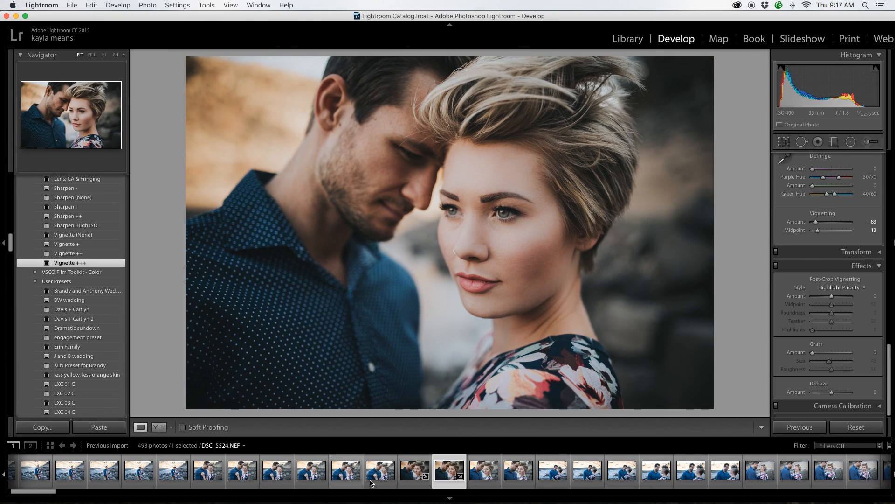
click(415, 471)
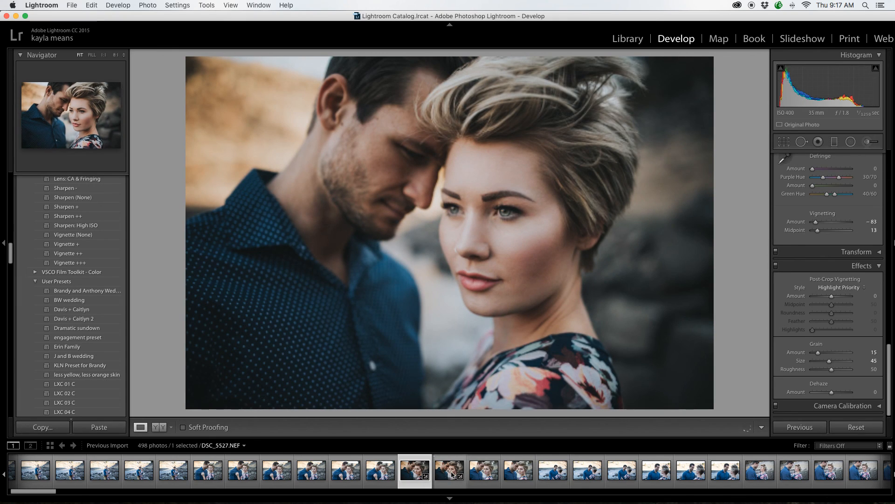
click(446, 472)
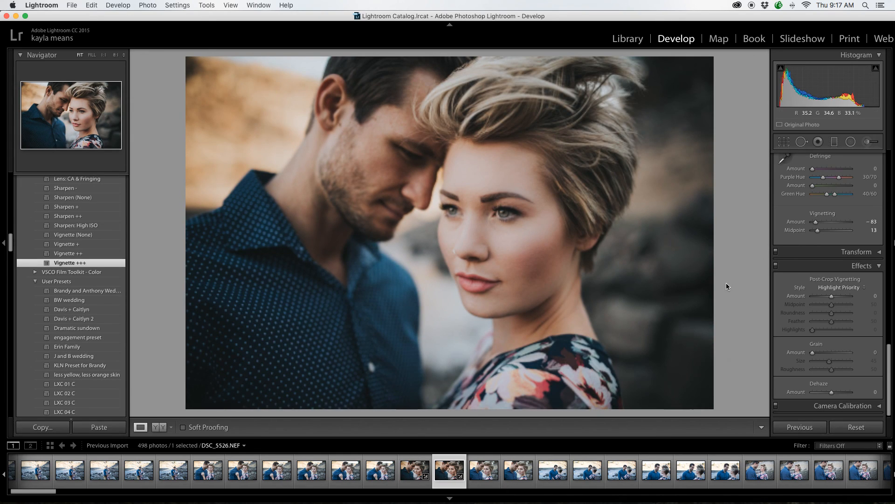
Step: Set the split toning highlights of DSC_5526 to hue 205 and saturation 9
scroll(824, 287, up, 2)
scroll(824, 287, up, 5)
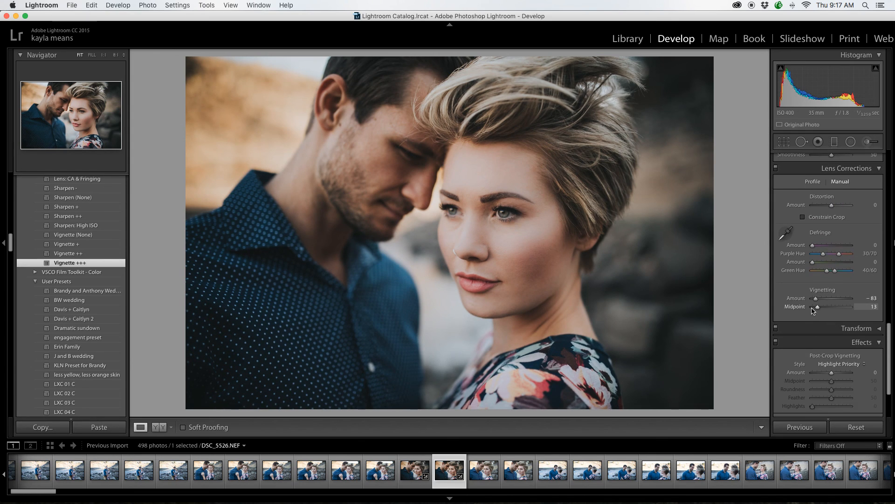
click(488, 201)
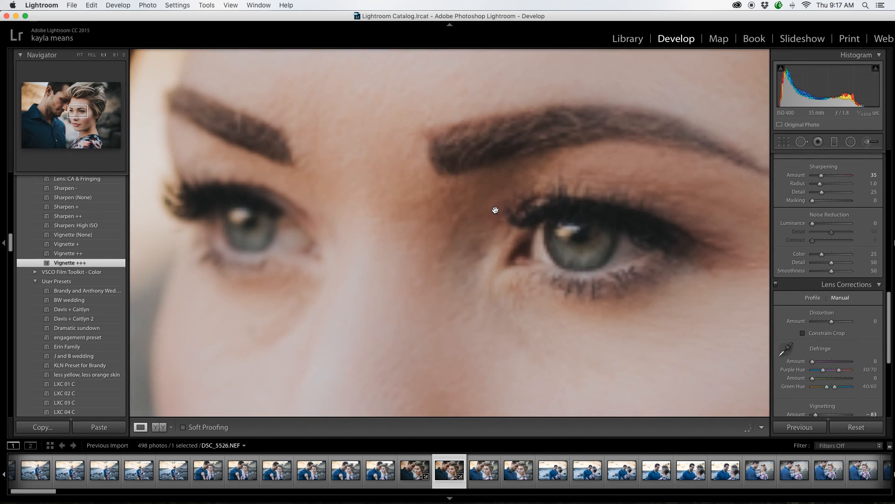
click(496, 219)
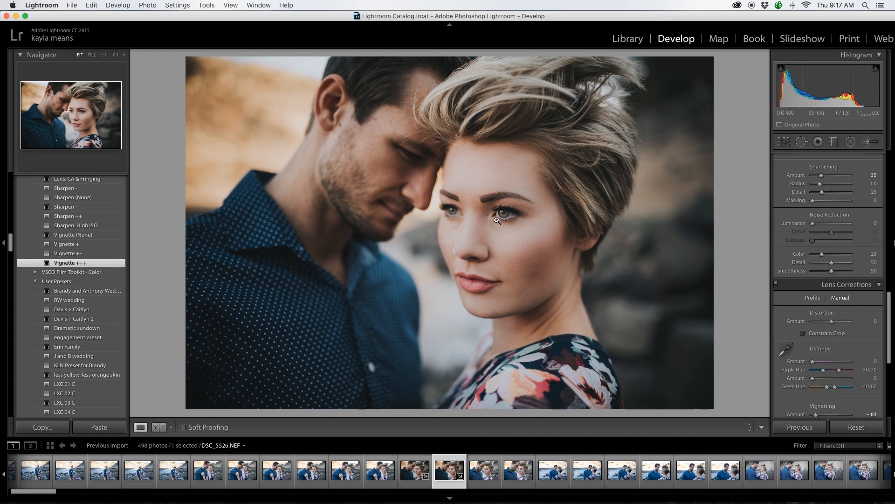
scroll(828, 277, up, 10)
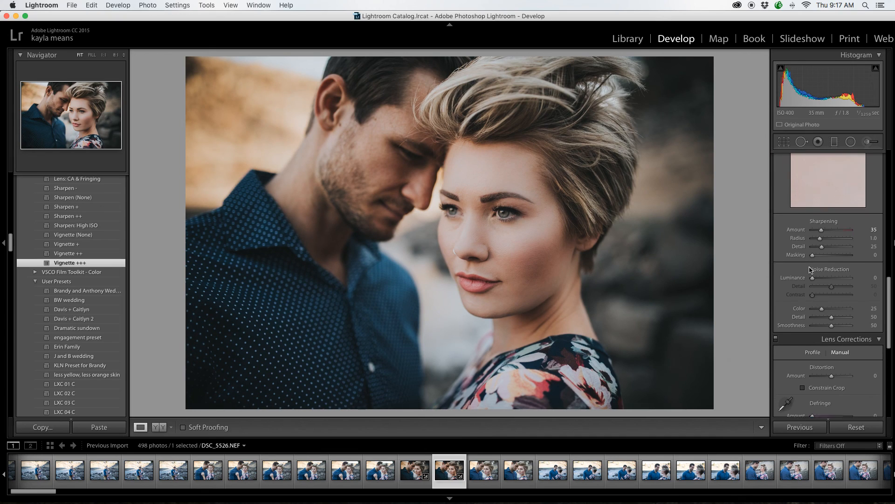
scroll(812, 270, up, 3)
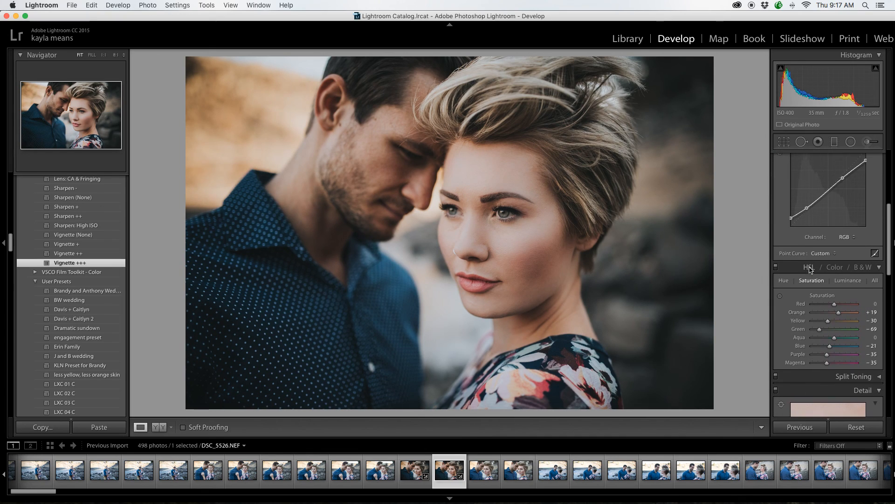
scroll(846, 286, up, 1)
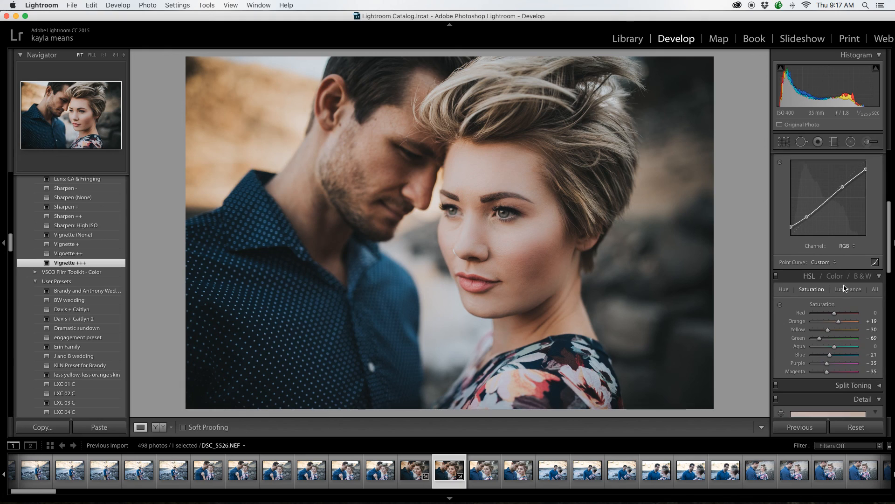
click(808, 281)
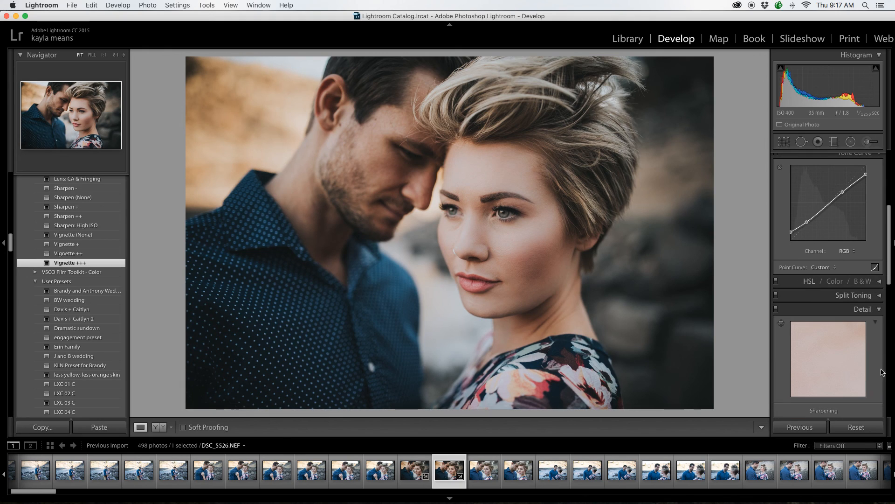
click(875, 295)
scroll(847, 345, down, 1)
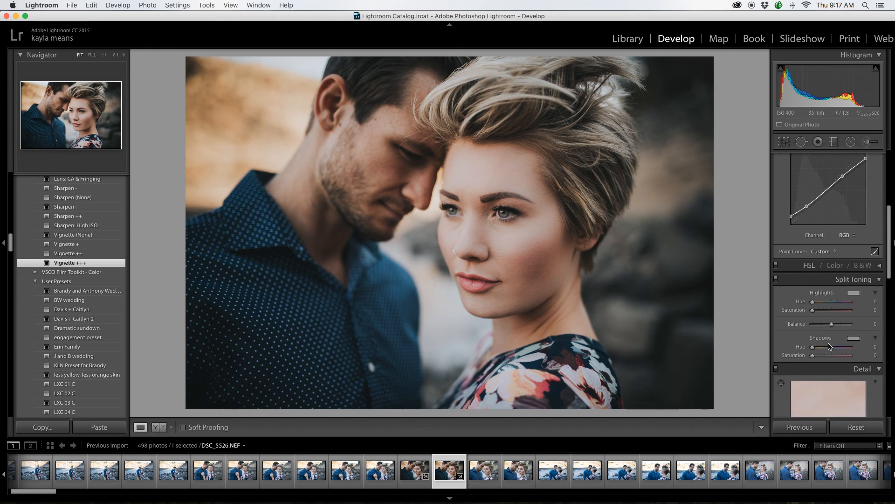
click(813, 302)
mouse_move(814, 303)
mouse_down()
mouse_move(856, 308)
mouse_move(807, 307)
mouse_move(835, 308)
mouse_move(816, 315)
mouse_up()
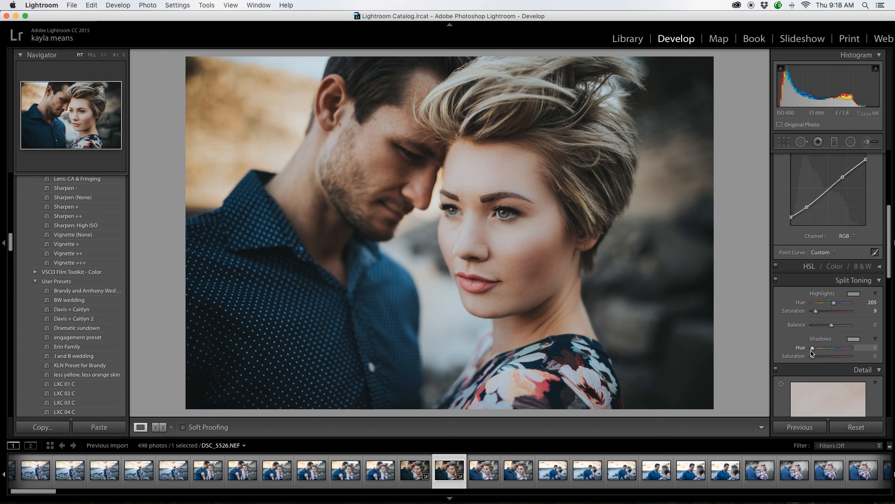
Step: Set the split toning shadows saturation to 4 and show the photo before and after side by side
drag(812, 358, 814, 361)
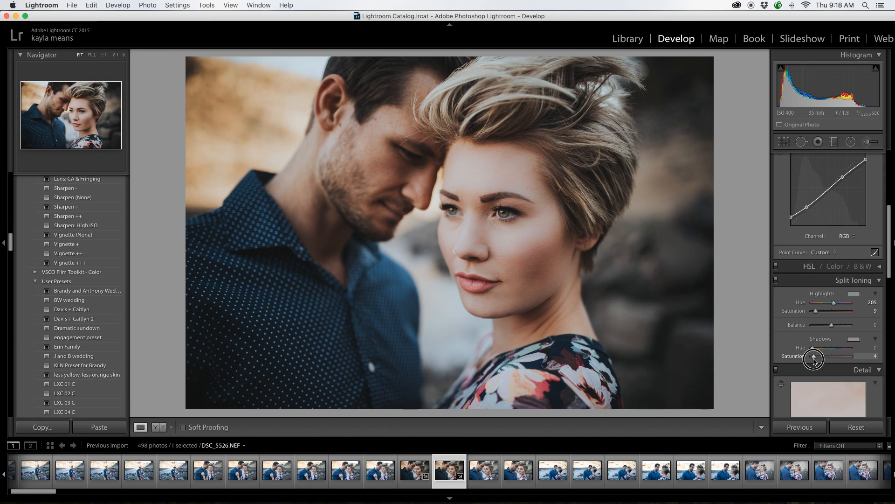
drag(814, 361, 814, 362)
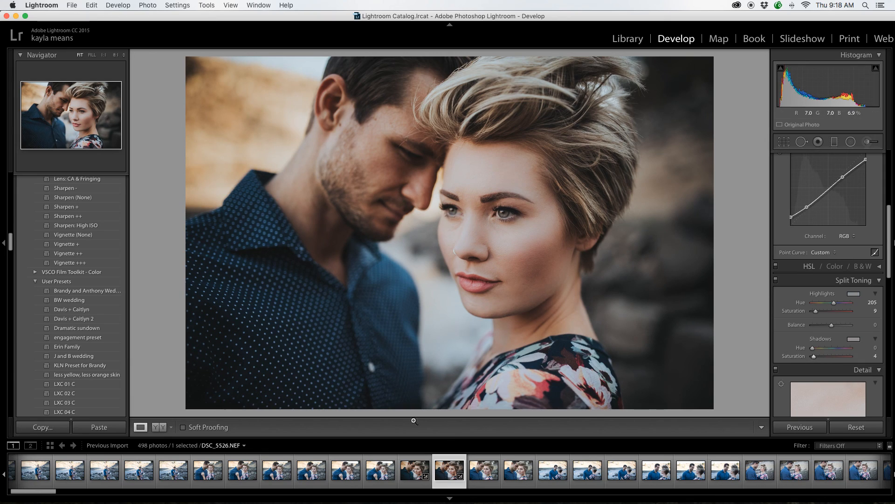
click(161, 427)
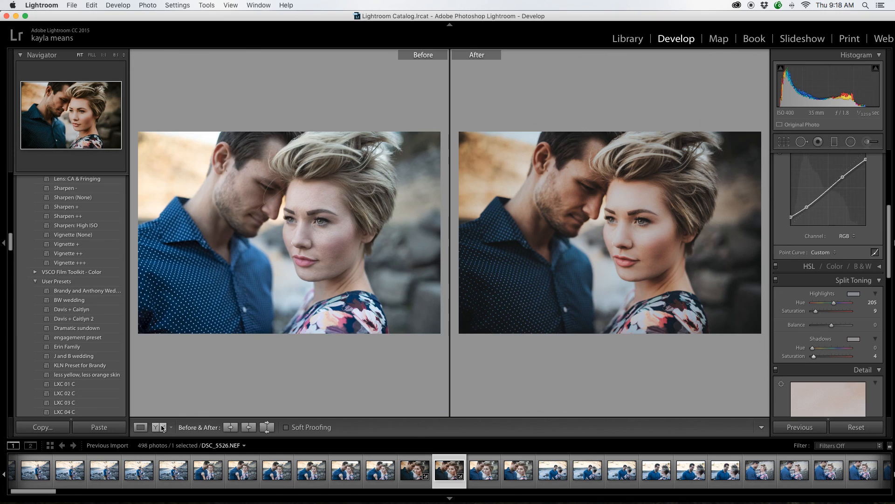